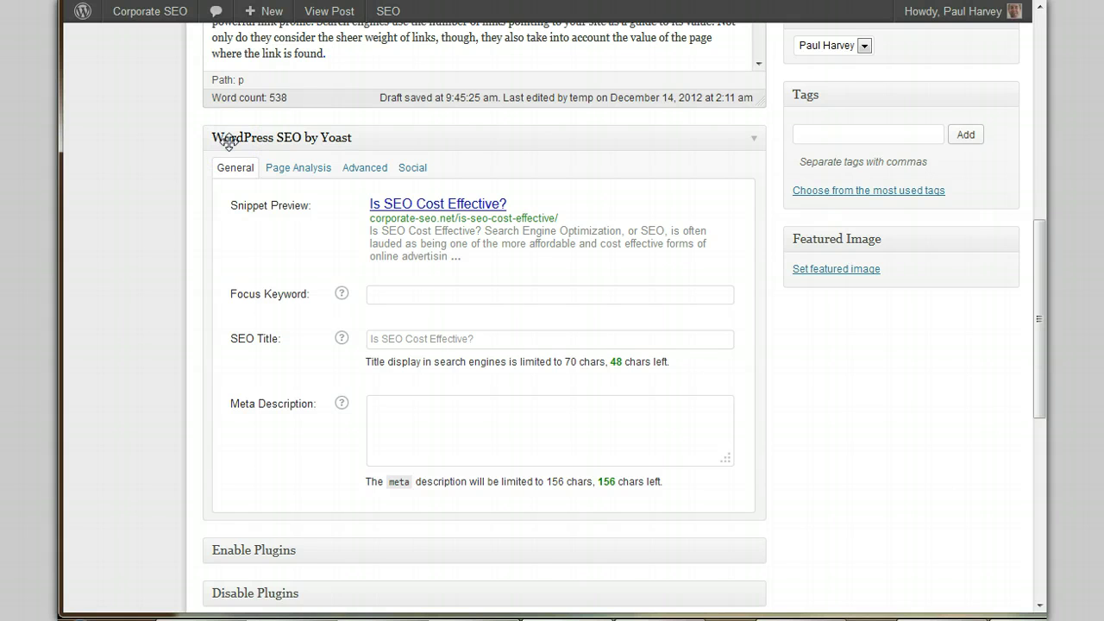
left_click(220, 167)
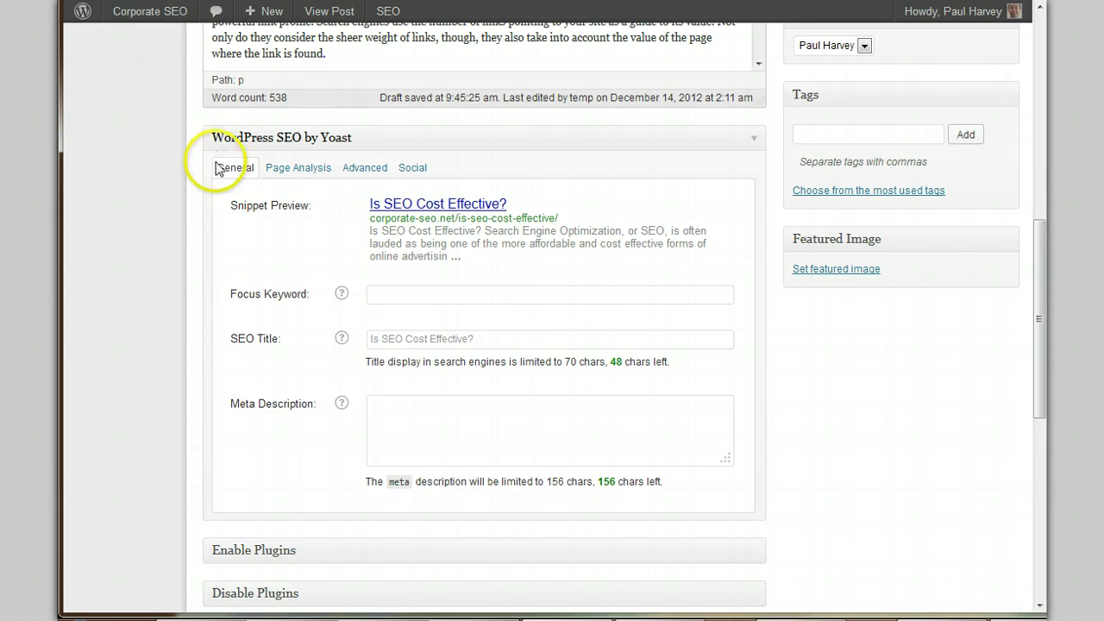
left_click(159, 185)
scroll(149, 193, "up", 10)
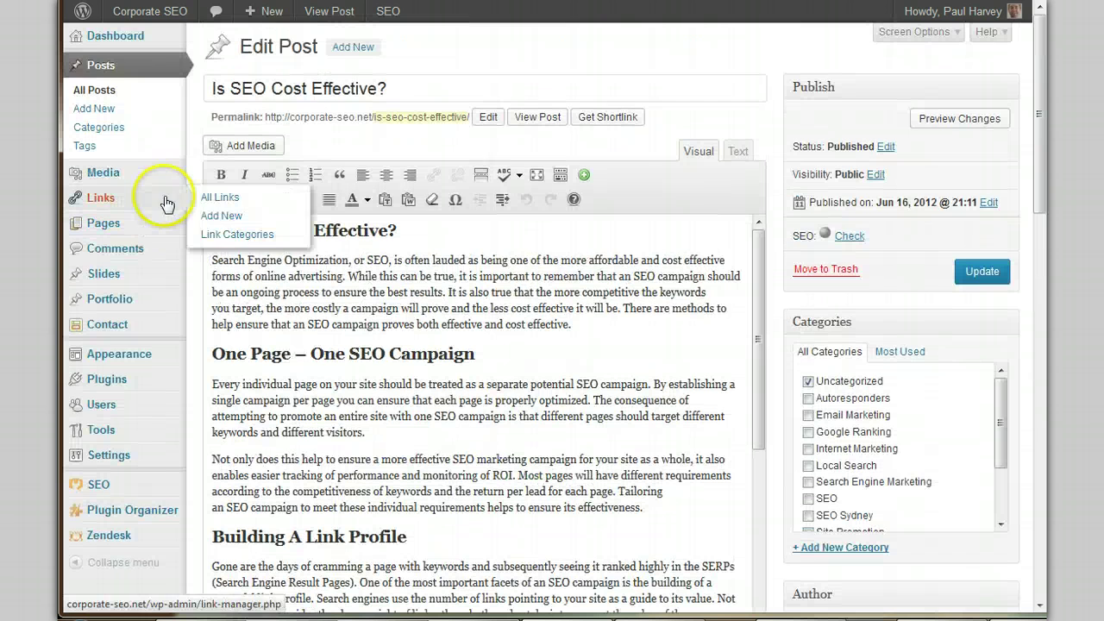
- Open the page for adding new plugins and search the plugin directory for "yoast seo"
mouse_move(155, 39)
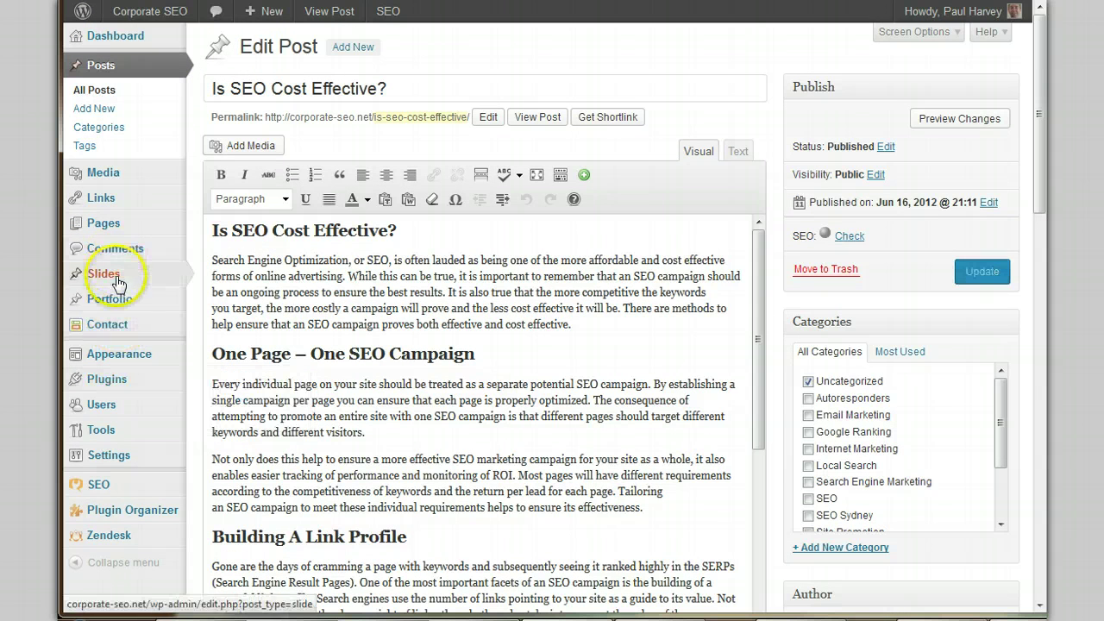
mouse_move(122, 357)
mouse_move(121, 379)
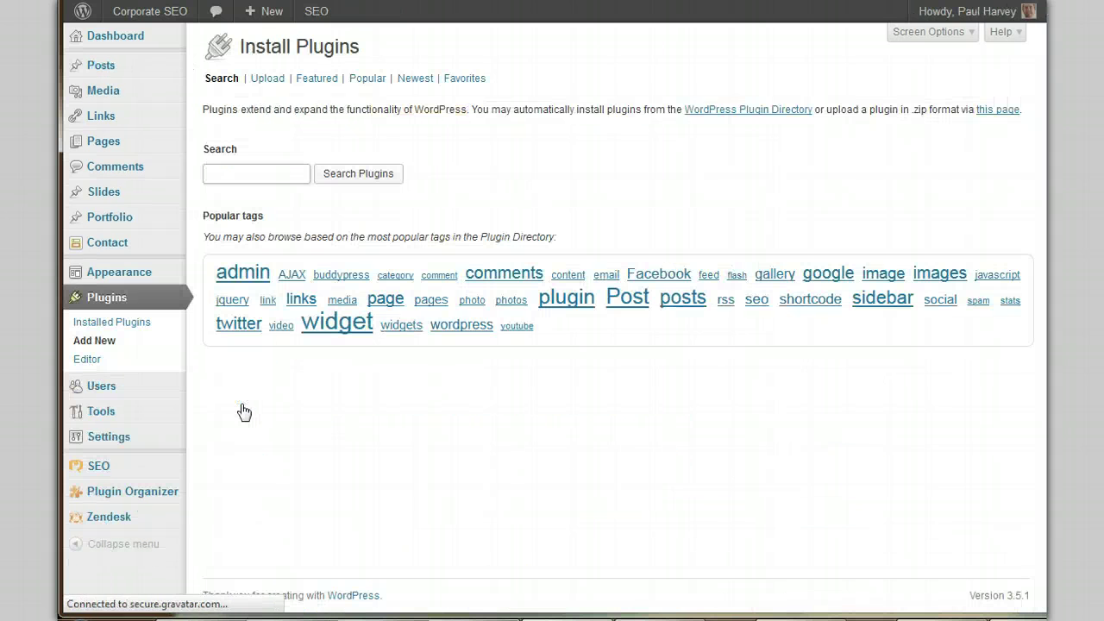
left_click(252, 173)
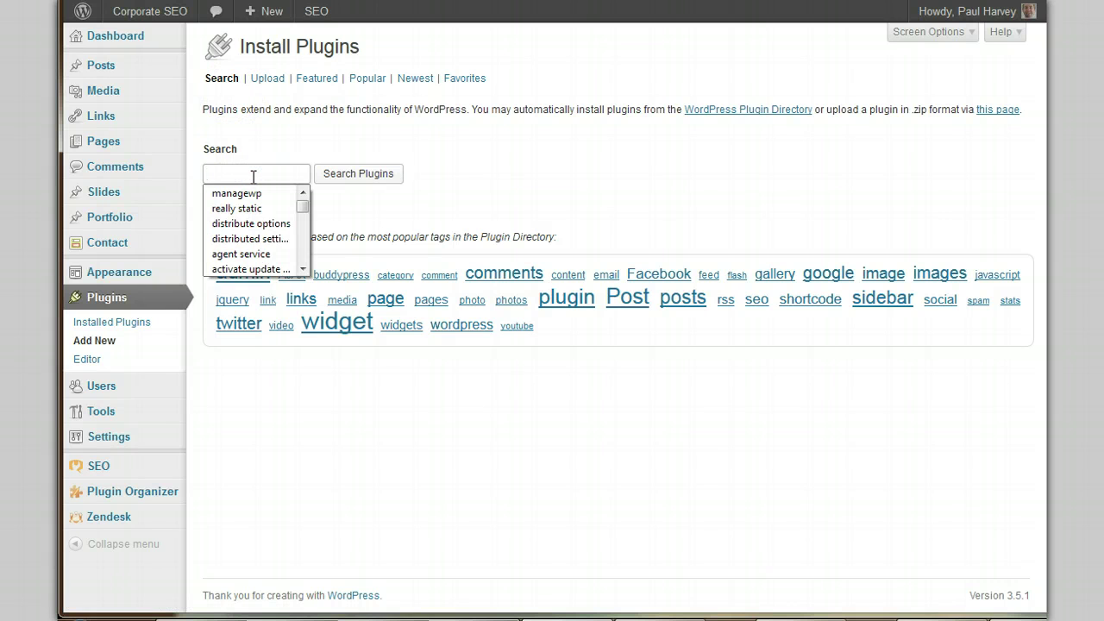
type("d")
key("BackSpace")
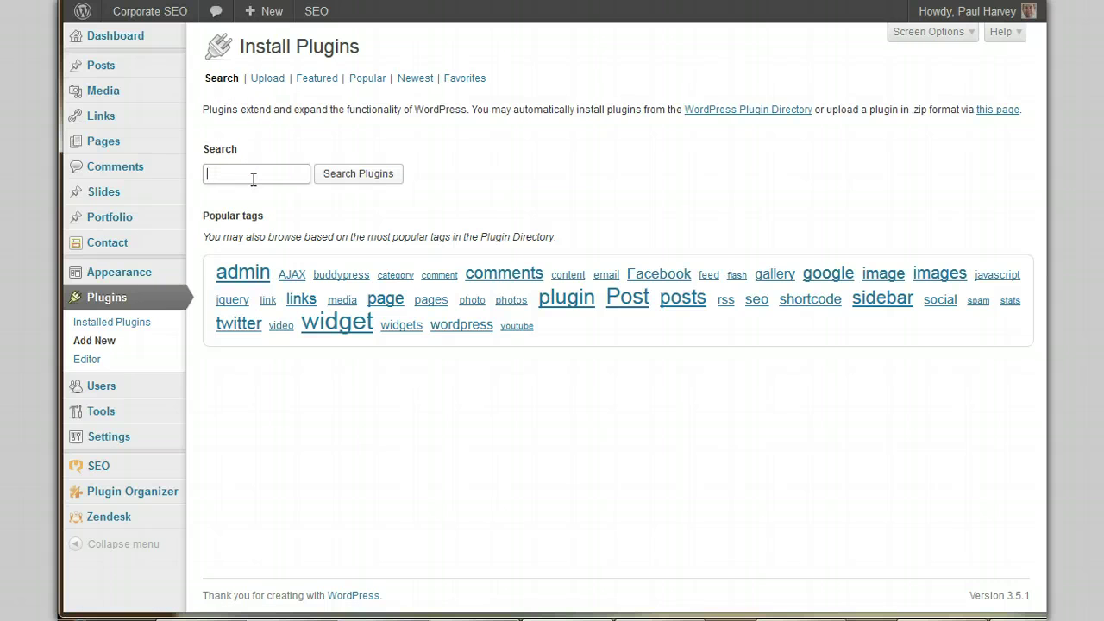
type("yoas")
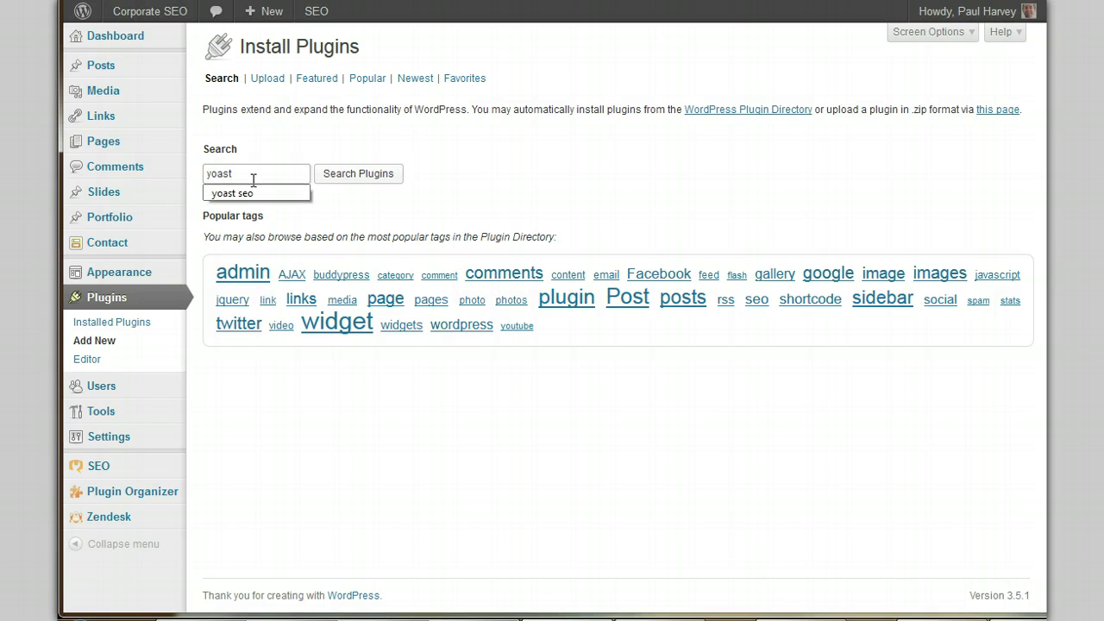
type("t")
key("Down")
key("Return")
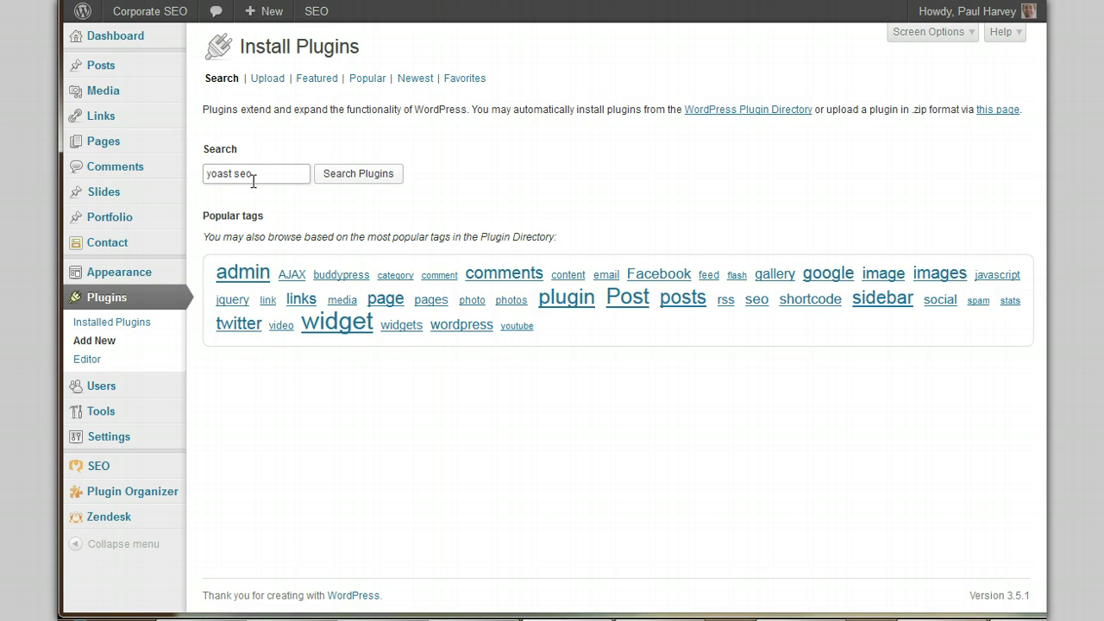
left_click(378, 183)
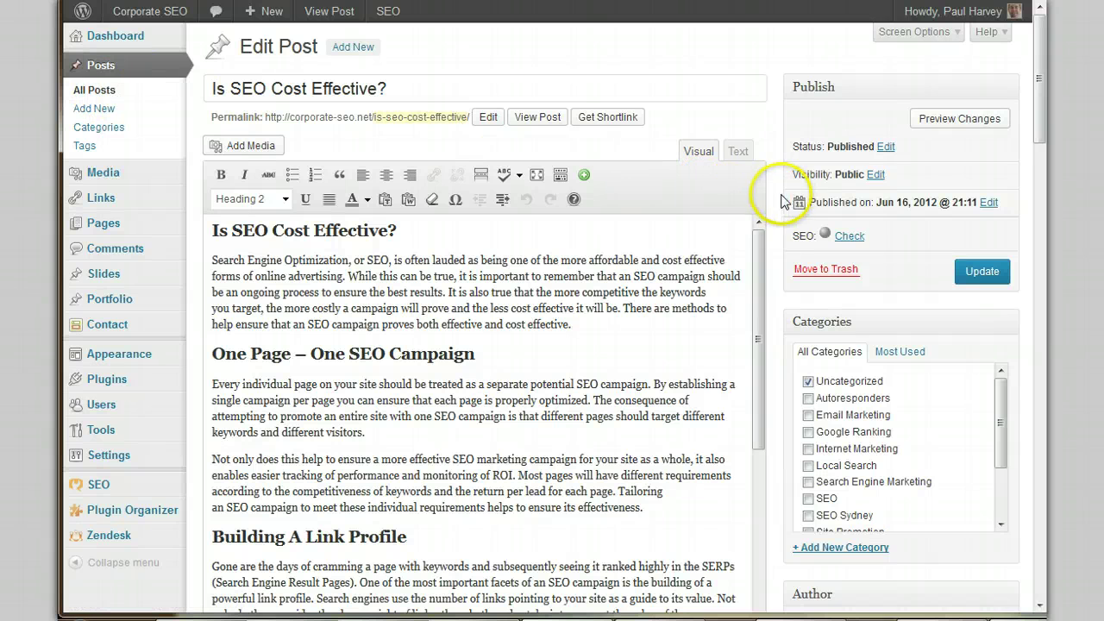
mouse_move(104, 228)
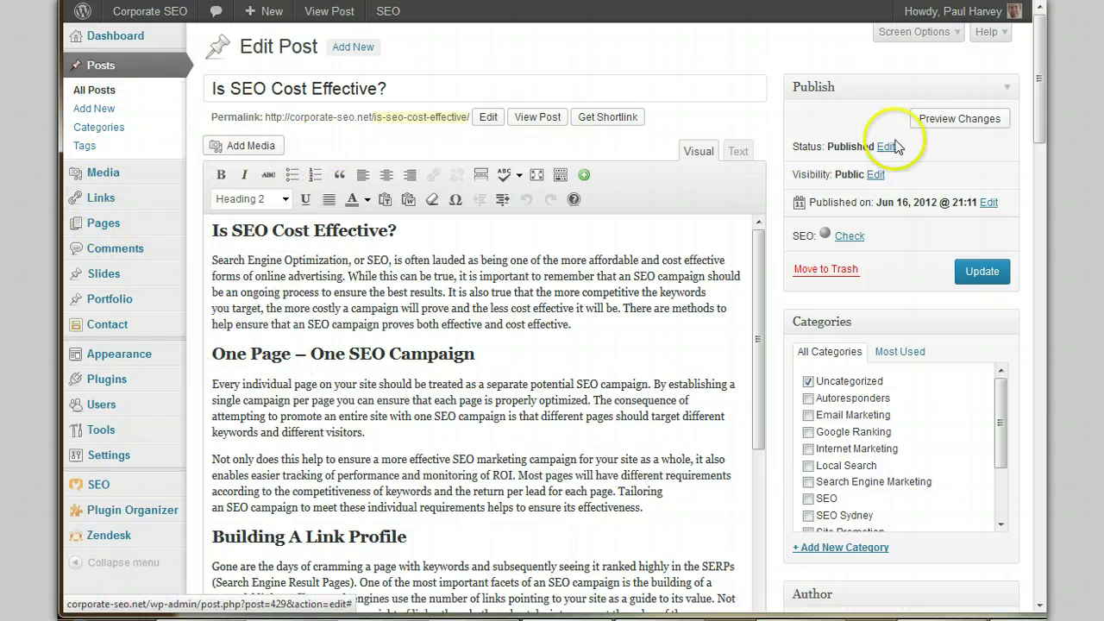
scroll(781, 114, "down", 3)
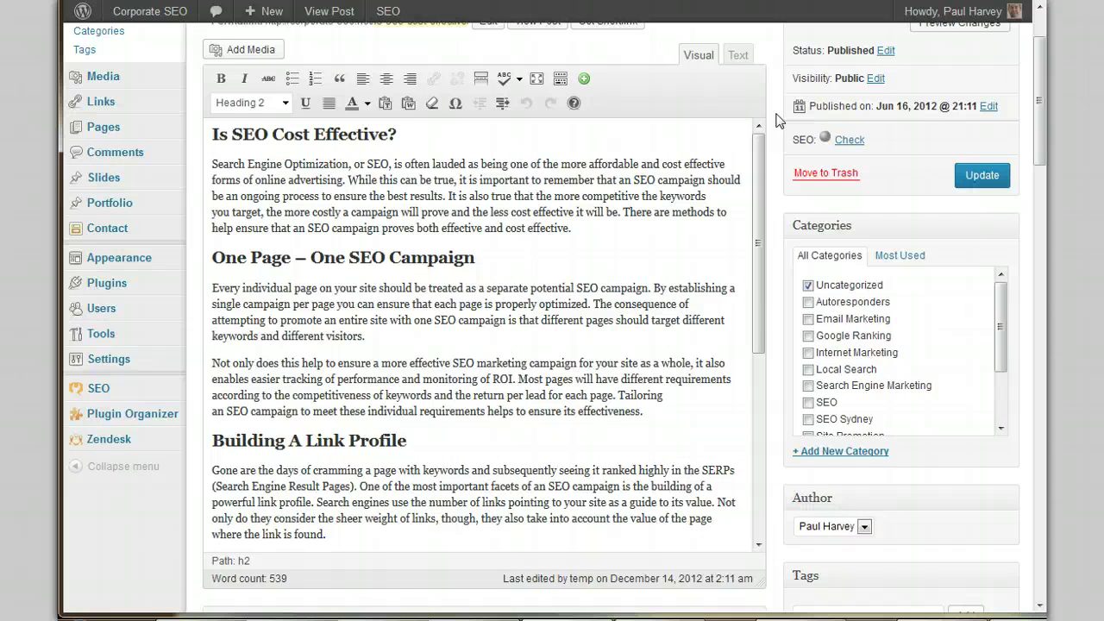
scroll(779, 121, "up", 3)
left_click(383, 87)
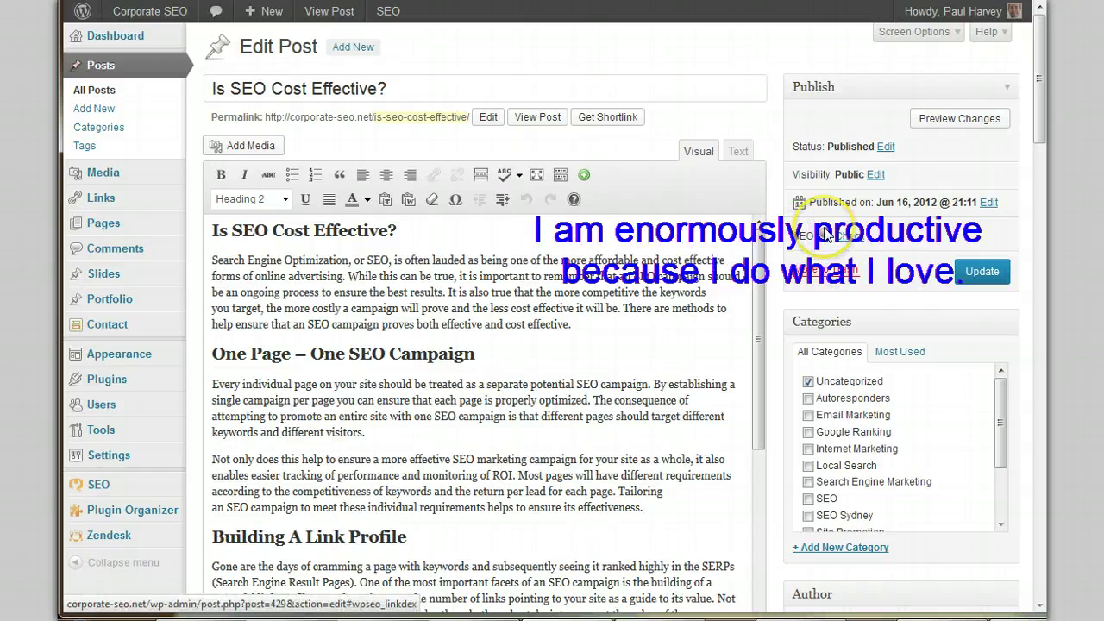
mouse_move(825, 235)
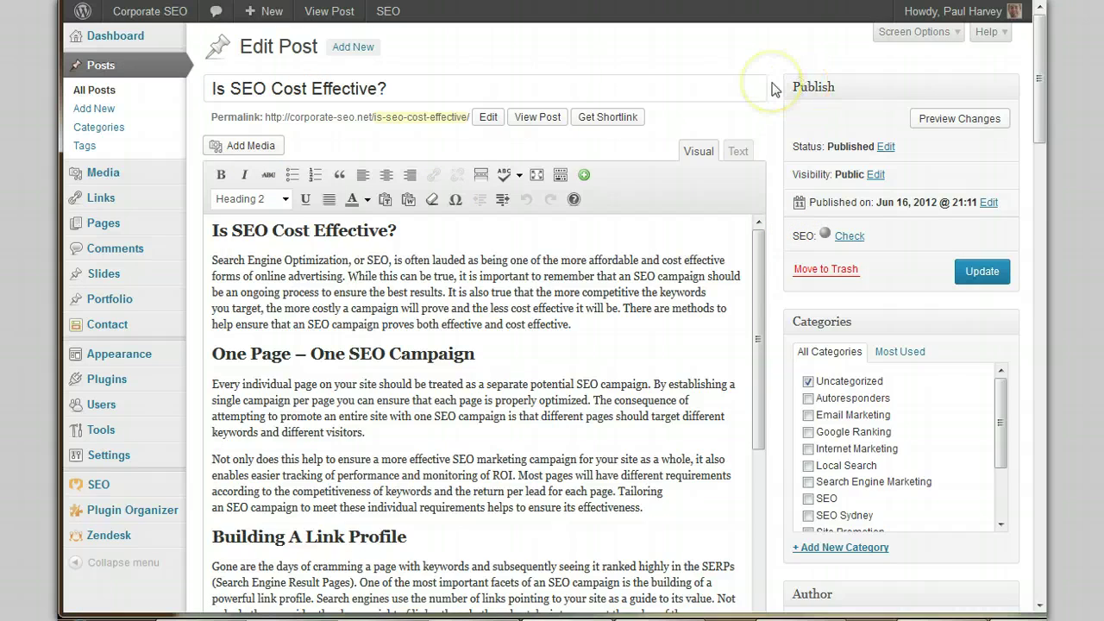
- Set the post's focus keyword to "cost effective seo" in the WordPress SEO by Yoast section
scroll(774, 89, "down", 5)
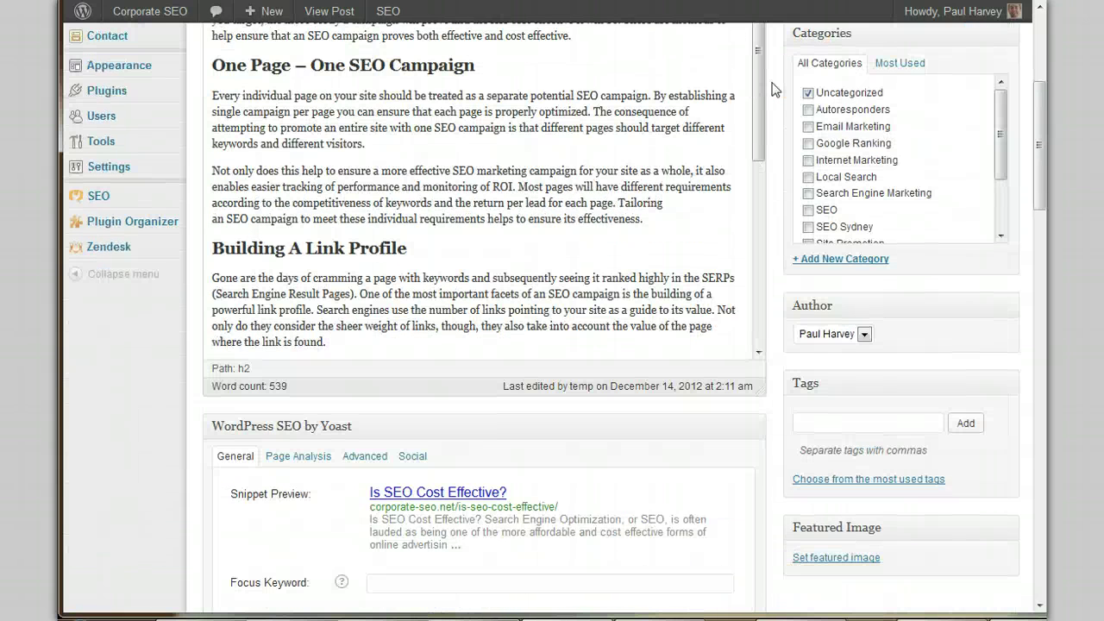
scroll(773, 89, "down", 3)
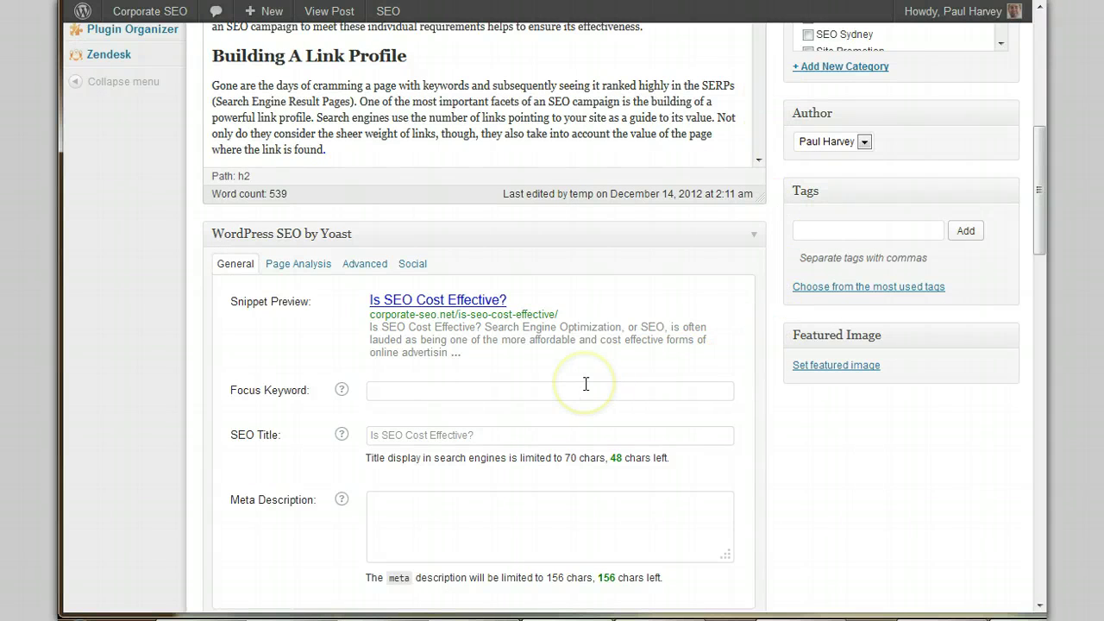
left_click(479, 393)
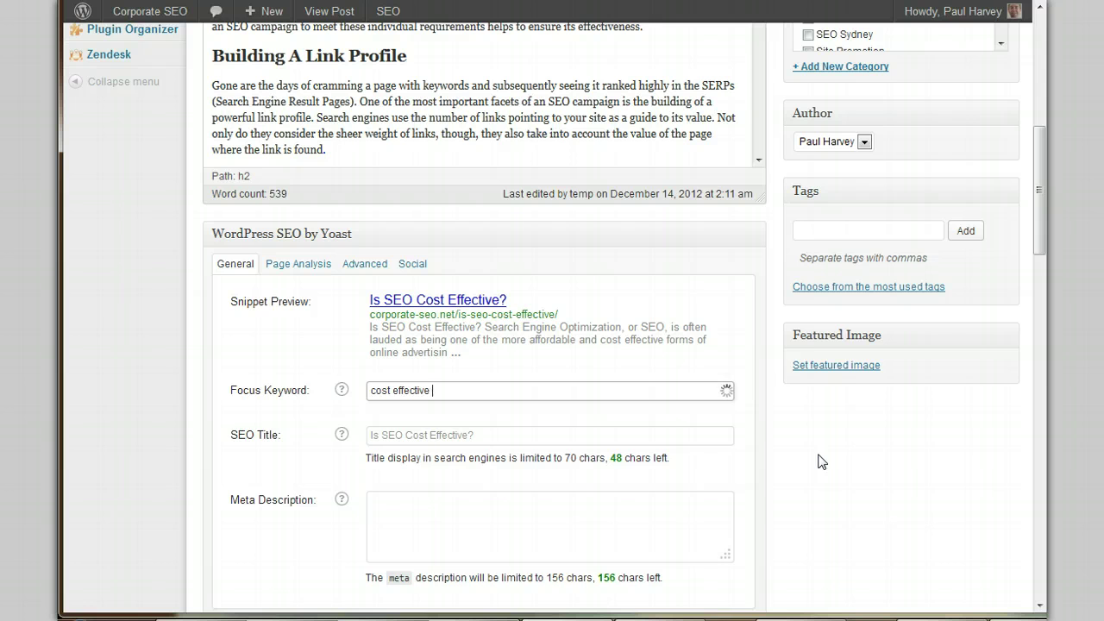
type("seo")
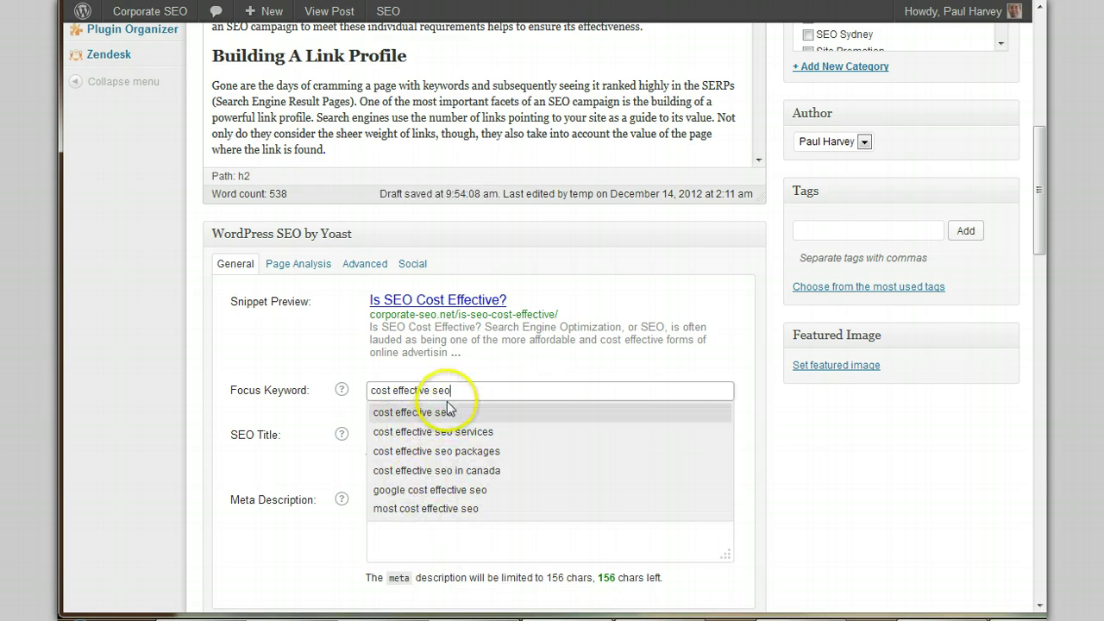
left_click(811, 433)
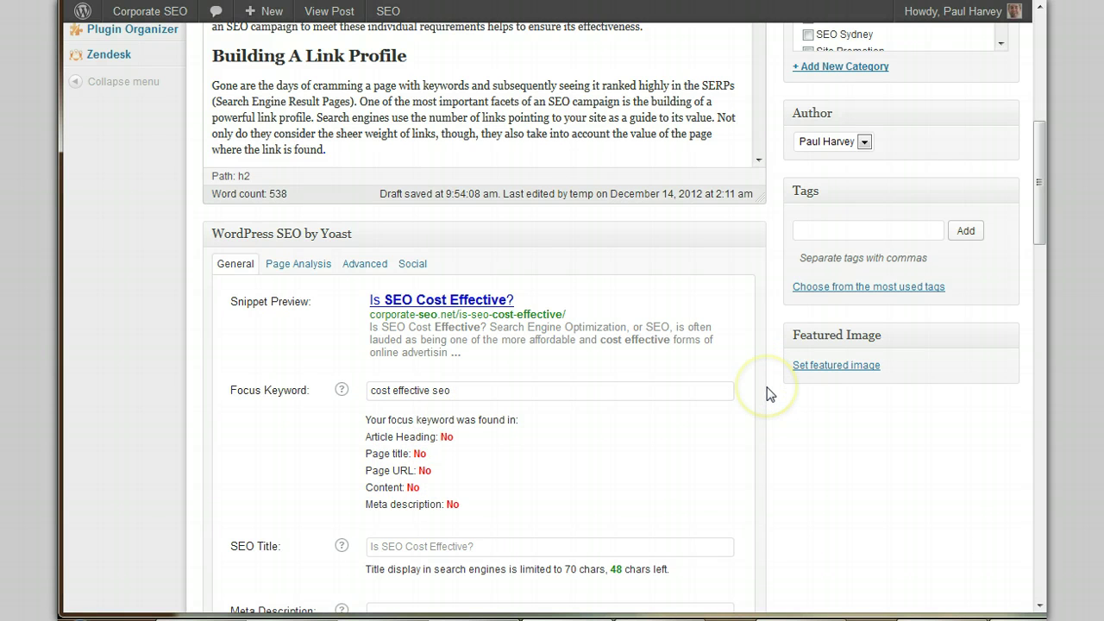
- Update the published post to save its new focus keyword
scroll(770, 394, "down", 2)
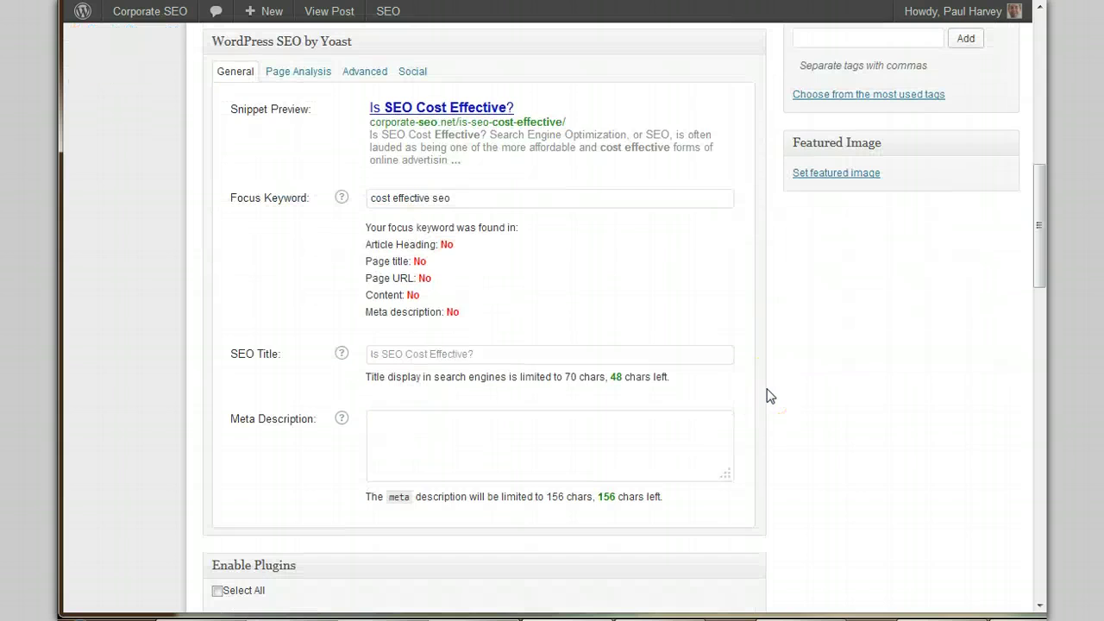
scroll(772, 371, "up", 10)
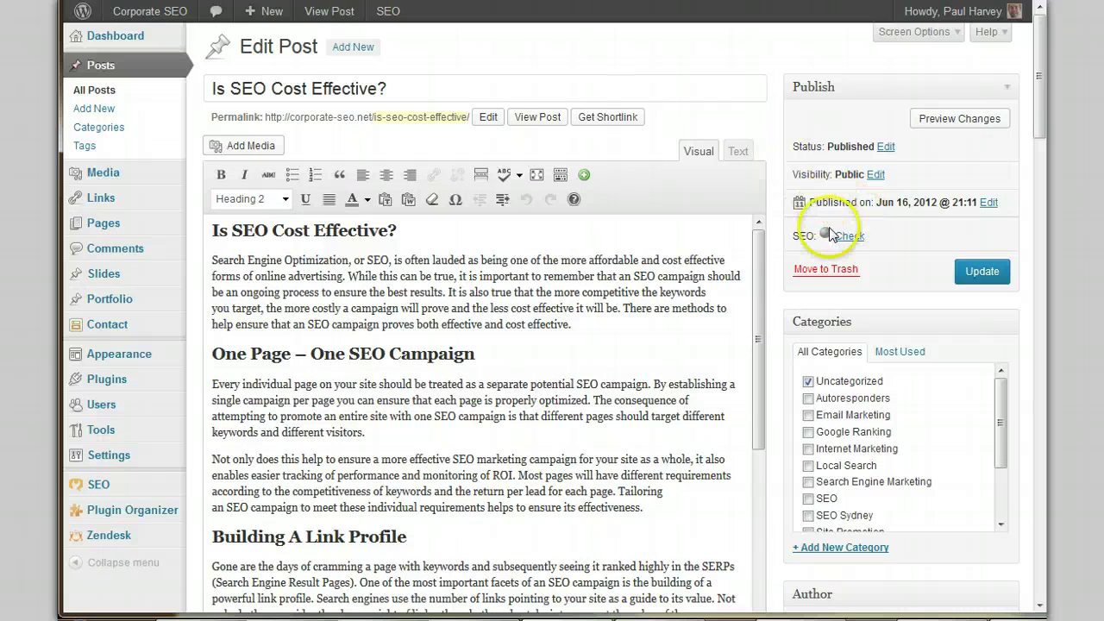
left_click(998, 278)
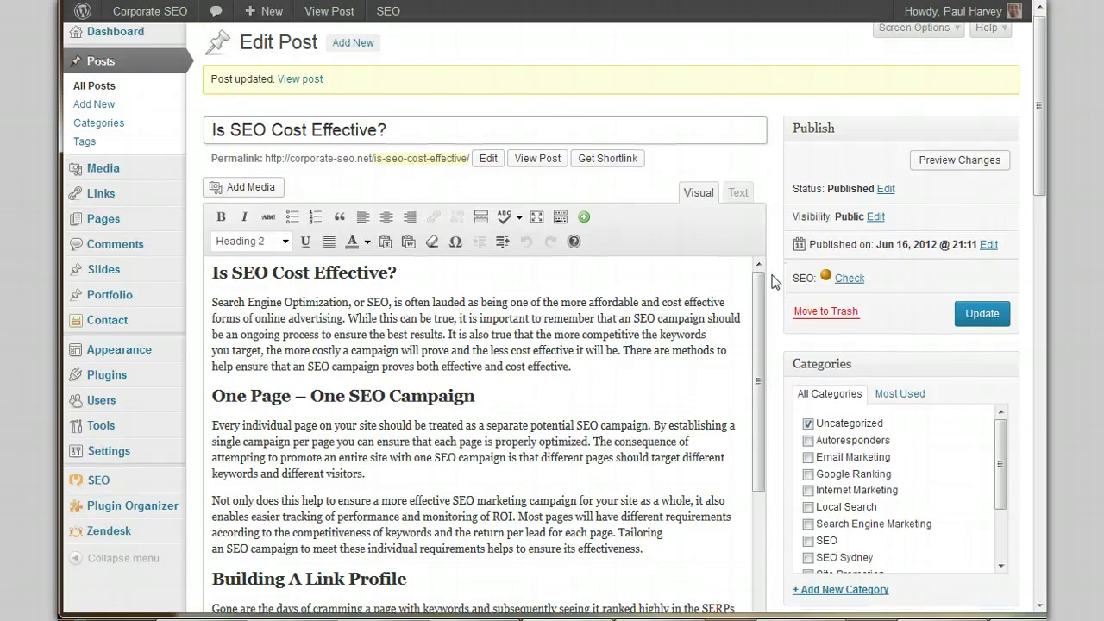
- Check the post's SEO rating indicator, the snippet preview and where the focus keyword is found
scroll(772, 281, "down", 8)
left_click(812, 307)
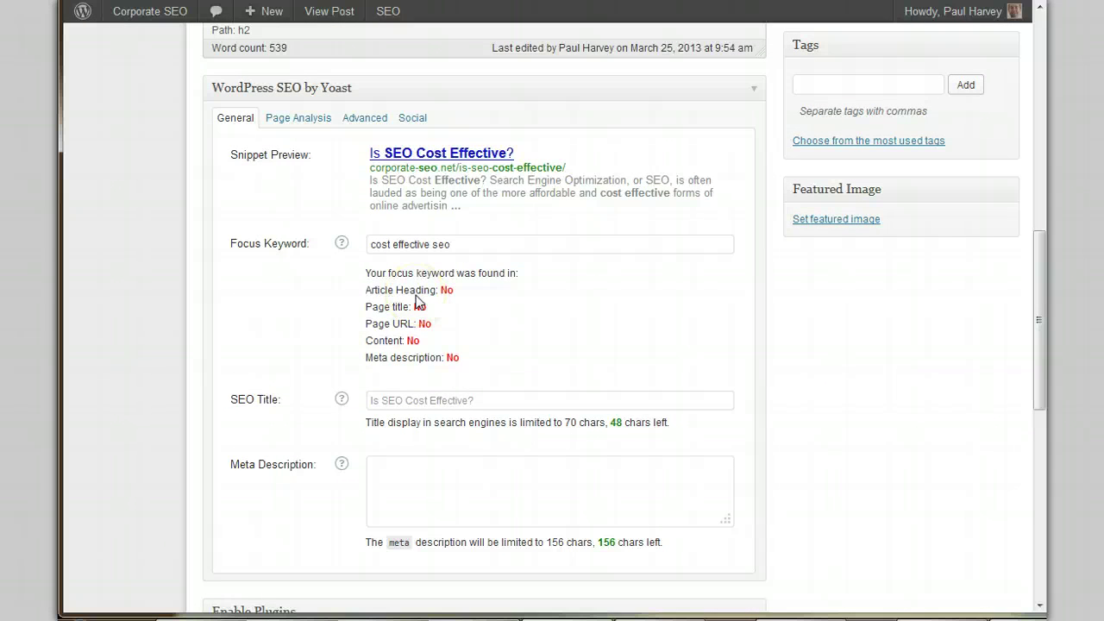
scroll(844, 365, "up", 5)
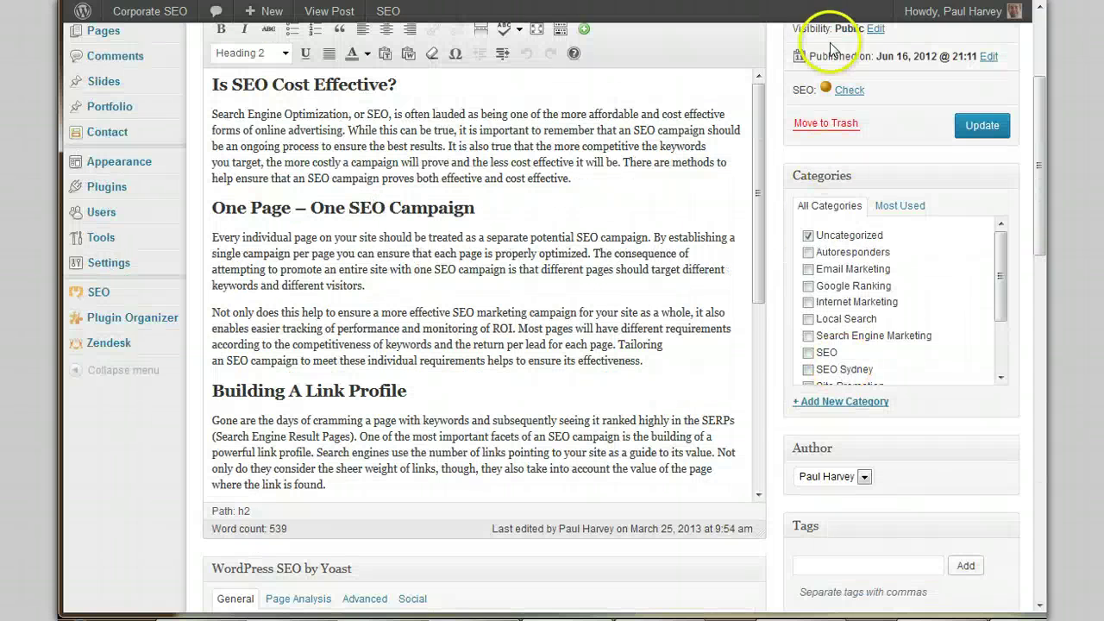
mouse_move(826, 90)
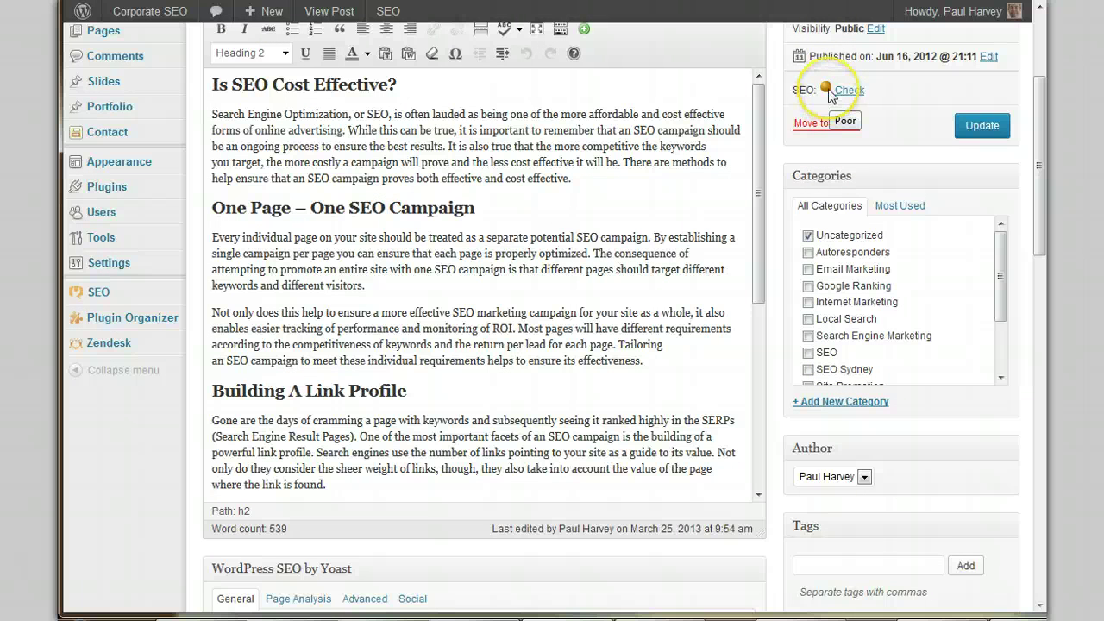
left_click(826, 92)
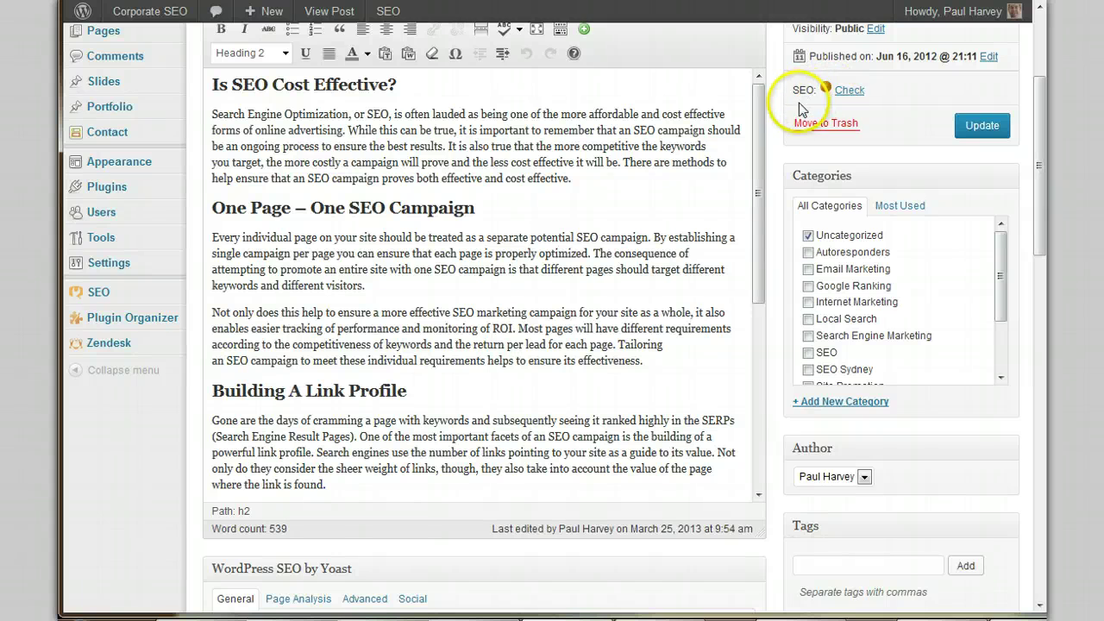
scroll(783, 135, "down", 7)
scroll(779, 141, "up", 4)
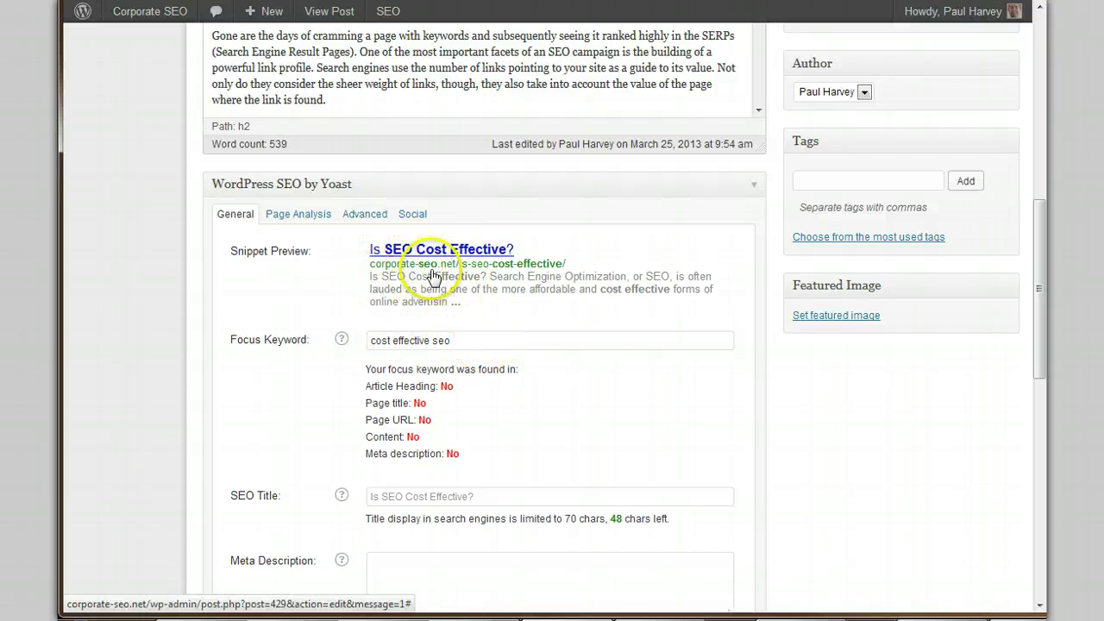
left_click(469, 347)
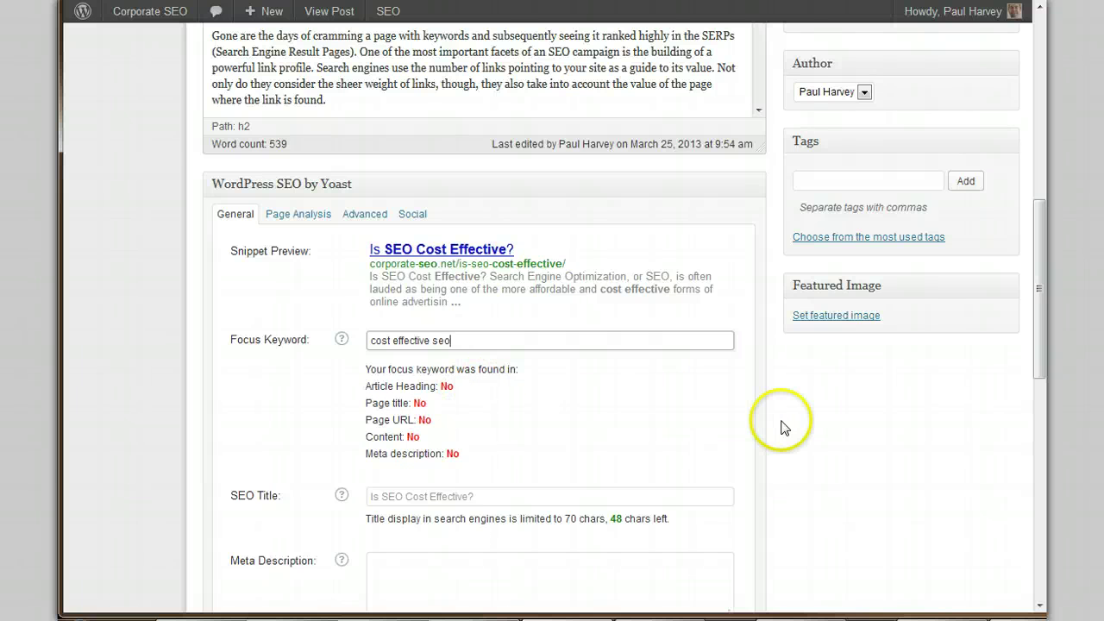
- Reword the post title to "Is it Cost Effective SEO?" so it contains the focus keyword
scroll(780, 428, "up", 10)
left_click(253, 135)
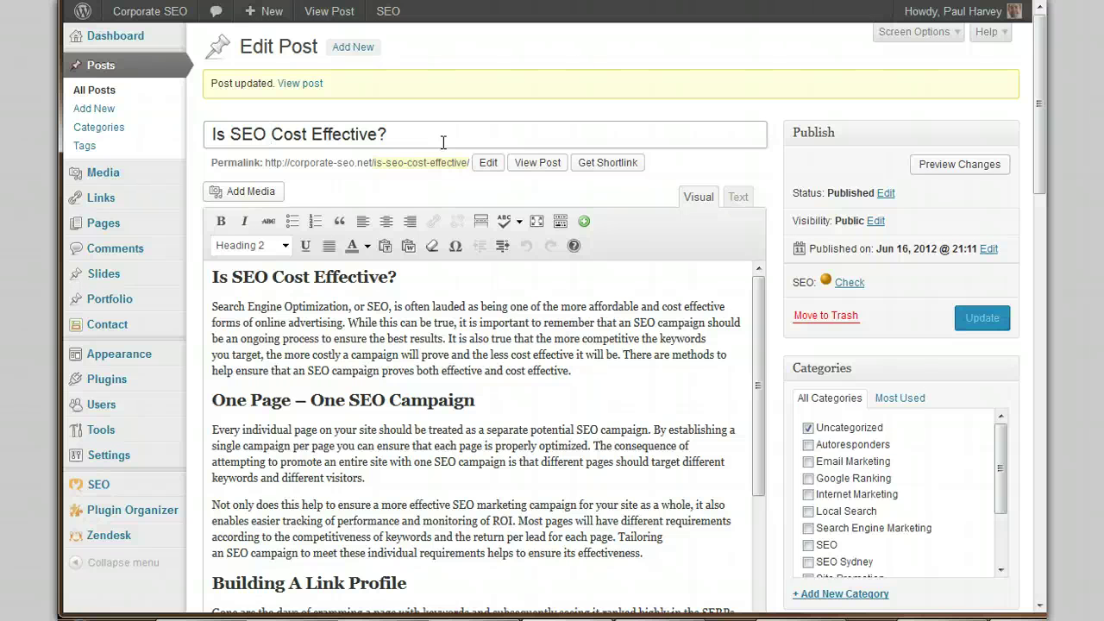
type("SEO")
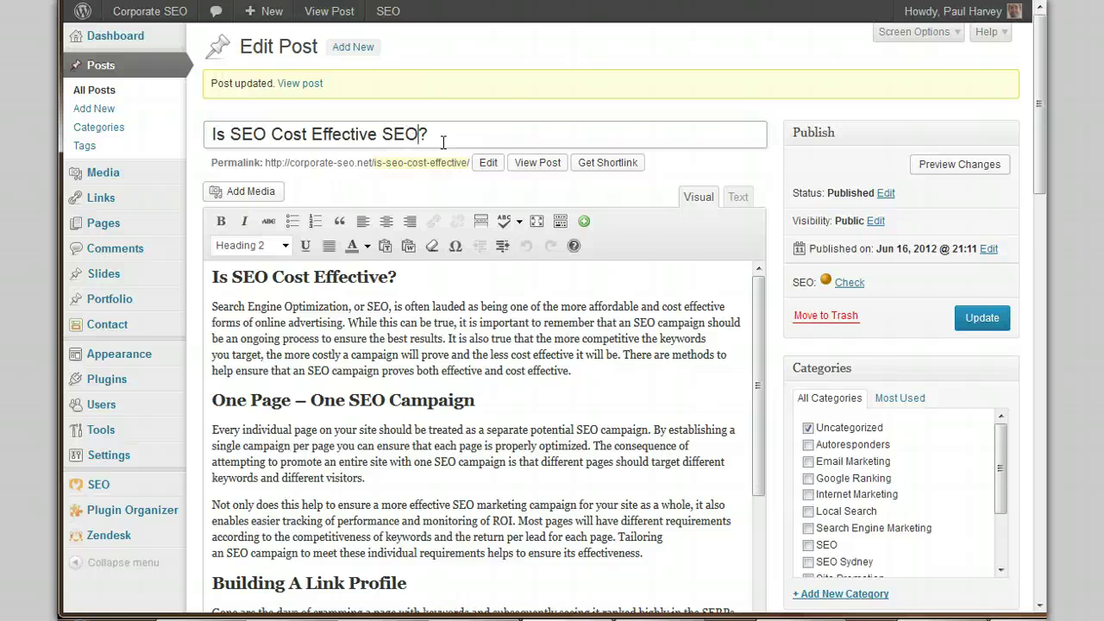
key("Home")
key("ctrl+Right")
key("ctrl+shift+Right")
key("Delete")
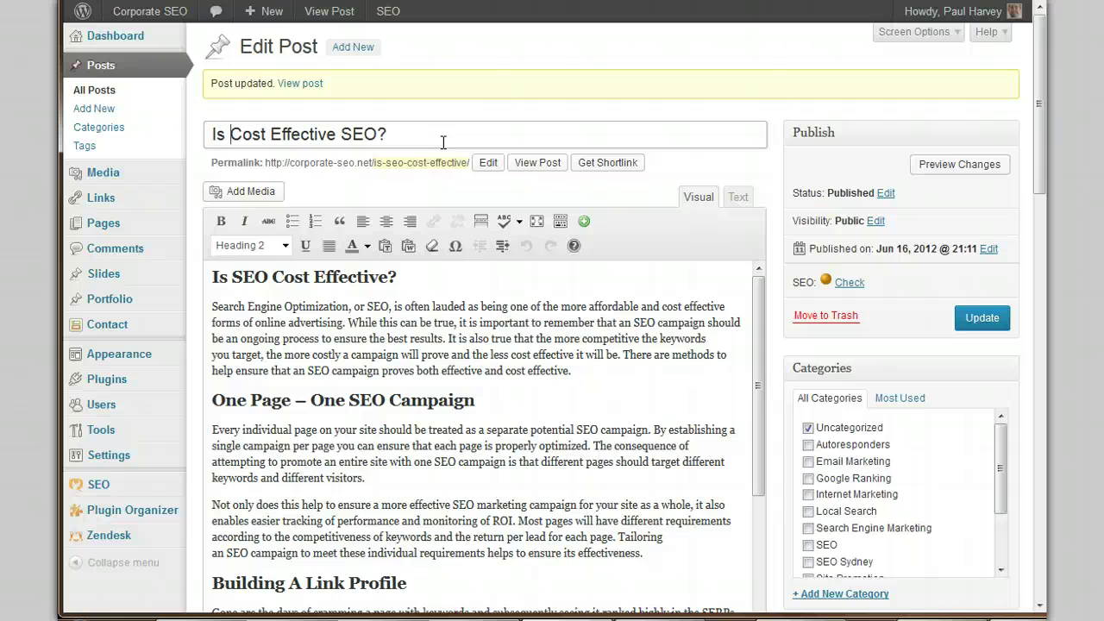
type("it")
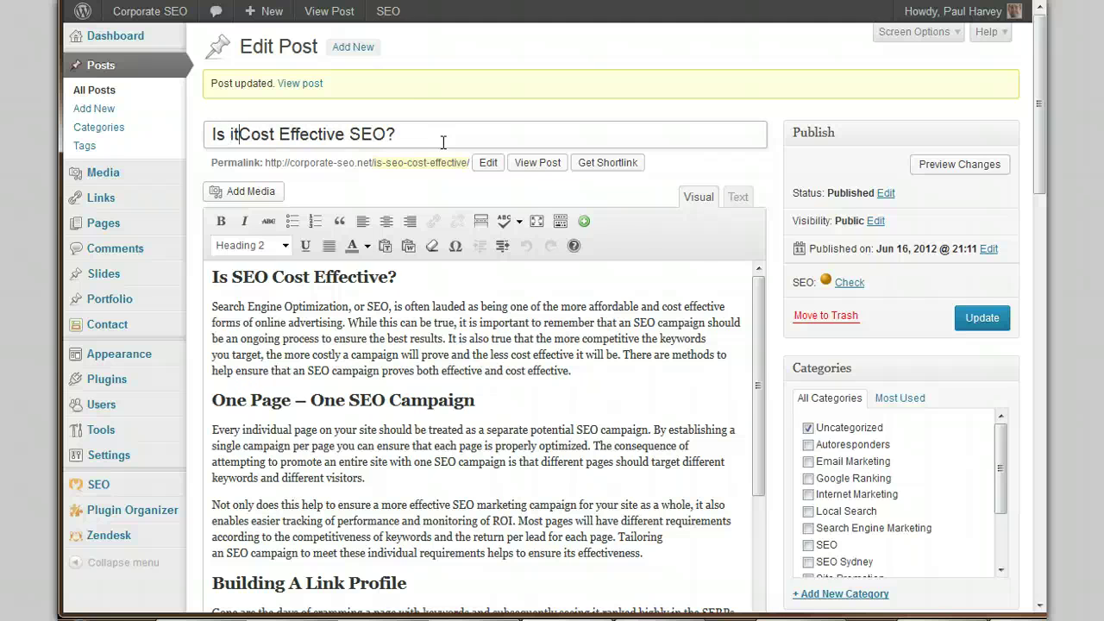
- Move the question mark after "Effective" and extend the post title to "Is it Cost Effective? SEO in the spotlight."
key("End")
key("Left")
key("Left")
key("Left")
key("Left")
key("Left")
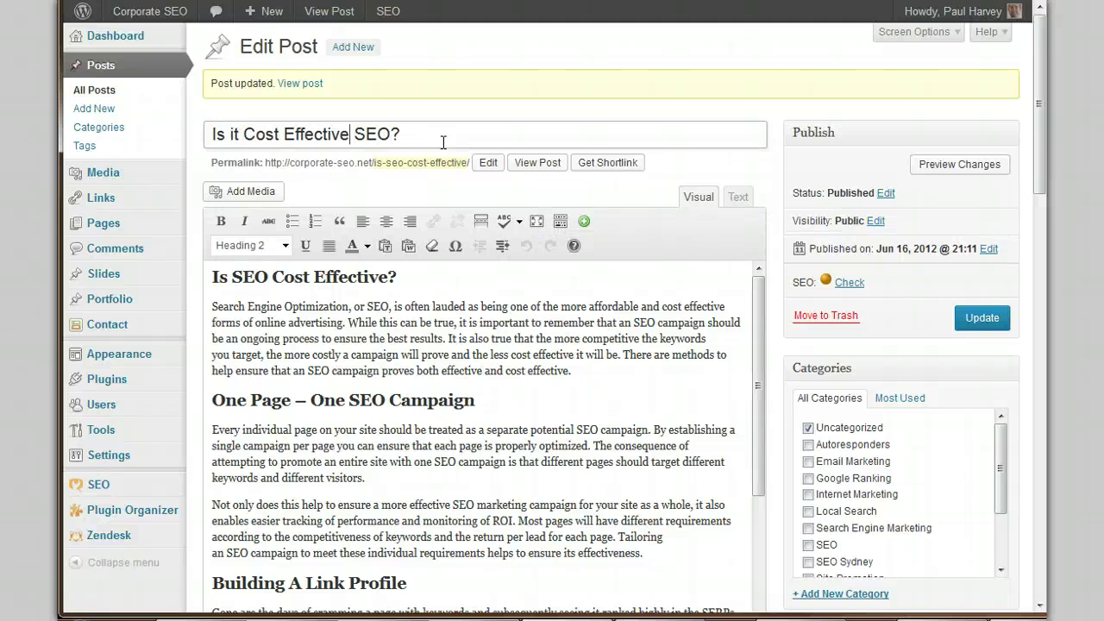
type("?")
key("End")
key("BackSpace")
type("in the spot")
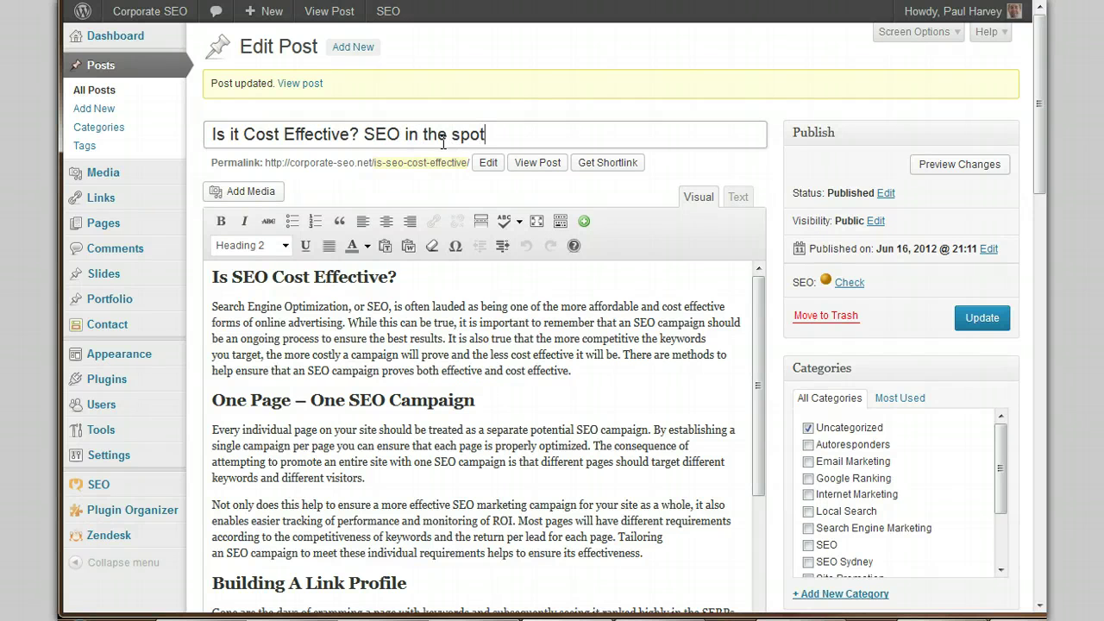
type("linght.")
- Highlight the phrase "Cost Effective? SEO" within the post title, and update the post to save the new title
key("ctrl+Left")
key("ctrl+Left")
key("ctrl+Left")
key("Left")
key("Left")
key("Left")
key("Left")
key("ctrl+shift+Left")
key("ctrl+shift+Left")
key("ctrl+shift+Left")
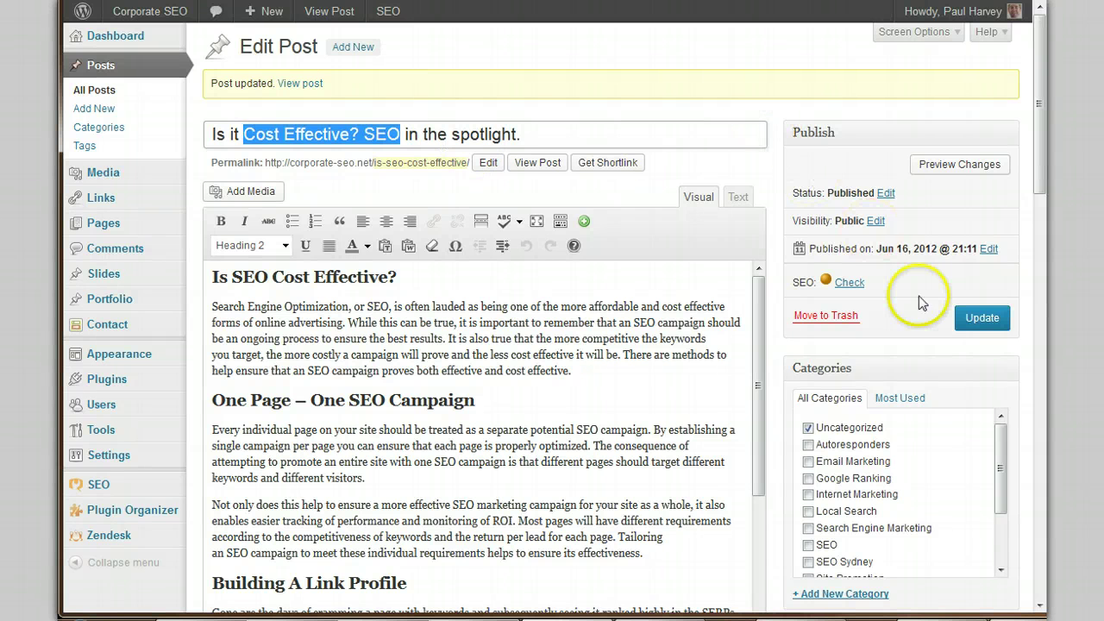
left_click(983, 317)
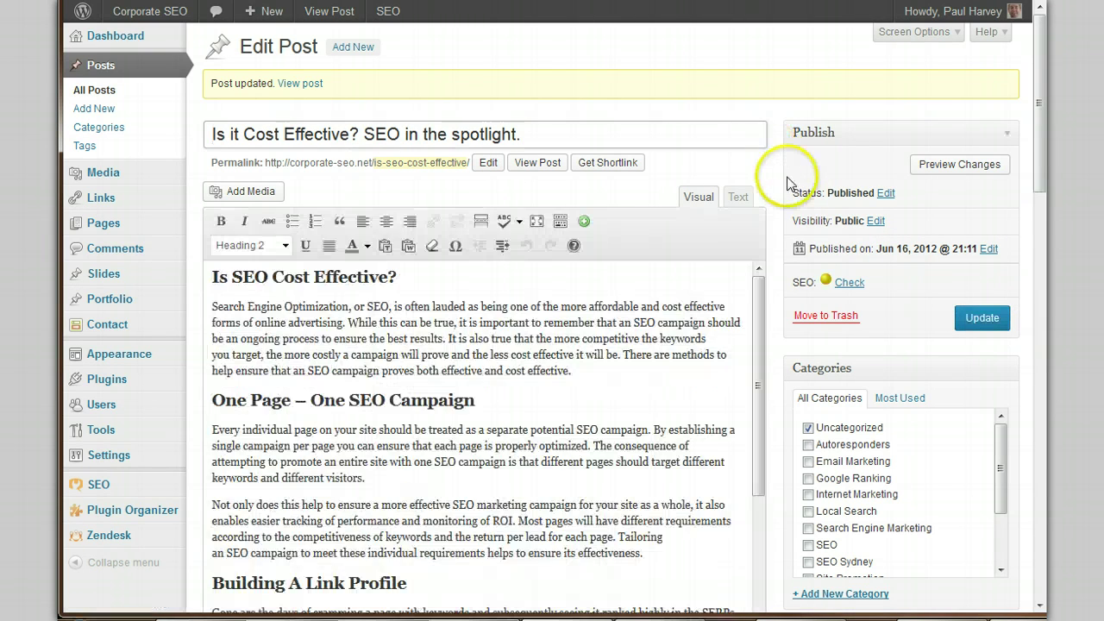
- Compare the focus keyword results with the saved post title, and highlight the word "SEO" in the first content heading
scroll(776, 179, "down", 6)
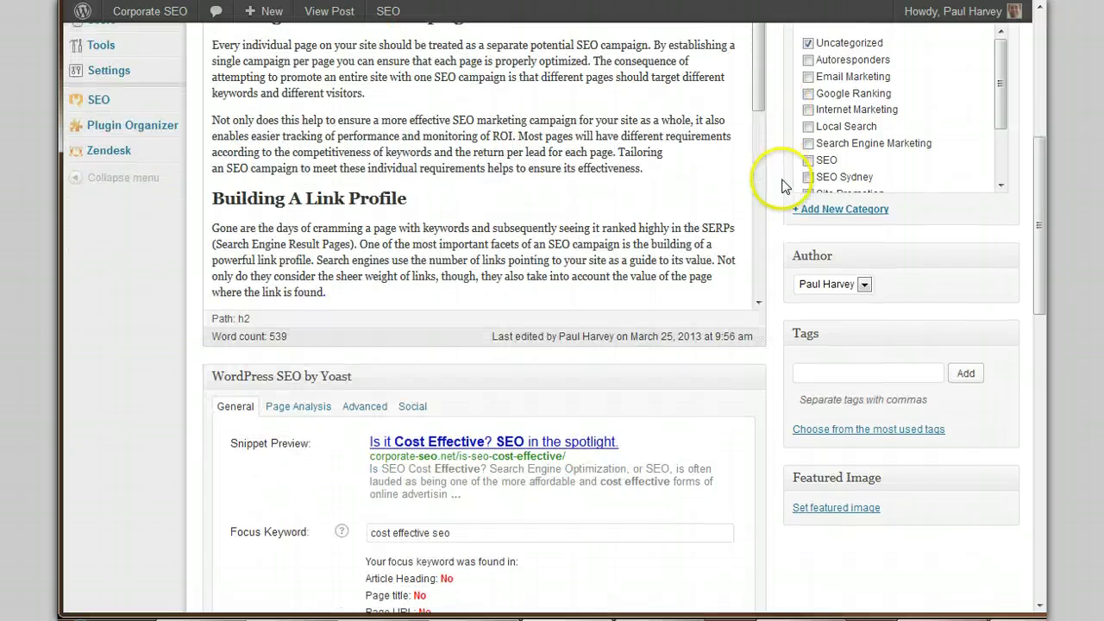
scroll(783, 186, "down", 1)
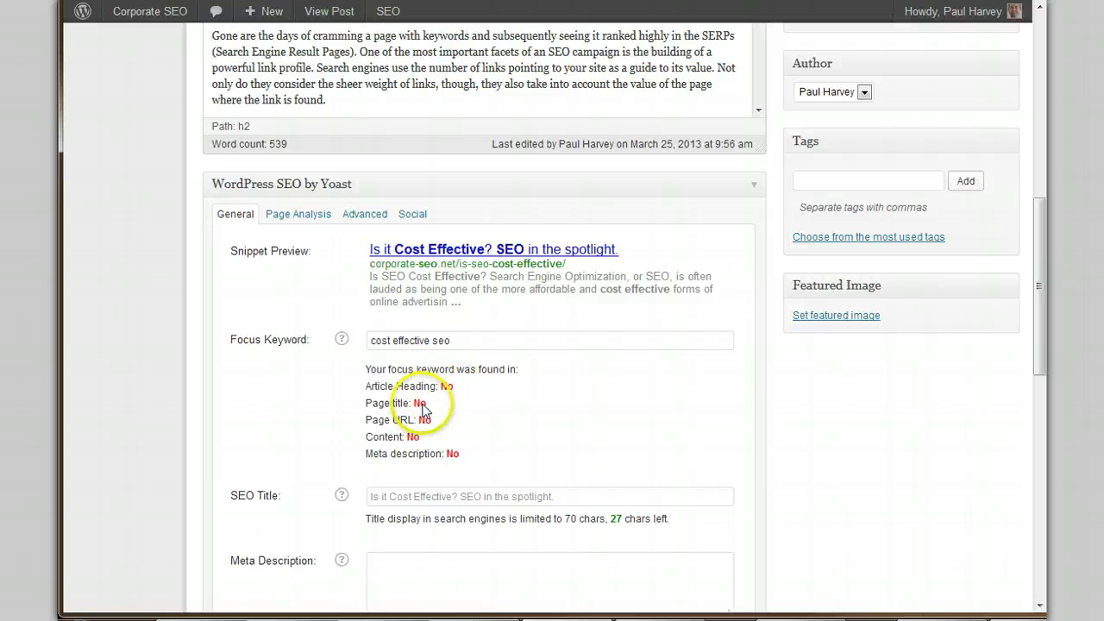
scroll(785, 216, "up", 6)
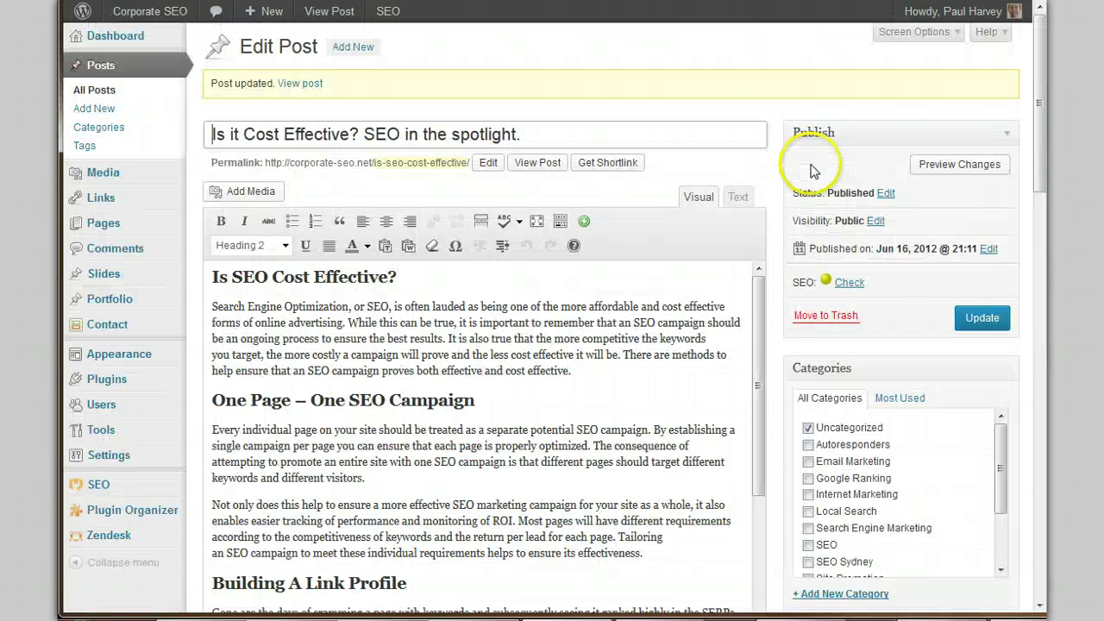
scroll(814, 156, "down", 6)
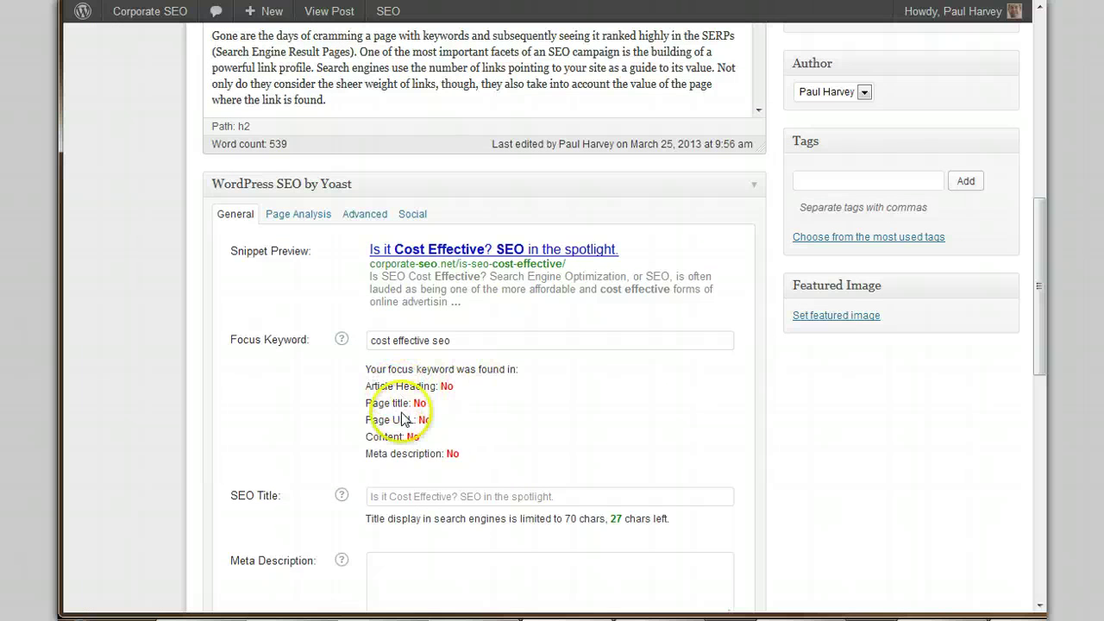
scroll(775, 290, "up", 6)
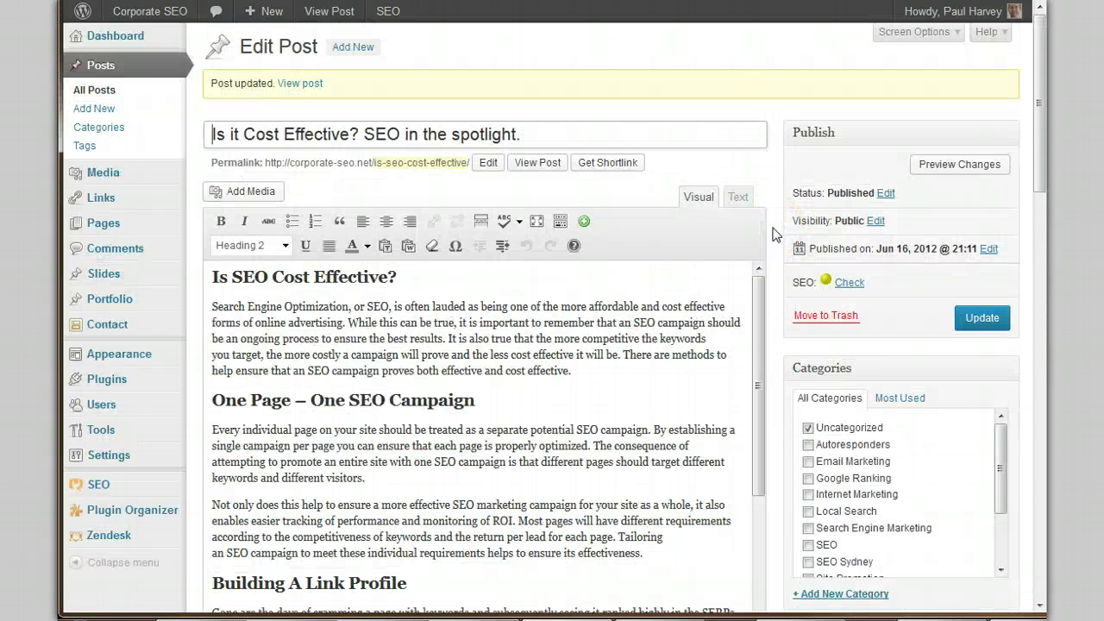
left_click(232, 277)
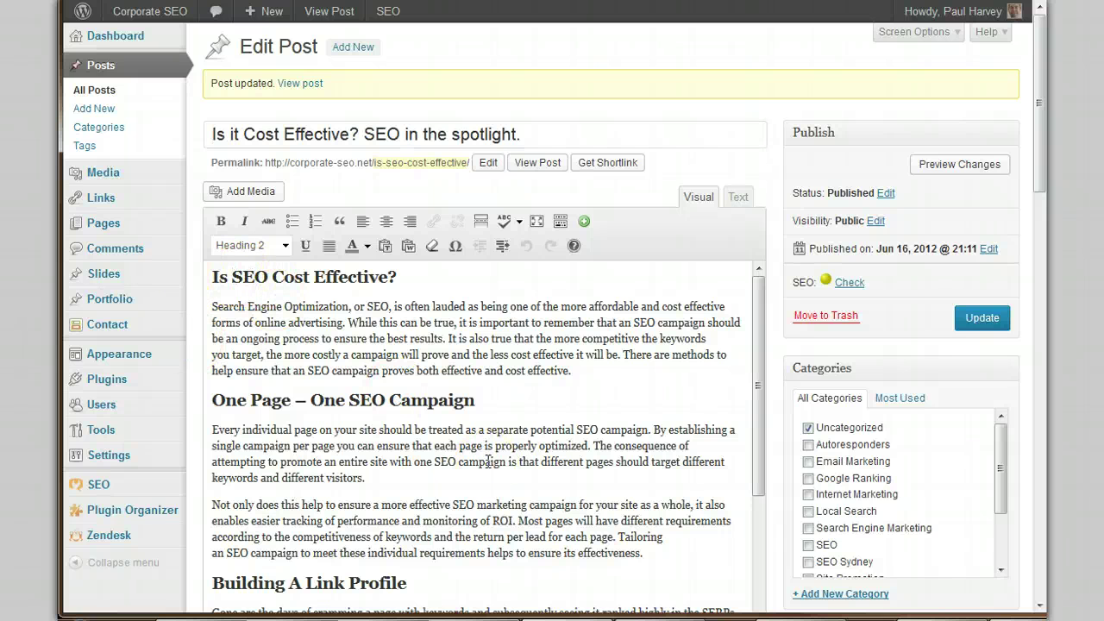
key("ctrl+shift+Right")
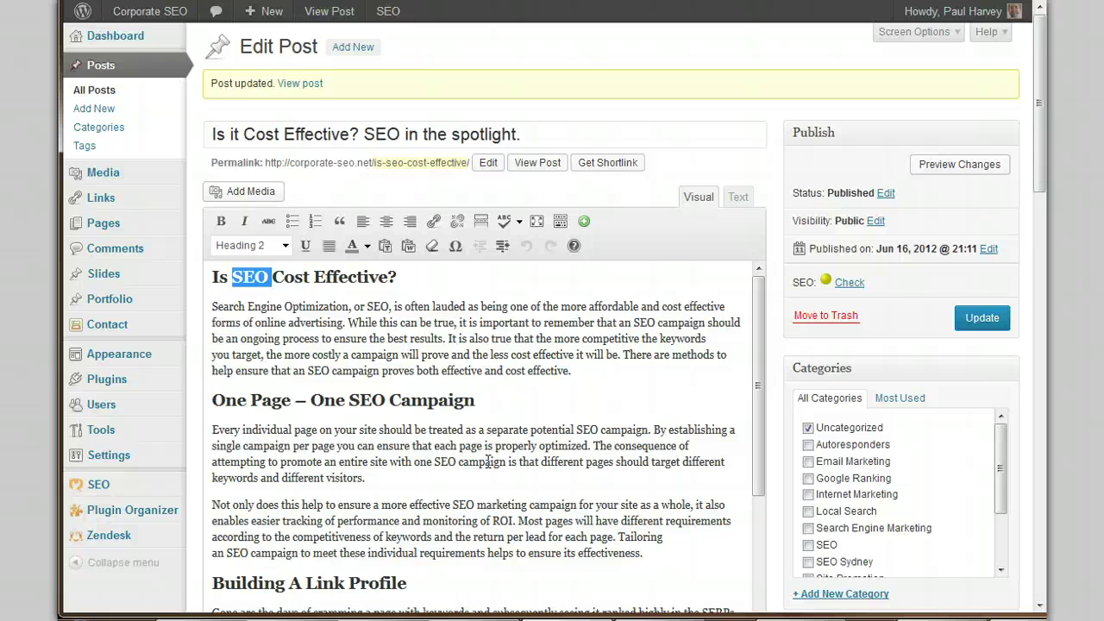
key("Right")
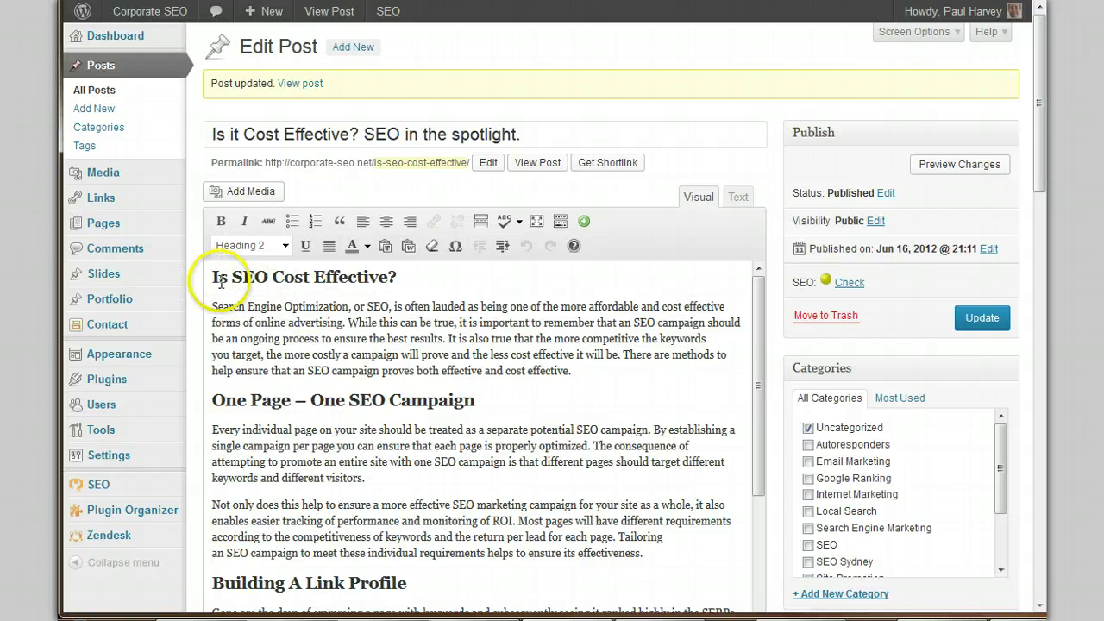
- Reword the post title to "Is it Cost Effective? SEO and your wallet." and update the post
left_click(483, 134)
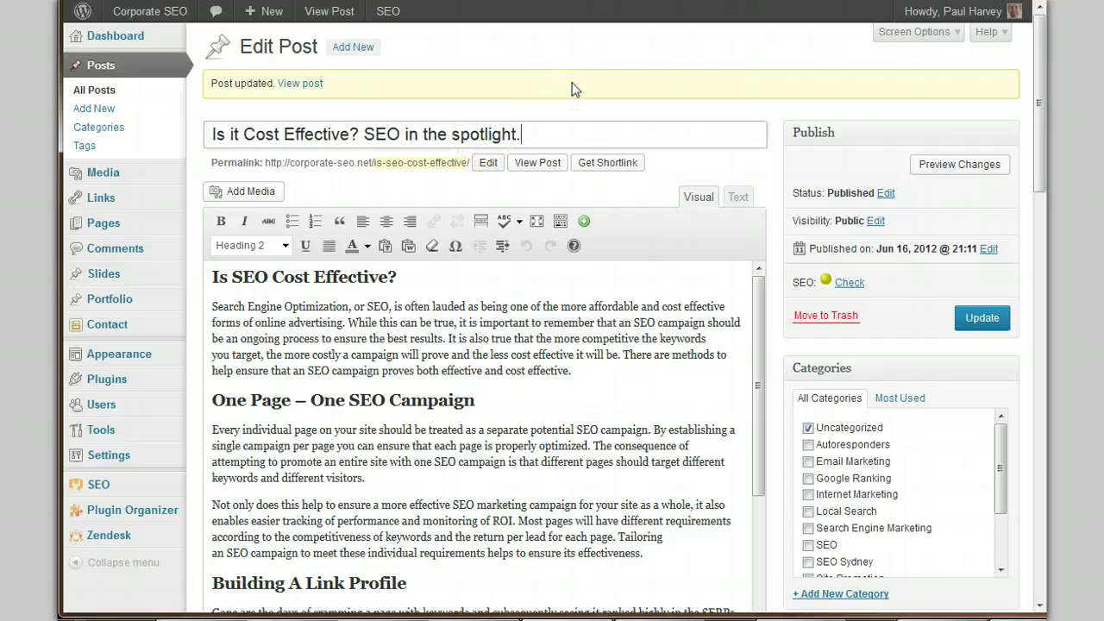
key("ctrl+shift+Left")
key("ctrl+shift+Left")
key("ctrl+shift+Left")
type("and your wl")
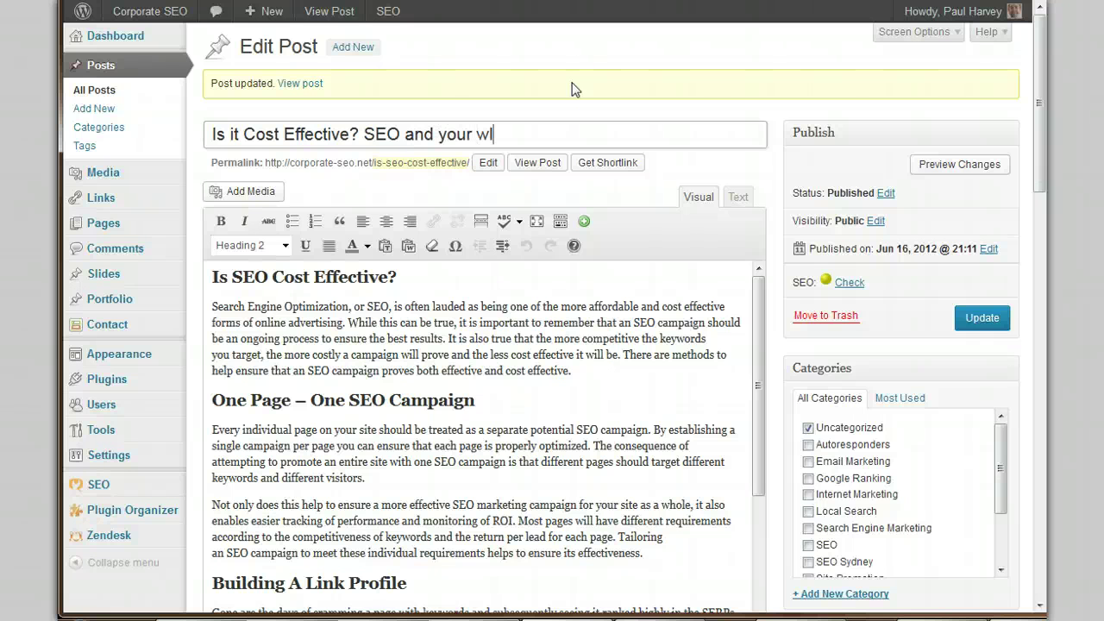
key("BackSpace")
type("allet.")
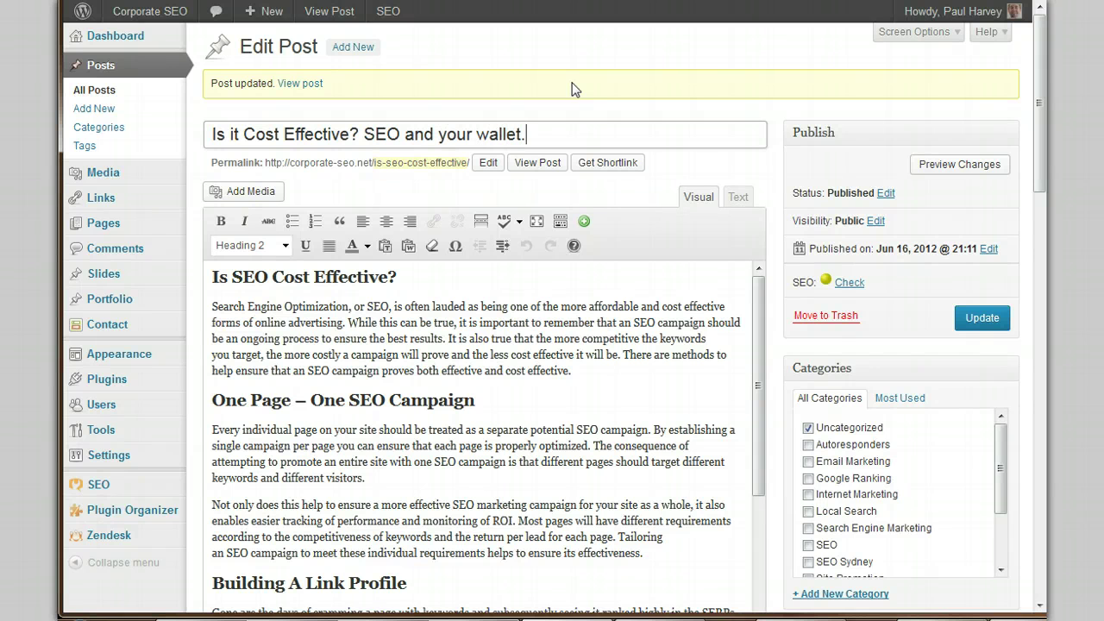
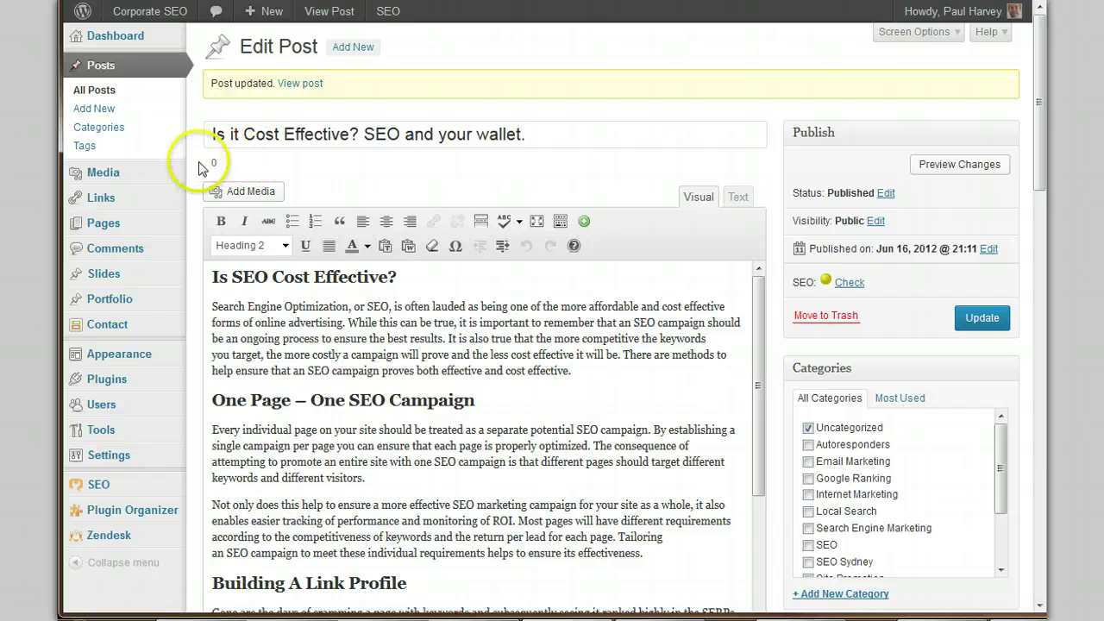
left_click(990, 321)
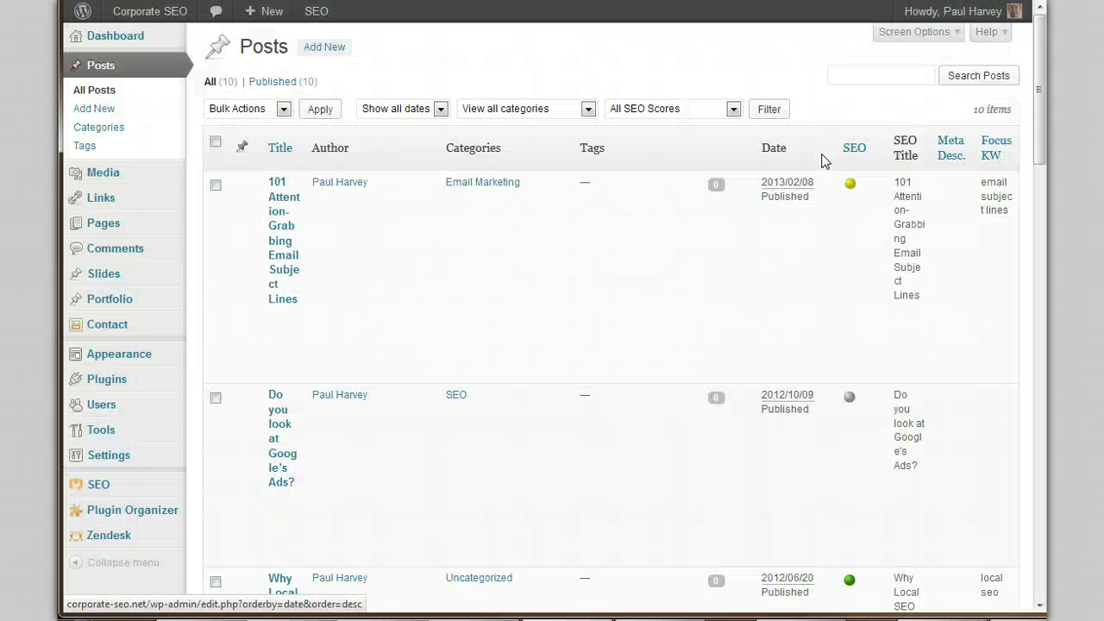
- Search the posts for "cost effective" and open "Is it Cost Effective? SEO in the spotlight." for editing
left_click(769, 160)
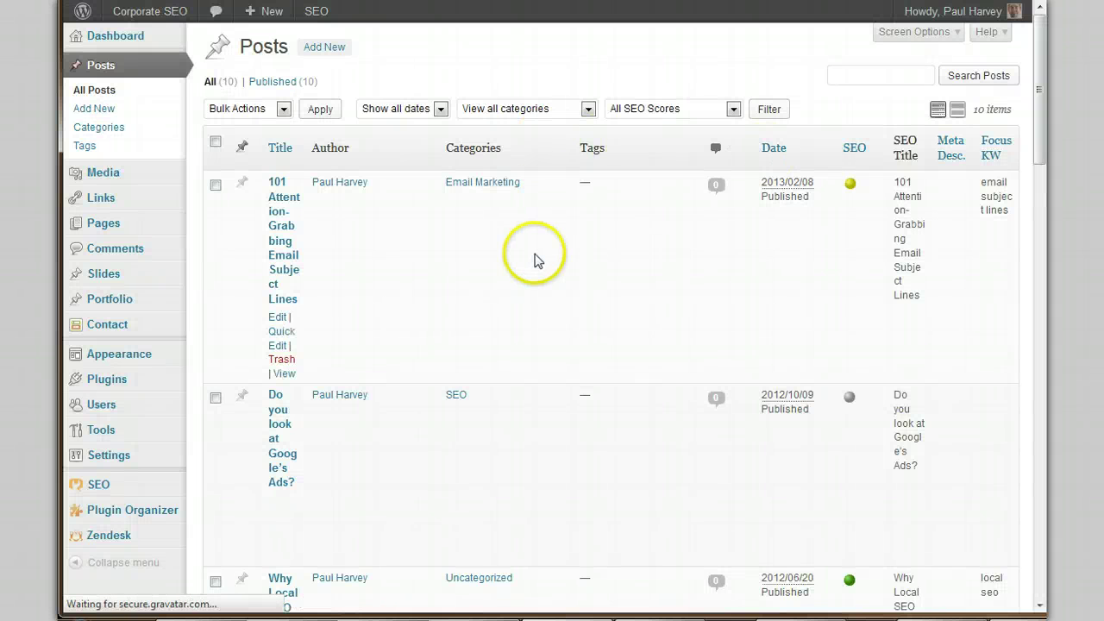
left_click(838, 71)
type("cost effective")
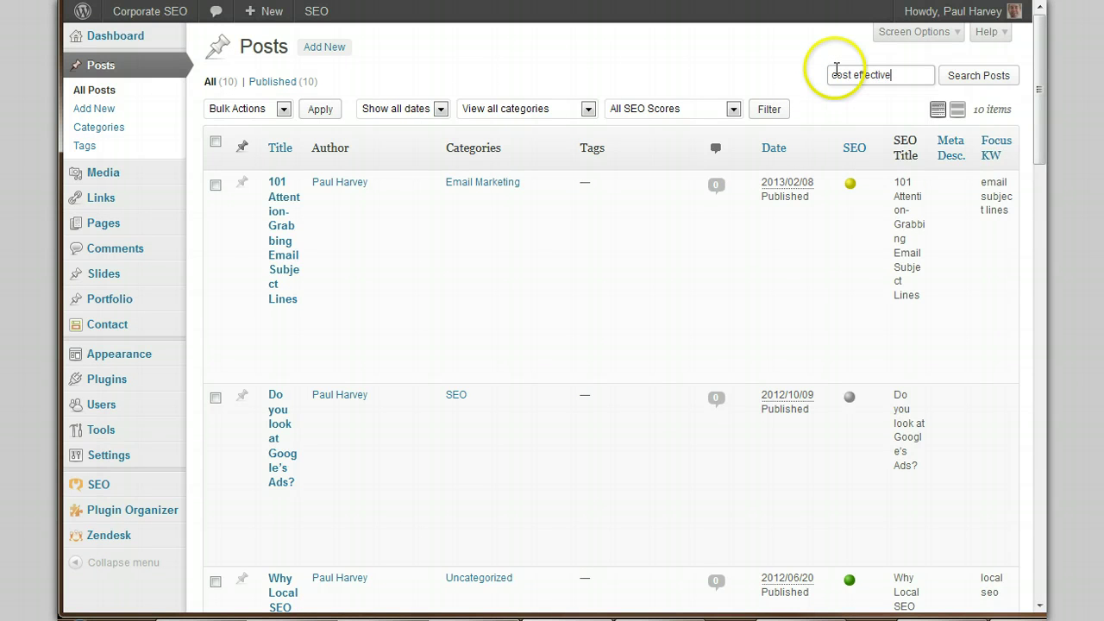
key("Return")
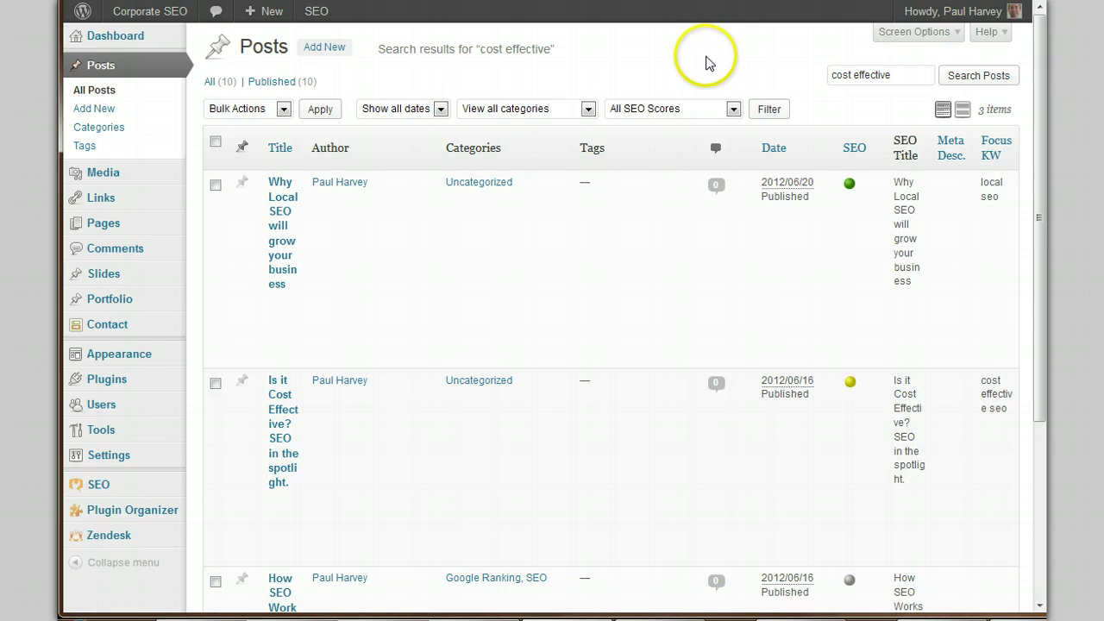
left_click(281, 444)
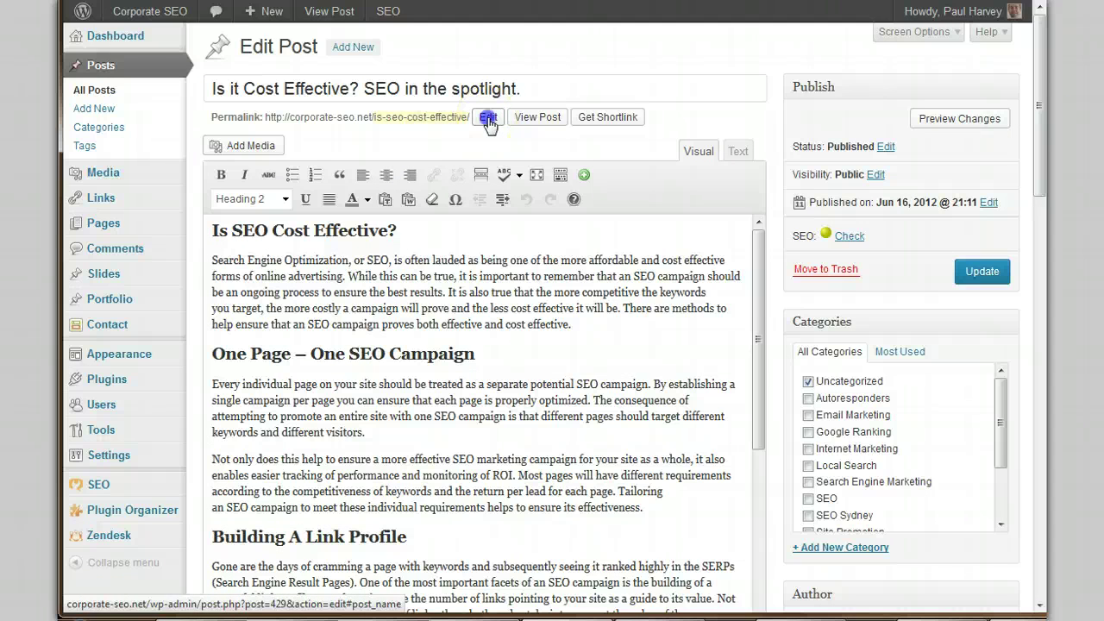
- Change the post's permalink slug to "cost-effective-seo" and update the post
left_click(487, 118)
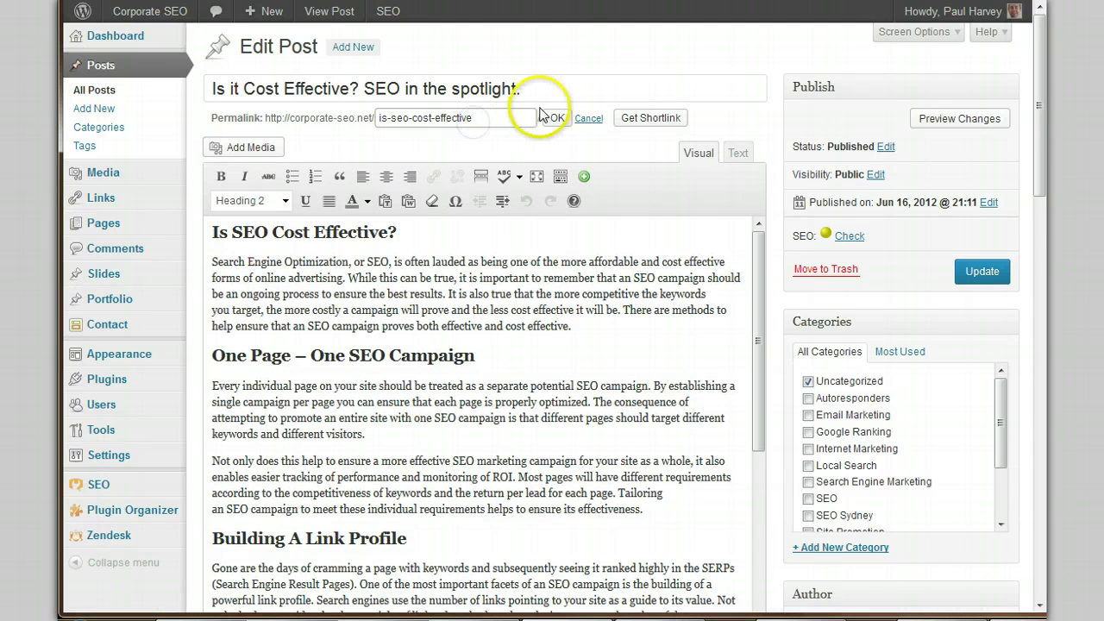
key("Delete")
key("Delete")
key("Delete")
key("Delete")
key("Delete")
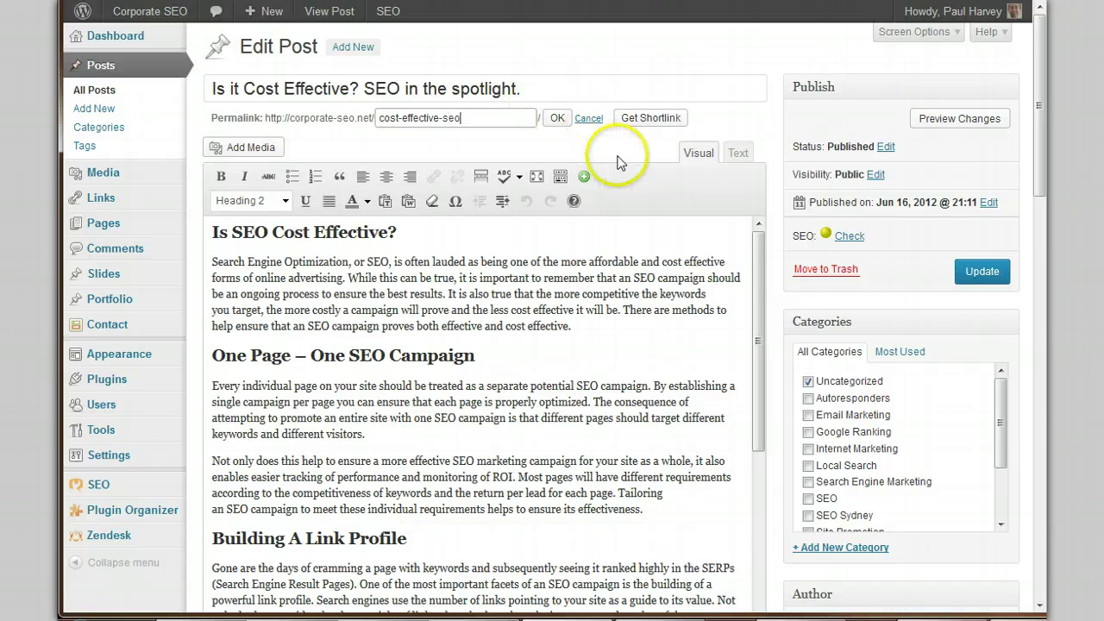
left_click(556, 118)
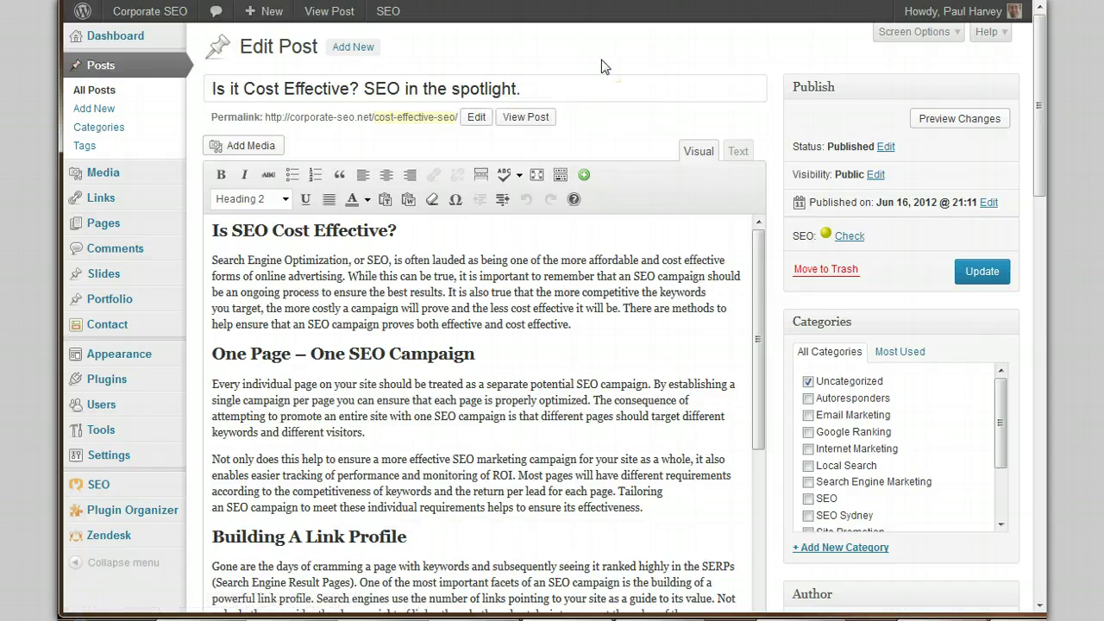
left_click(986, 285)
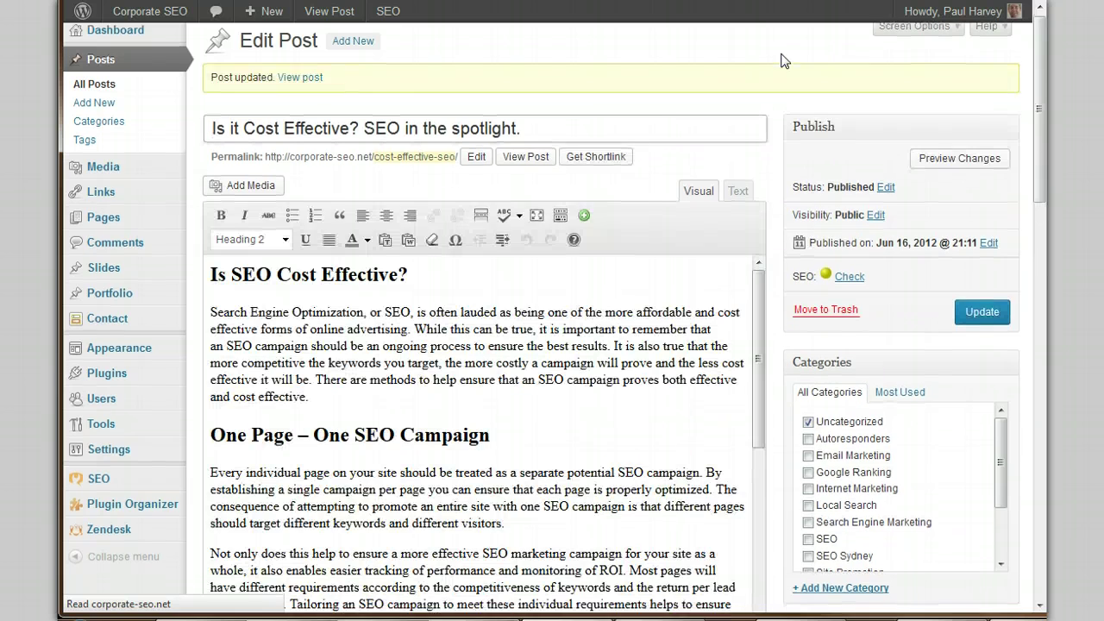
- In the post's first paragraph, reword "an SEO campaign" to "a cost effective SEO campaign" in the sentence about an ongoing process
scroll(784, 60, "down", 4)
scroll(784, 61, "down", 3)
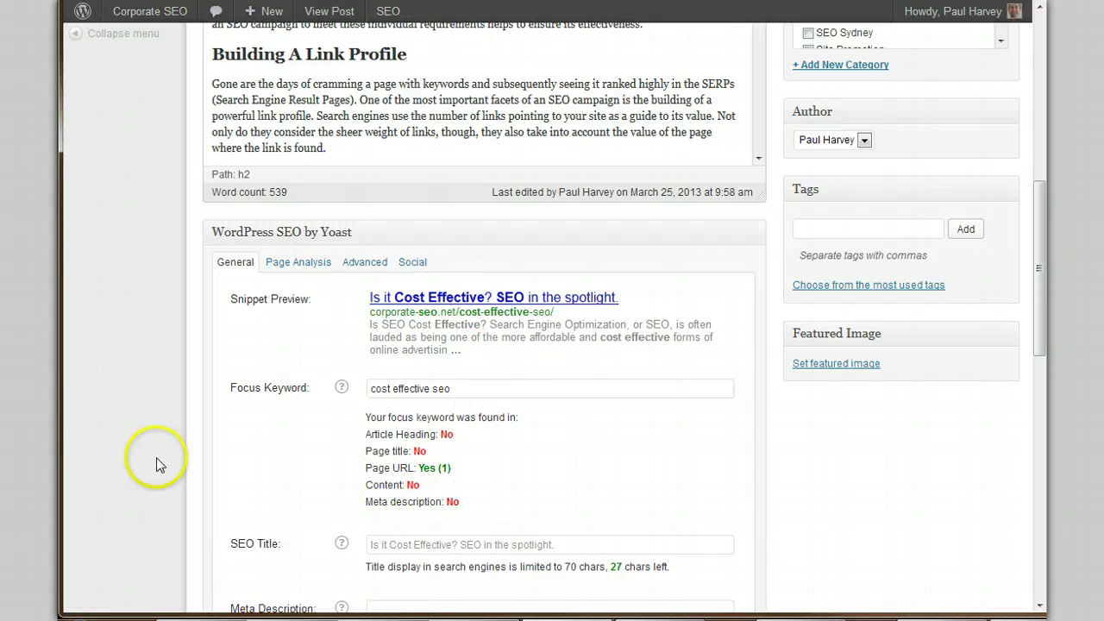
scroll(156, 464, "up", 3)
scroll(156, 464, "up", 5)
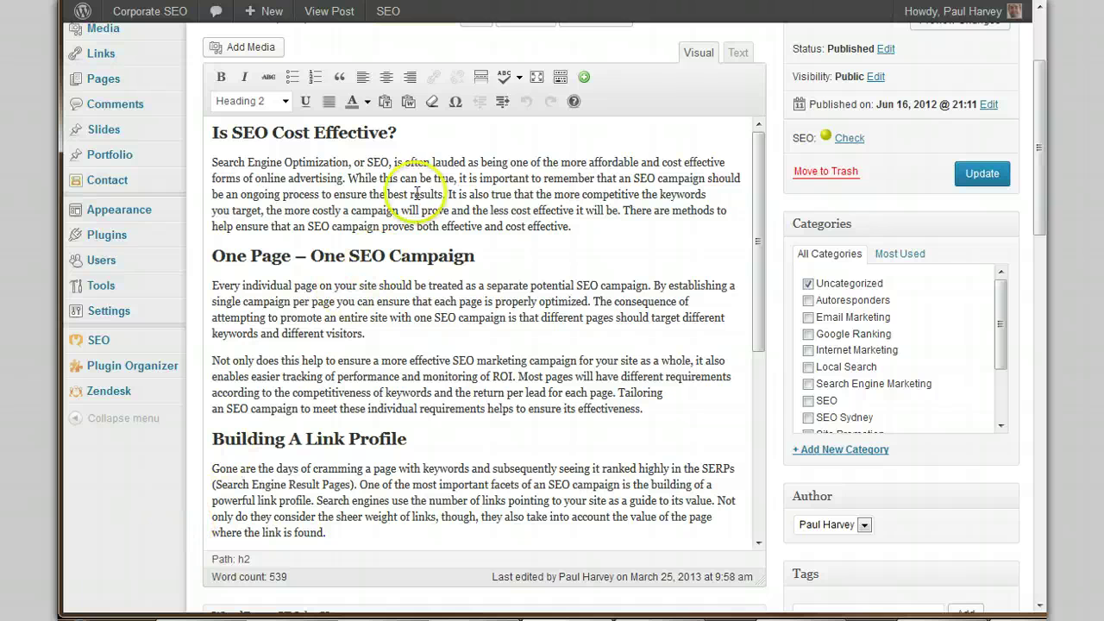
left_click(426, 160)
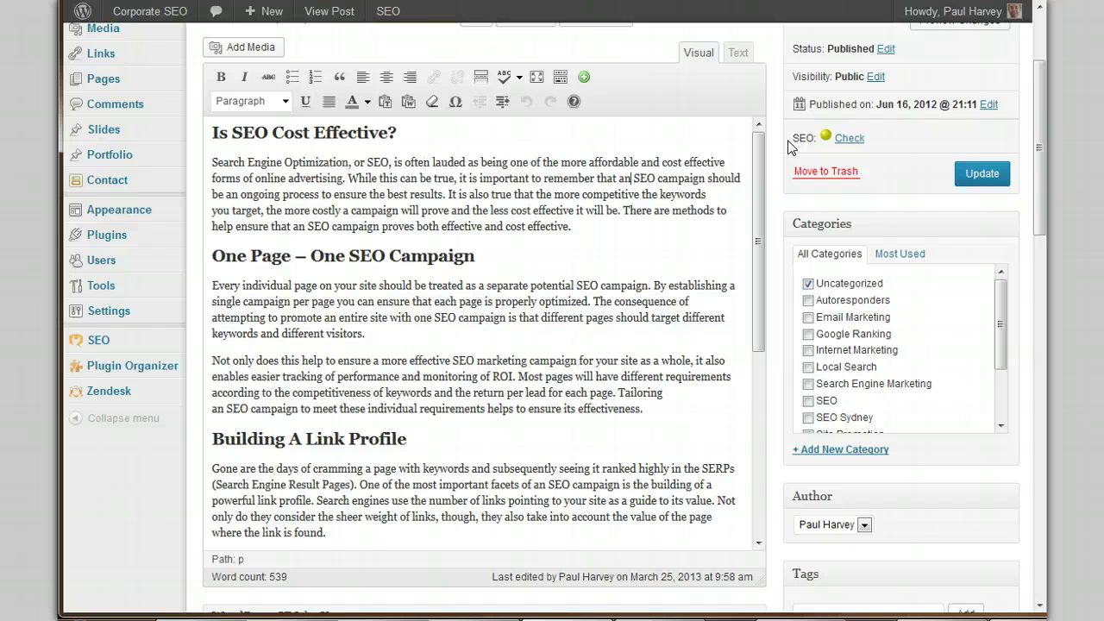
key("BackSpace")
type("Cost Effe")
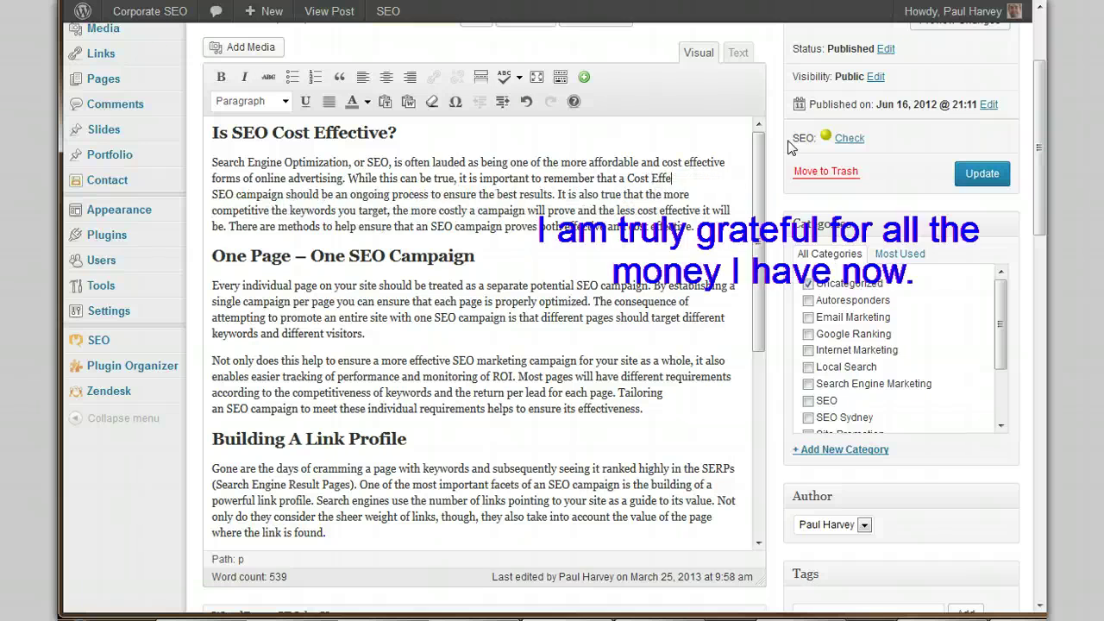
type("c")
key("ctrl+shift+Left")
type("cost e")
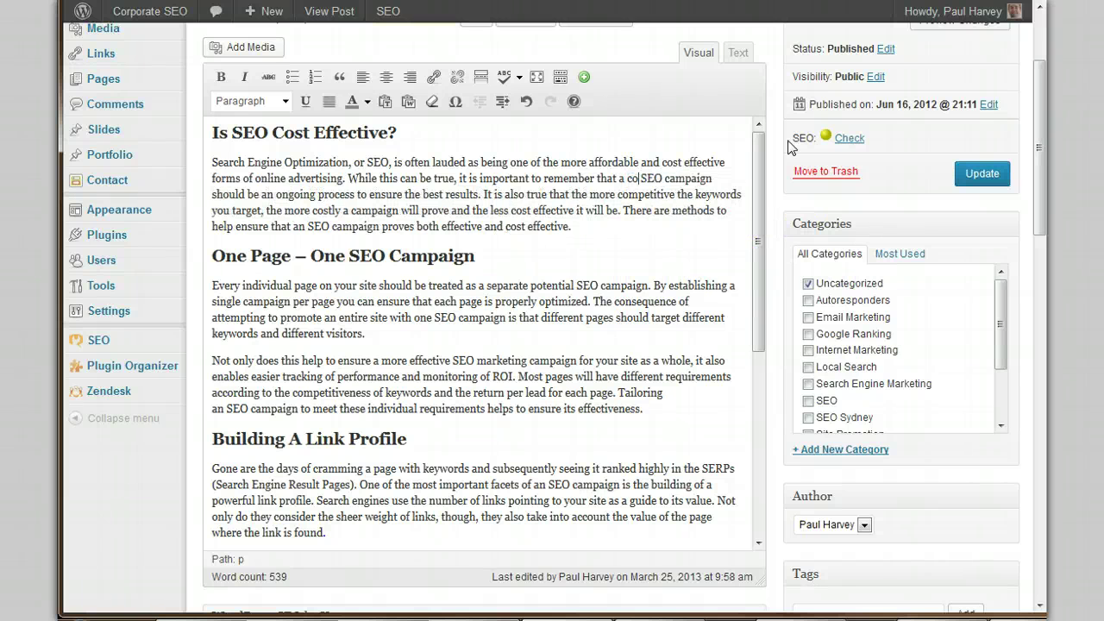
type("ffective")
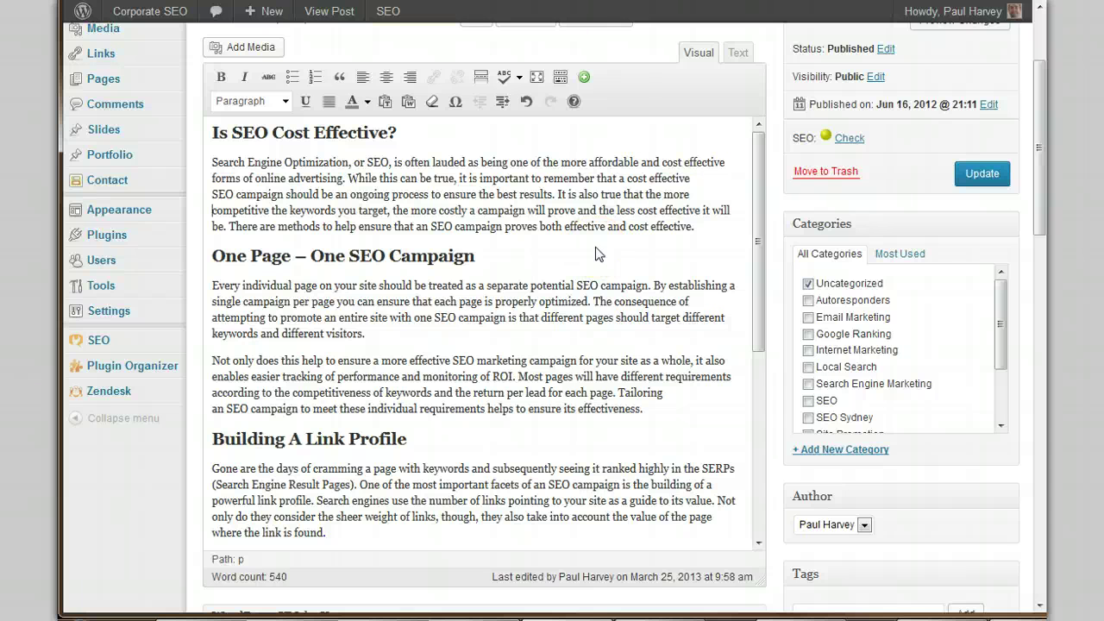
- In the first paragraph under "Ongoing SEO Work", reword "an SEO campaign" to "a cost effective SEO campaign"
scroll(600, 253, "down", 6)
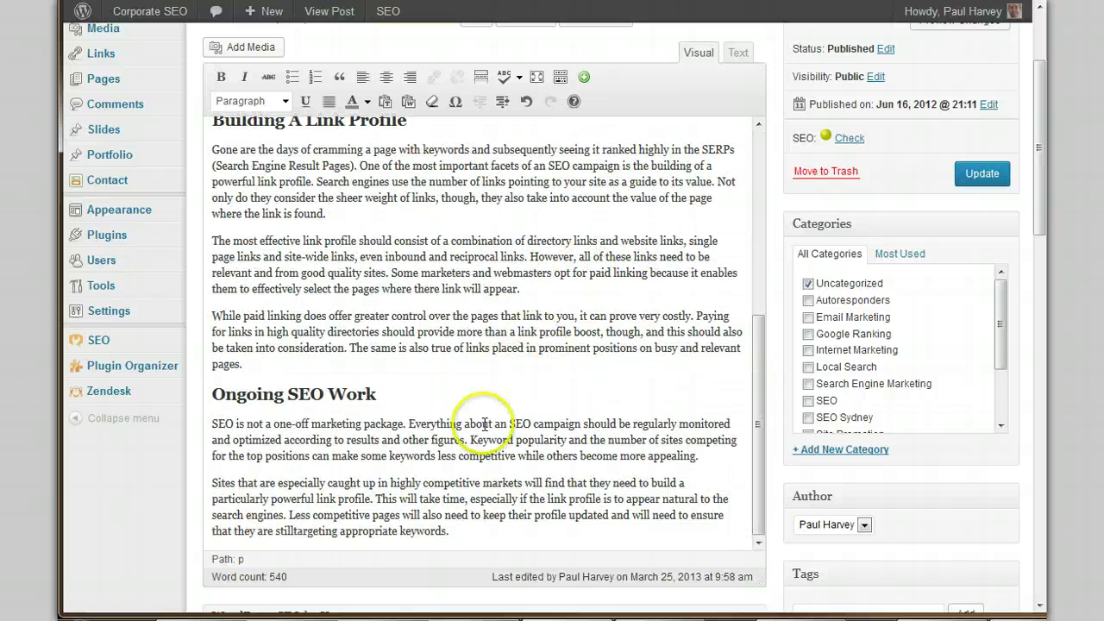
left_click(505, 422)
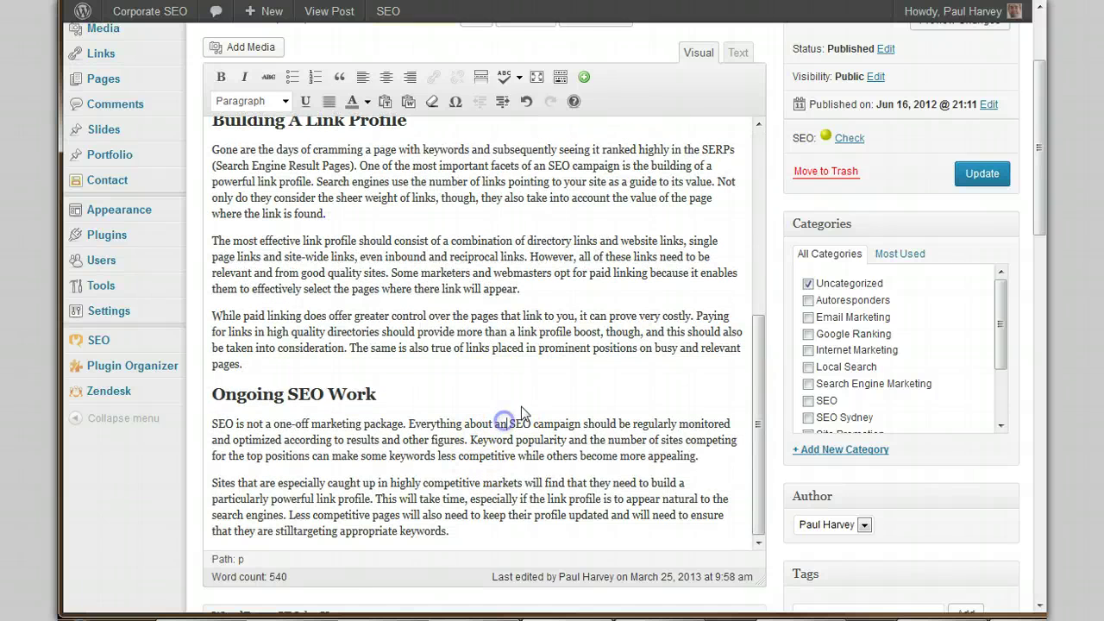
key("BackSpace")
type("cost effec")
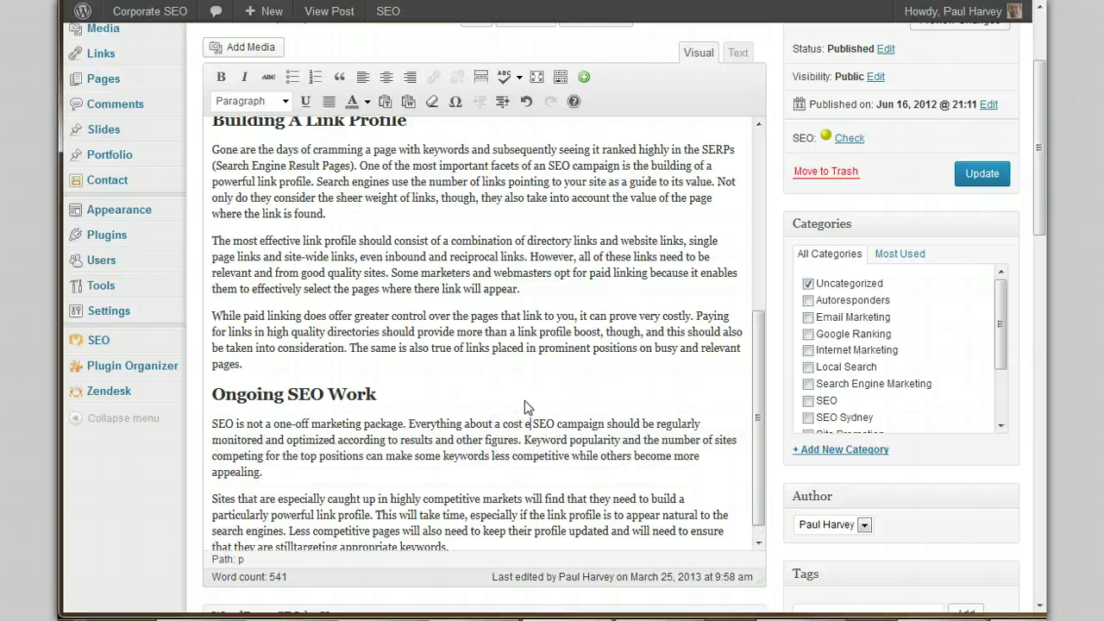
type("tive")
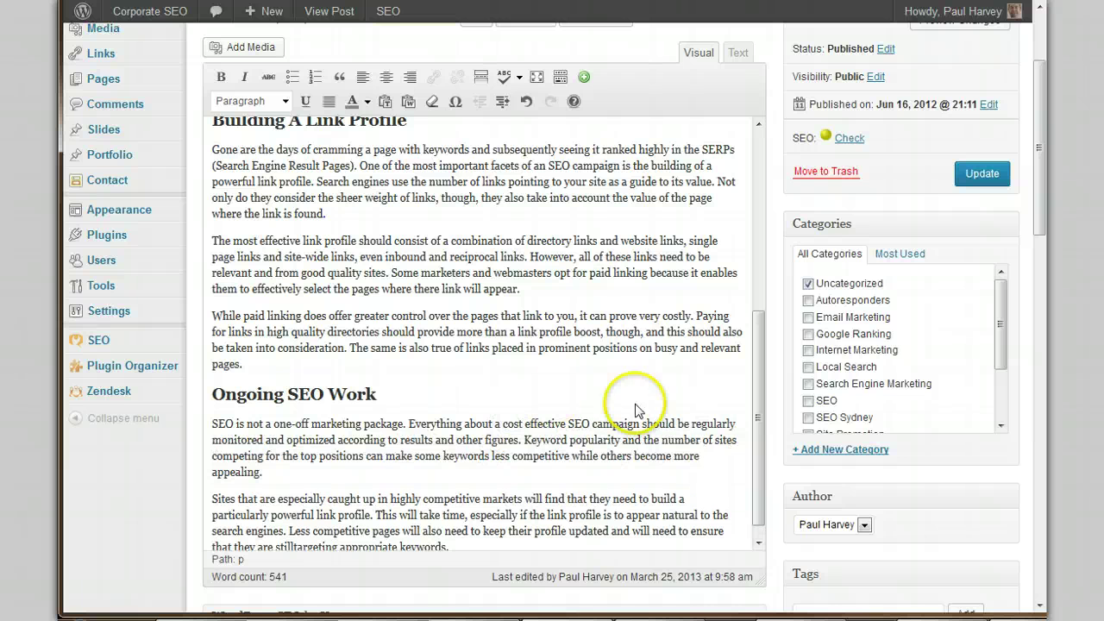
- Check the content and meta description entries in the list of places where the focus keyword was found
scroll(780, 438, "down", 5)
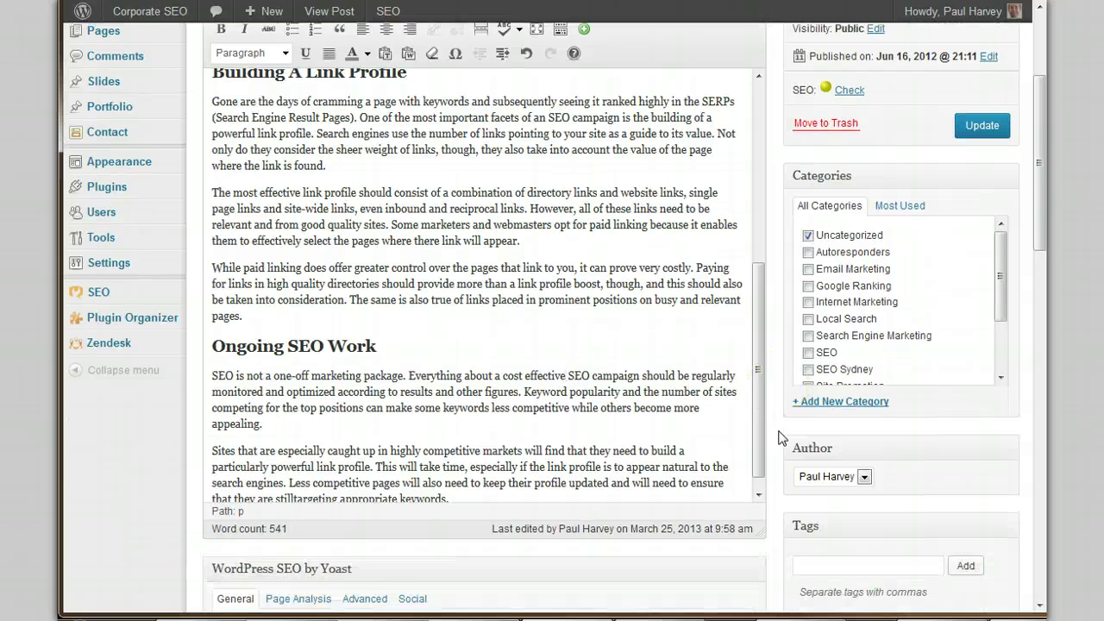
scroll(781, 438, "down", 1)
scroll(780, 438, "up", 1)
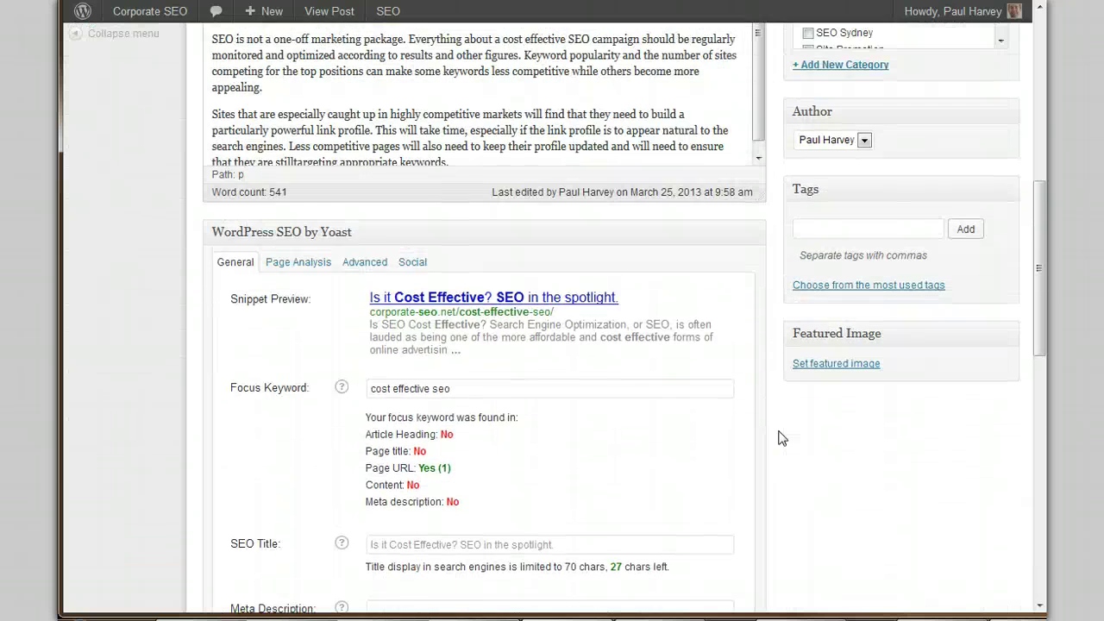
scroll(780, 438, "down", 3)
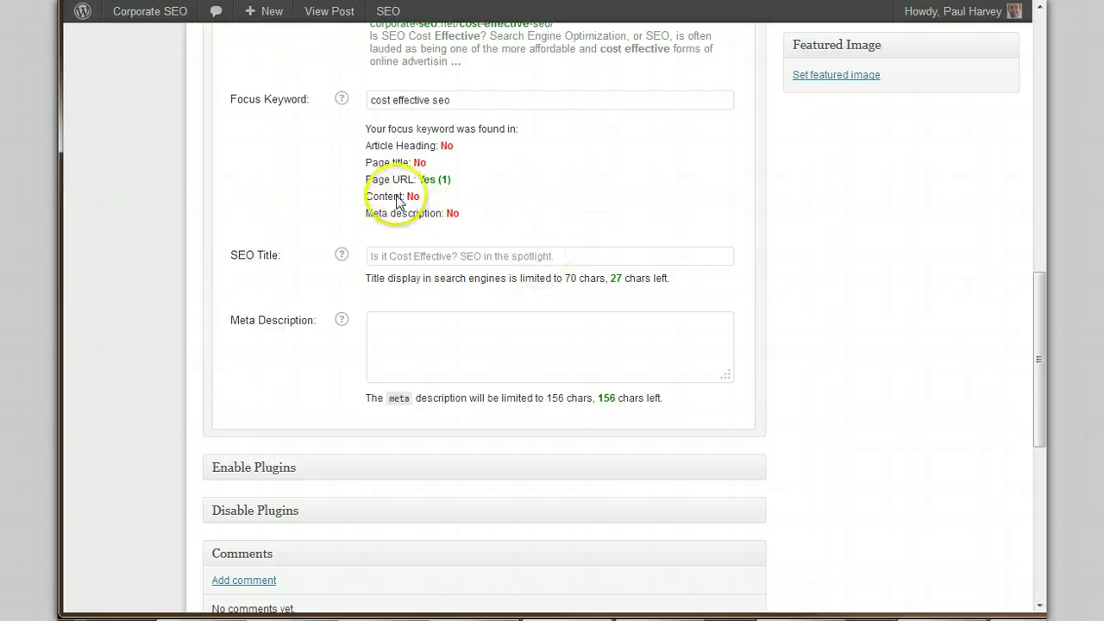
left_click_drag(394, 197, 420, 197)
left_click(458, 216)
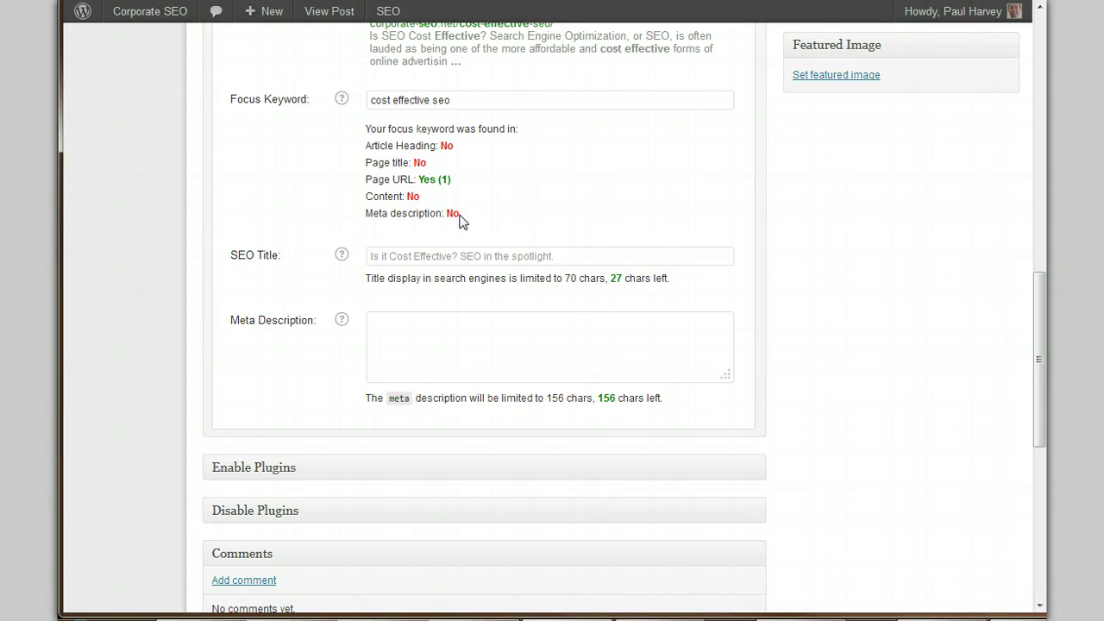
- Set the SEO title to "Cost Effective SEO - is it worth your money?"
left_click(252, 207)
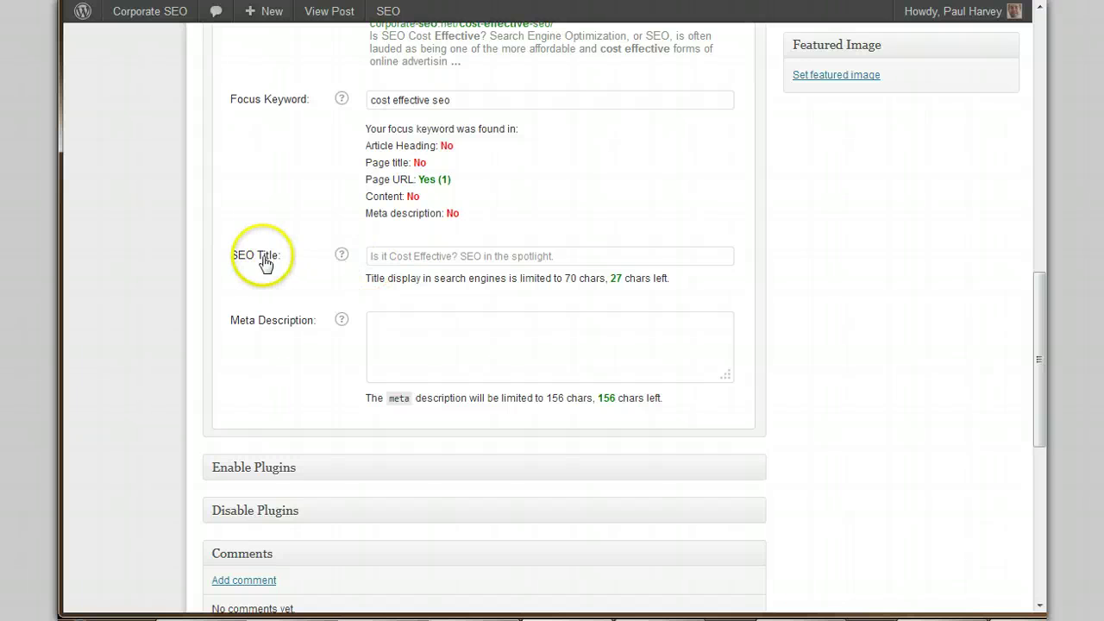
left_click(409, 256)
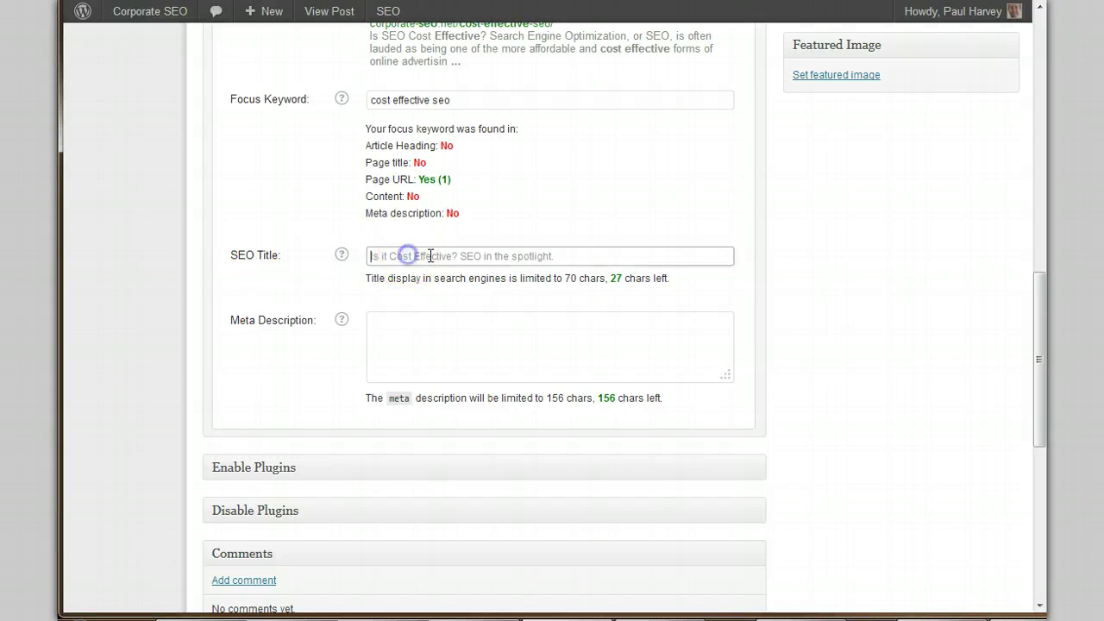
type("Cost E")
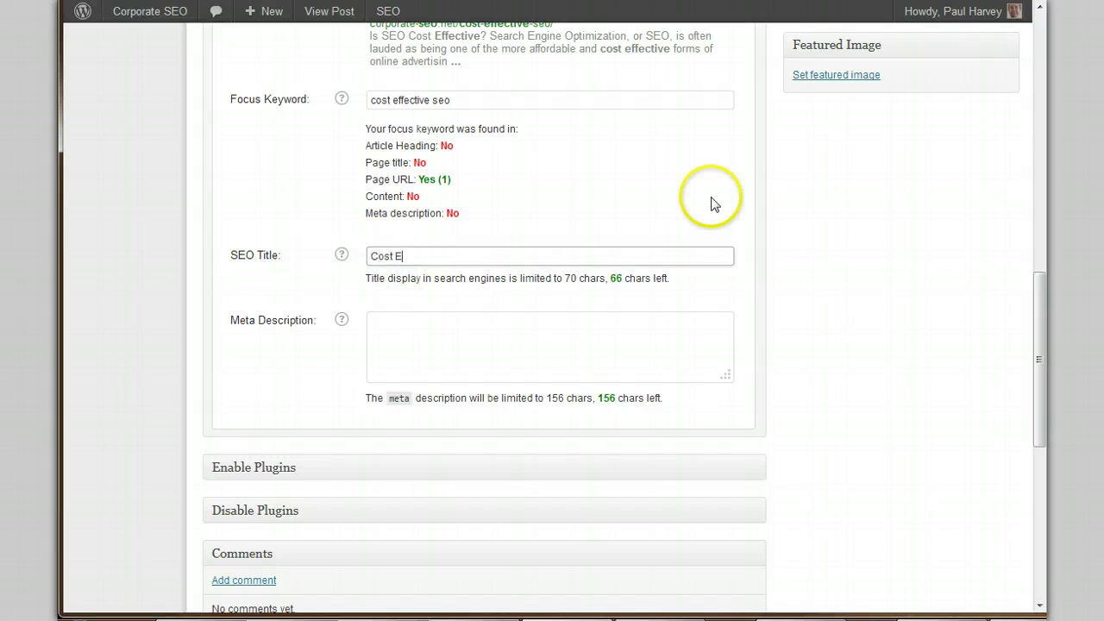
type("ffective SEO")
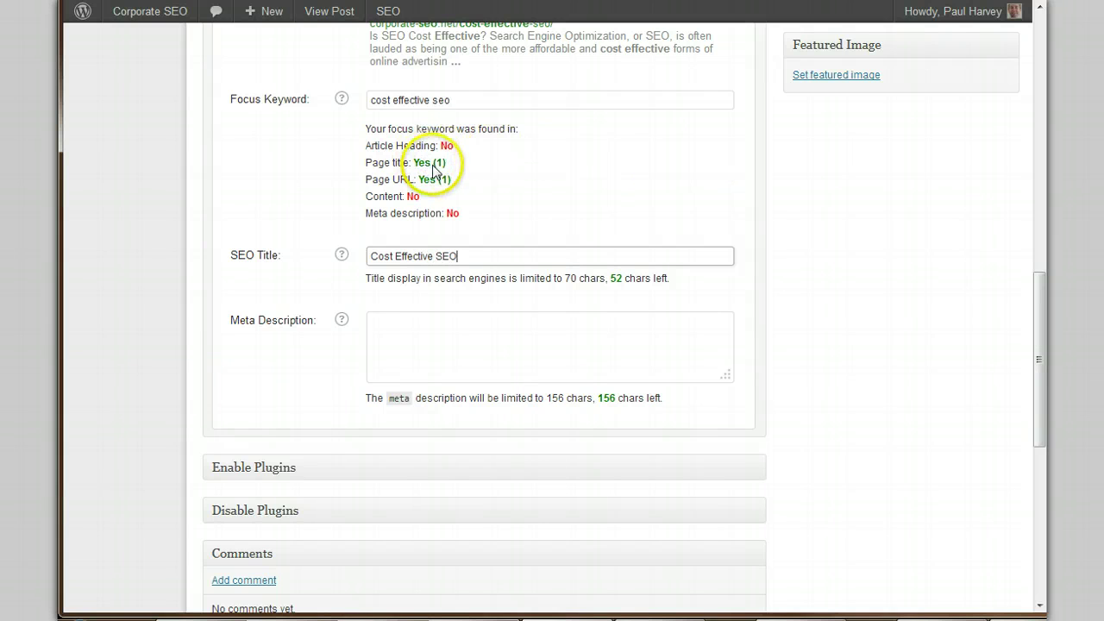
left_click(477, 328)
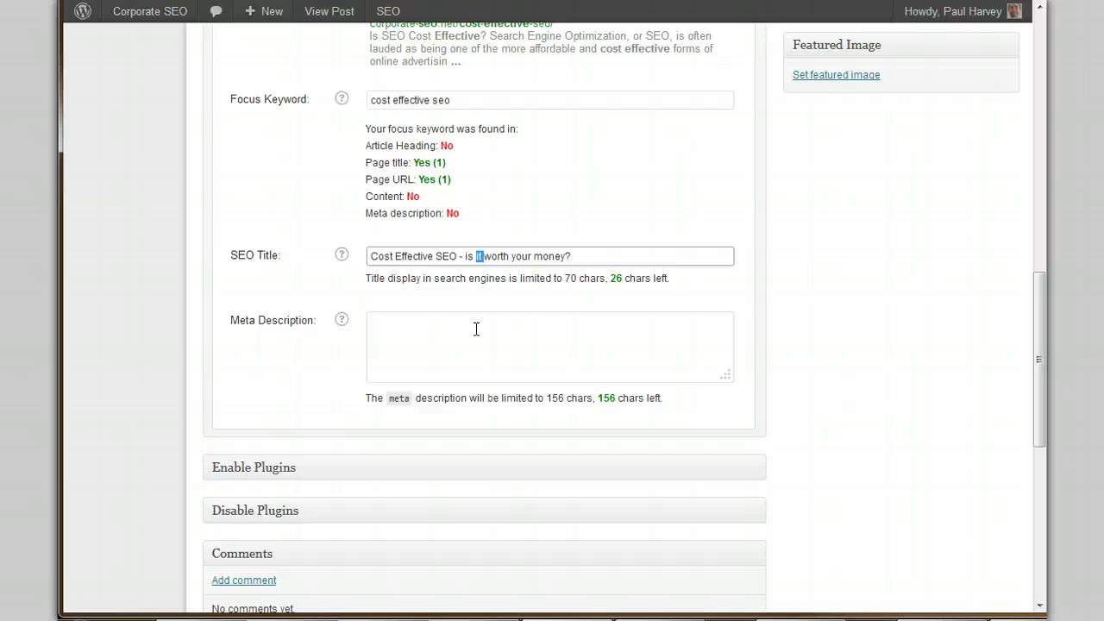
- Replace "it" in the SEO title with "Search Engine Optimisation"
type("Searc")
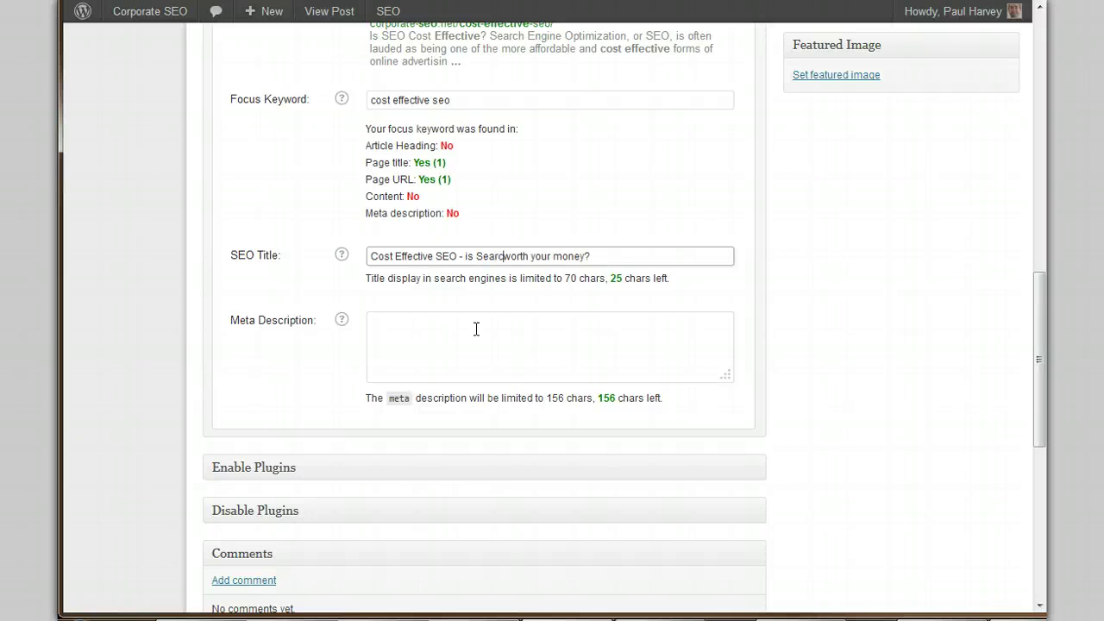
type("h engine")
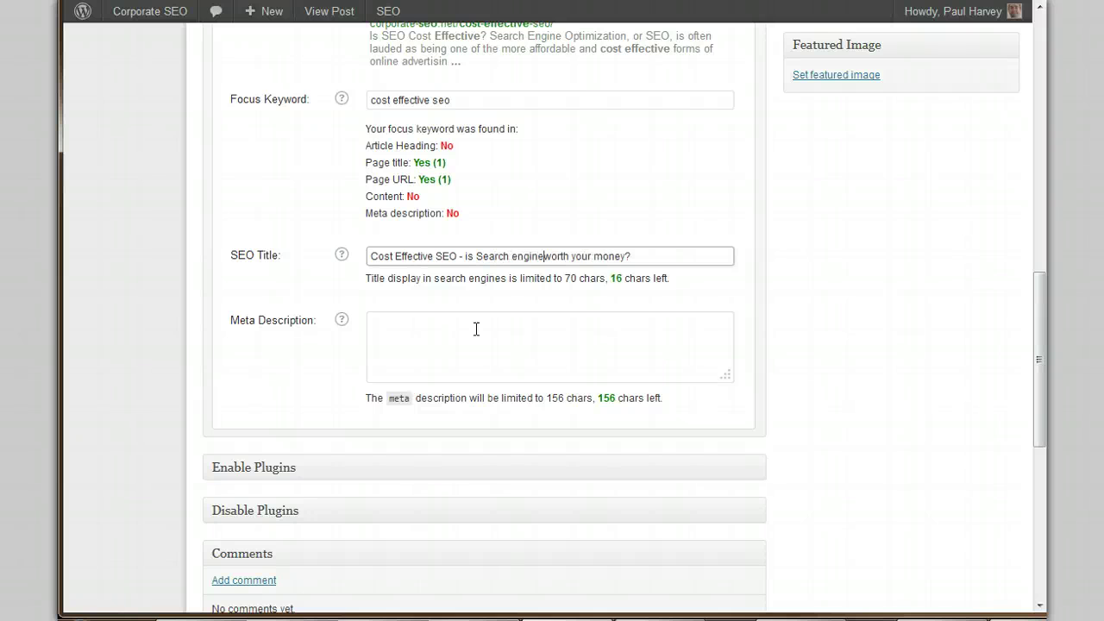
key("ctrl+Left")
key("Delete")
type("E")
key("ctrl+Right")
type("Optimis")
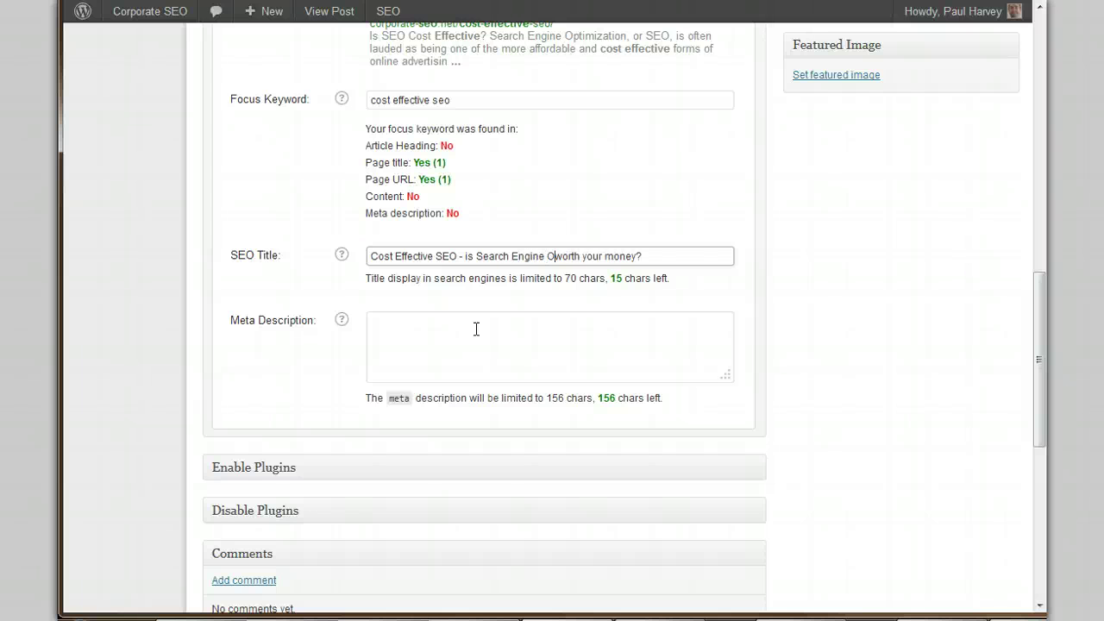
type("ation")
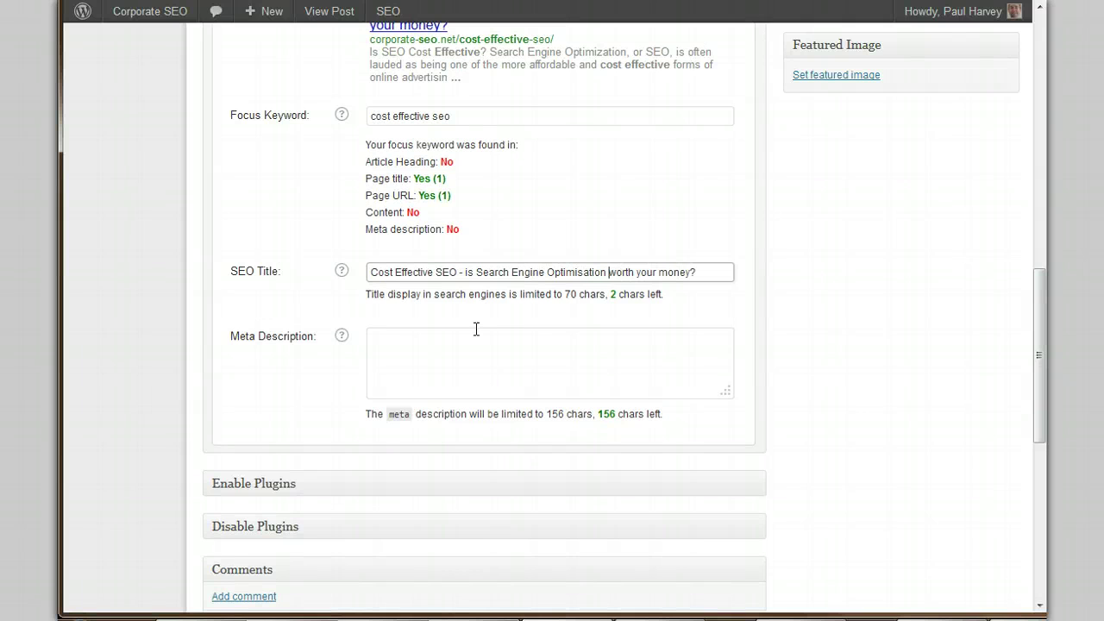
left_click_drag(476, 272, 605, 271)
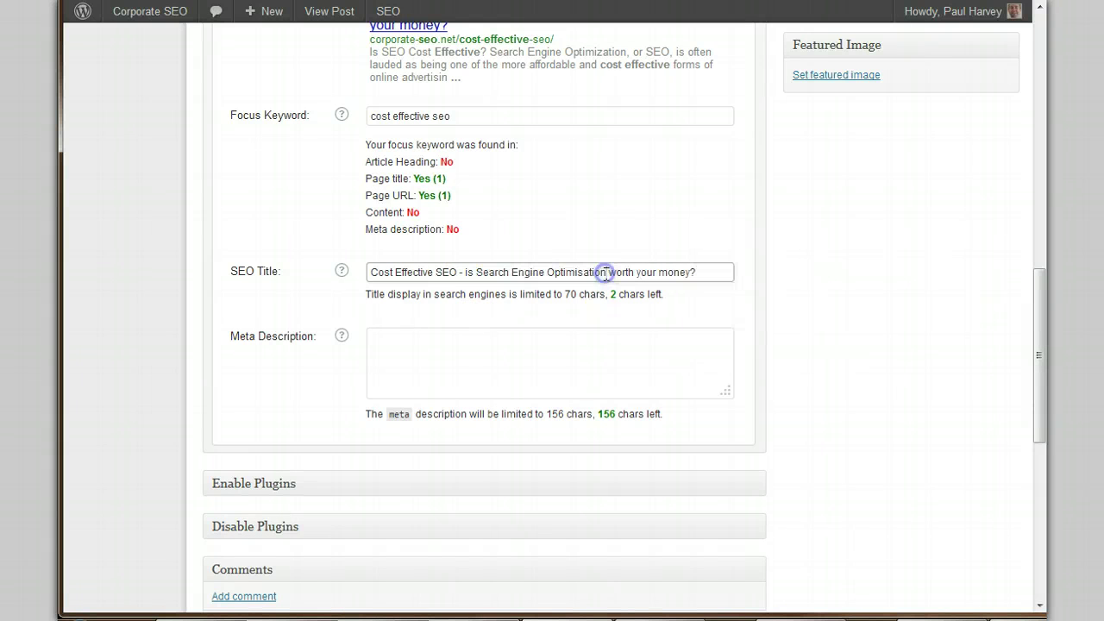
- Enter meta description "What makes for cost effective SEO? There's a fine balance between your budget, your timeline, and how much your competitors are already investing in SEO."
left_click(417, 365)
scroll(907, 278, "down", 1)
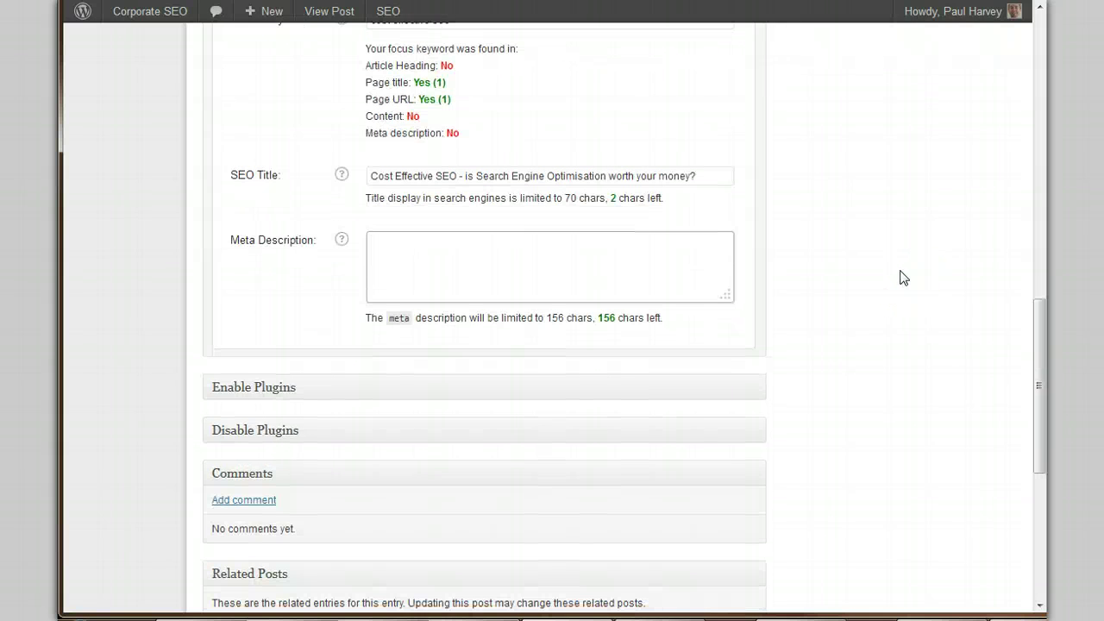
scroll(903, 277, "up", 2)
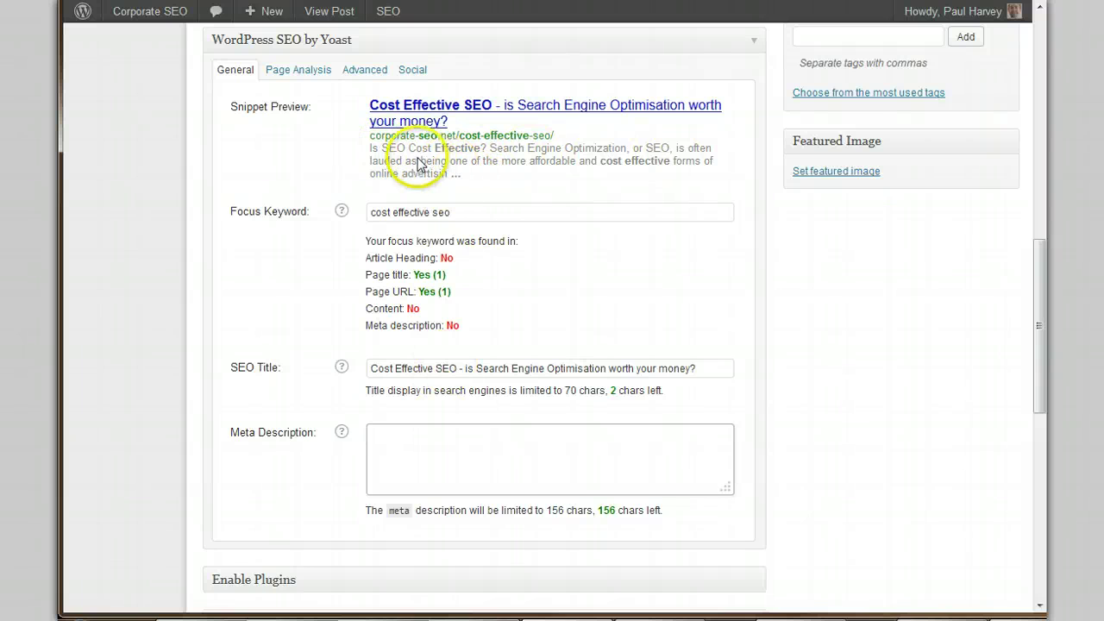
left_click(515, 458)
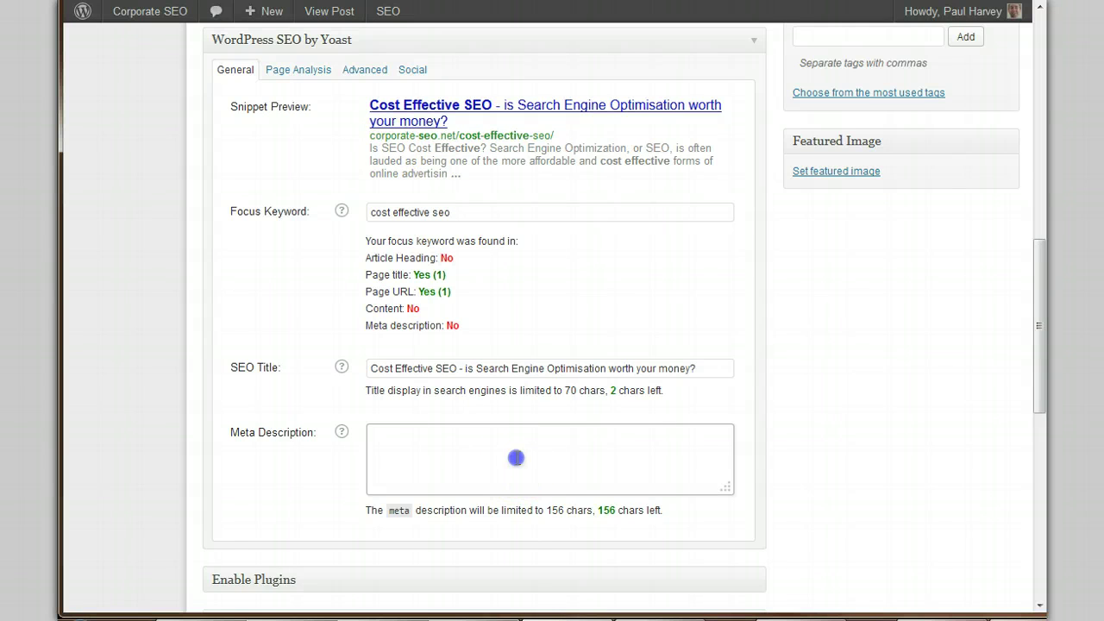
type("Wh")
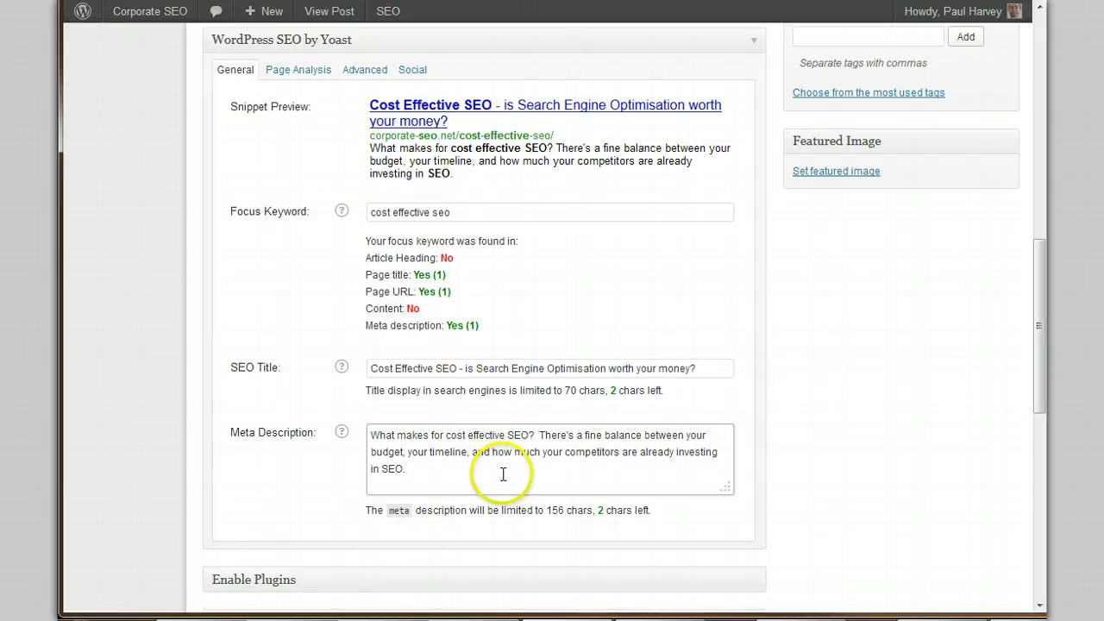
left_click_drag(456, 436, 525, 441)
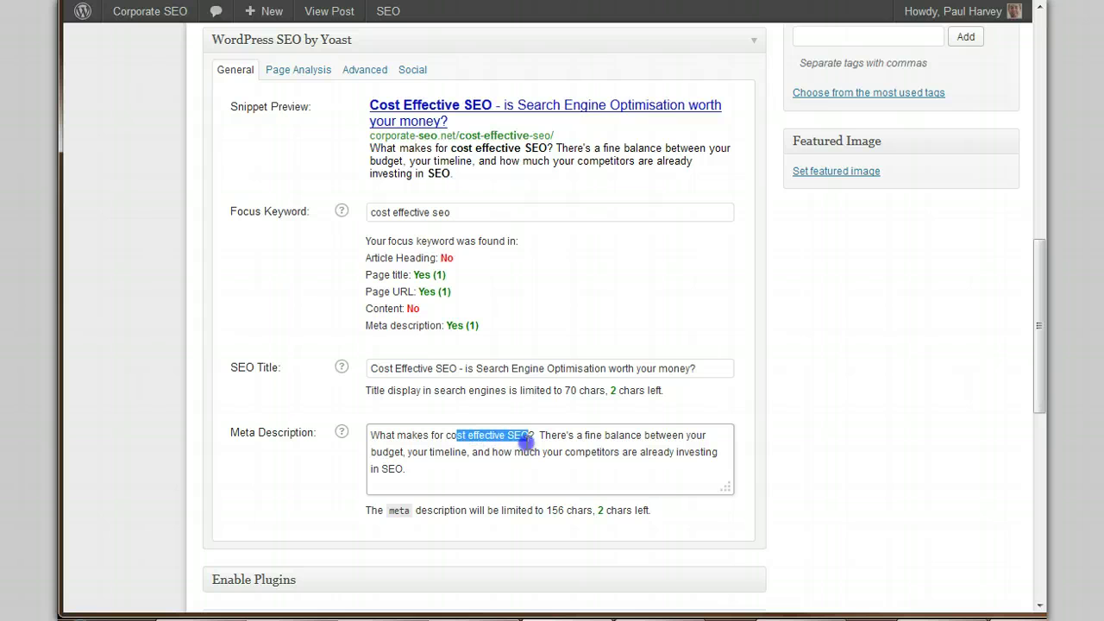
left_click(526, 435)
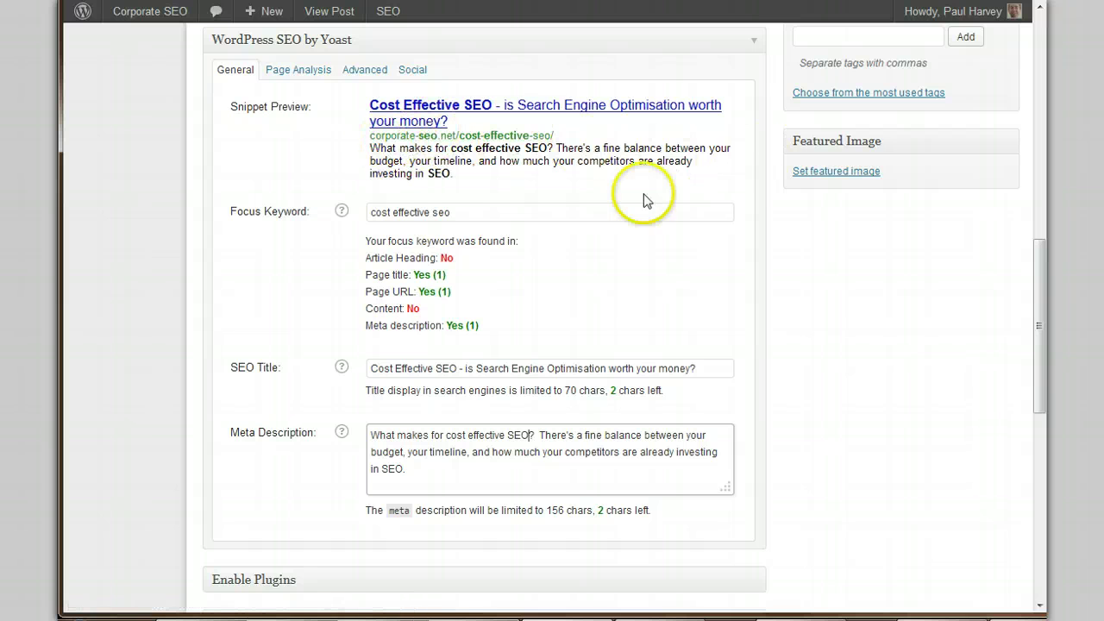
left_click_drag(364, 103, 474, 177)
left_click(474, 176)
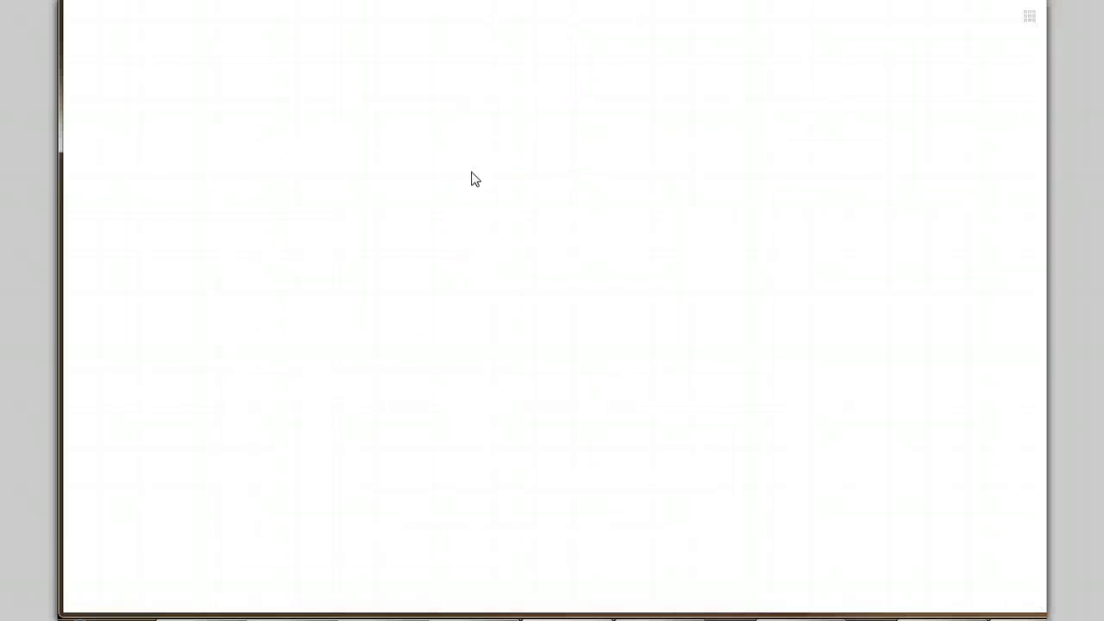
- Search Google for "cost effective seo" and examine the titles, URLs and descriptions of the listed results
type("cost effective")
key("Return")
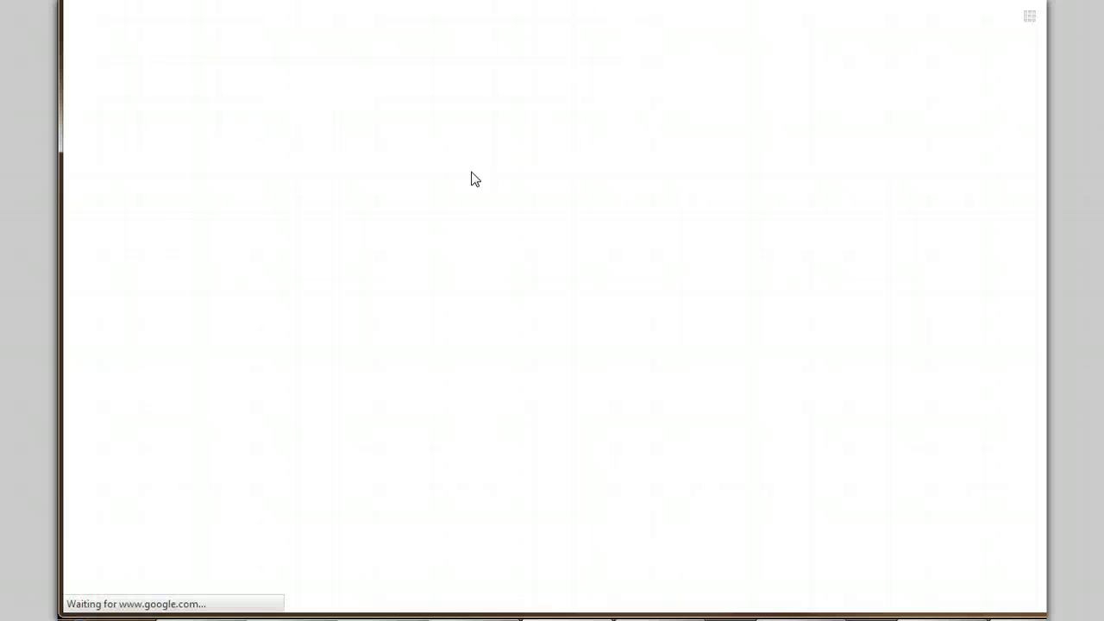
left_click(276, 54)
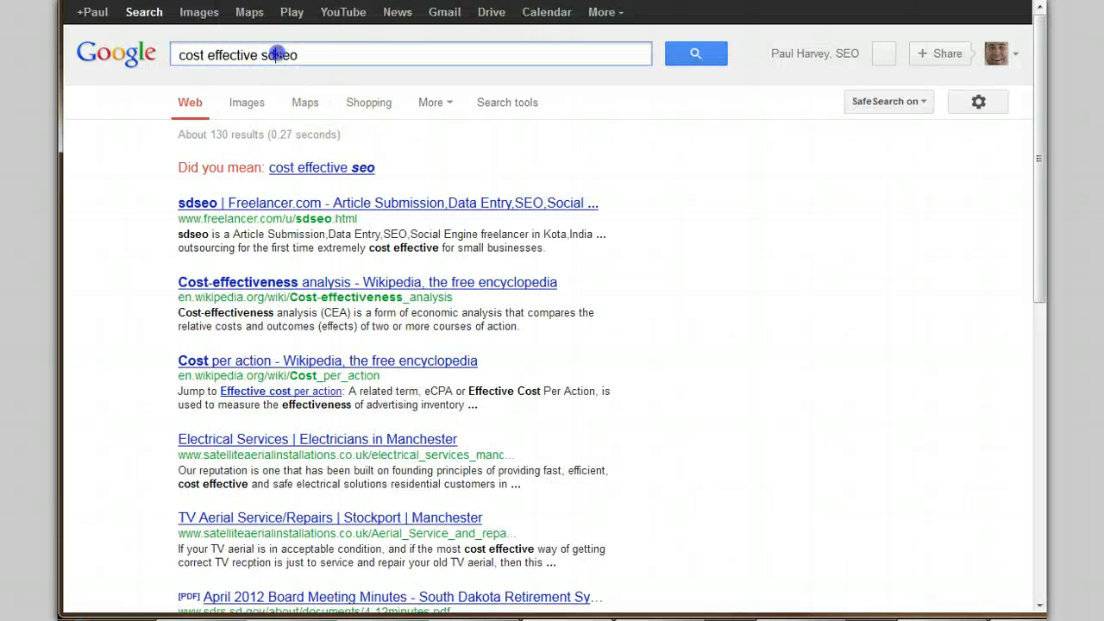
key("BackSpace")
key("Return")
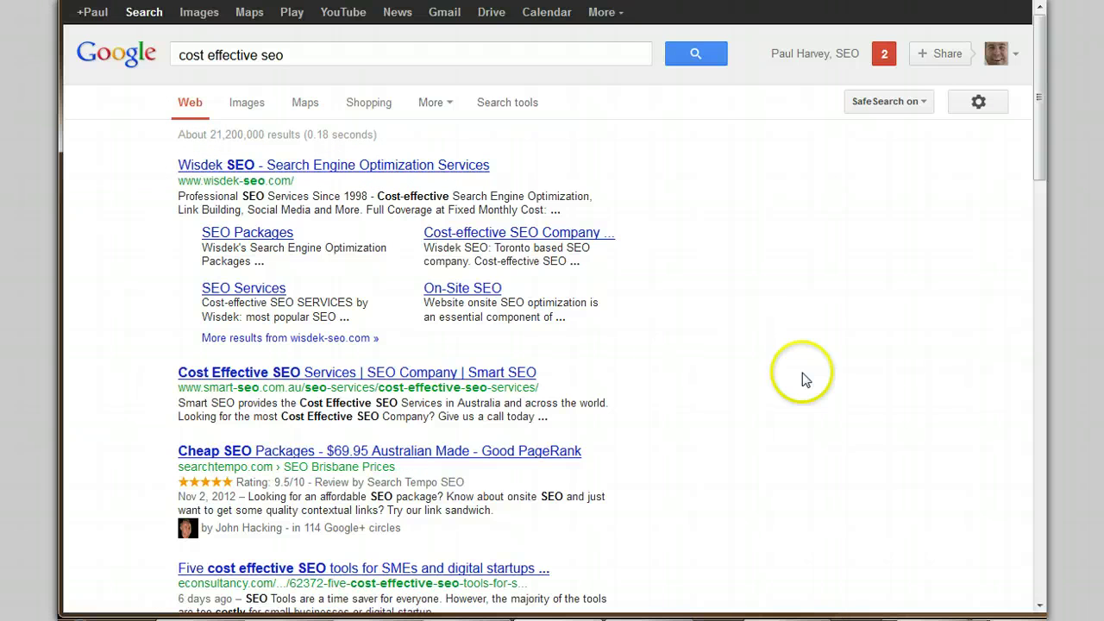
scroll(795, 377, "down", 1)
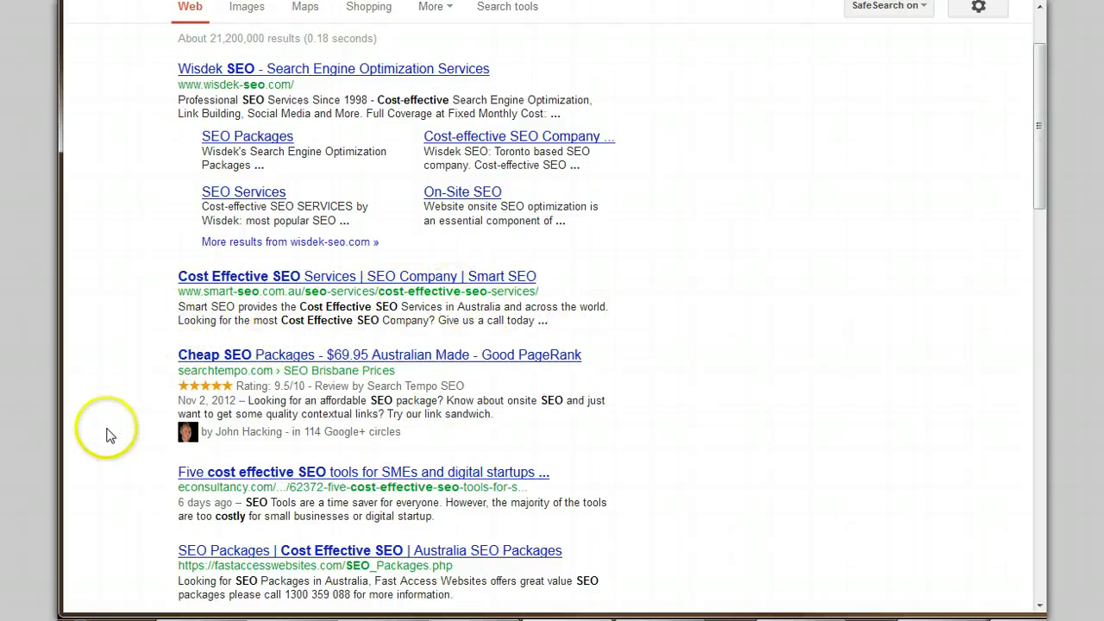
scroll(107, 436, "down", 1)
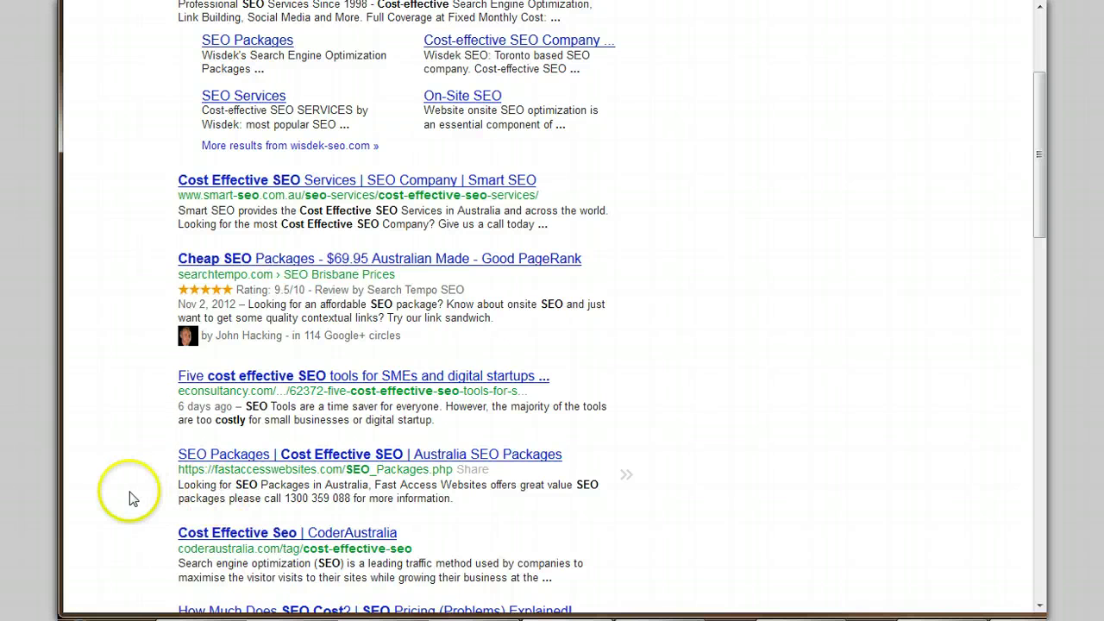
scroll(129, 496, "up", 3)
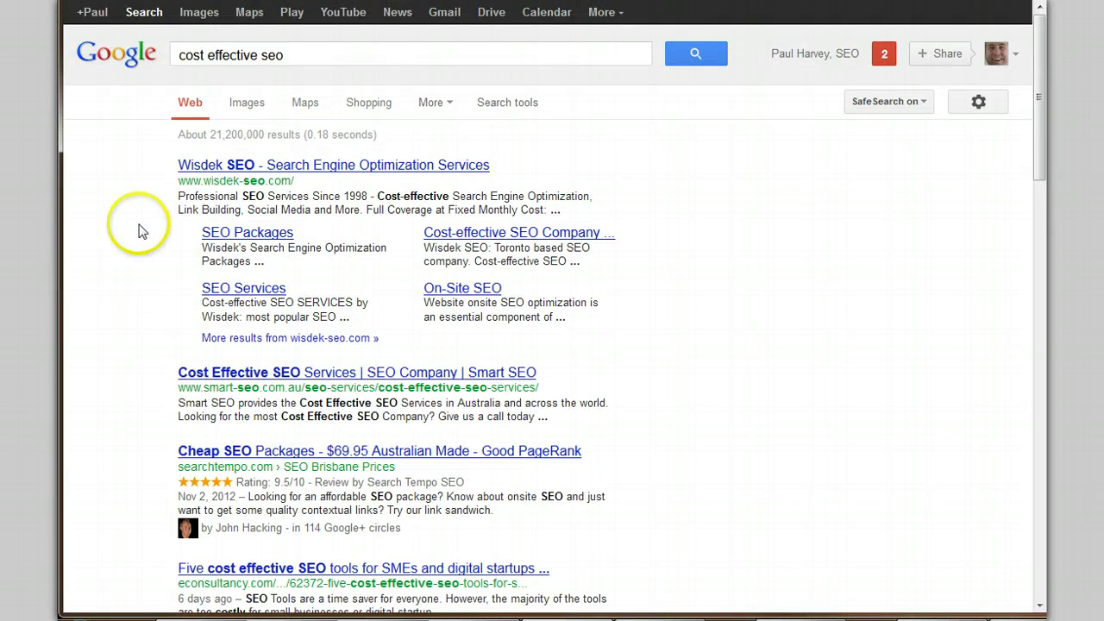
scroll(127, 436, "down", 3)
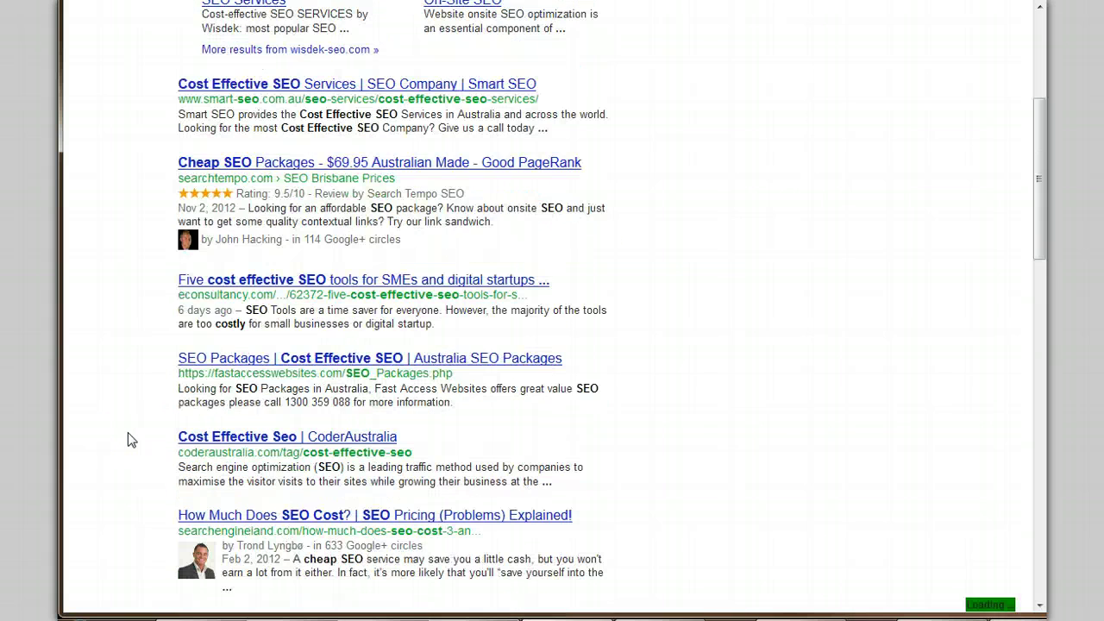
scroll(128, 440, "down", 1)
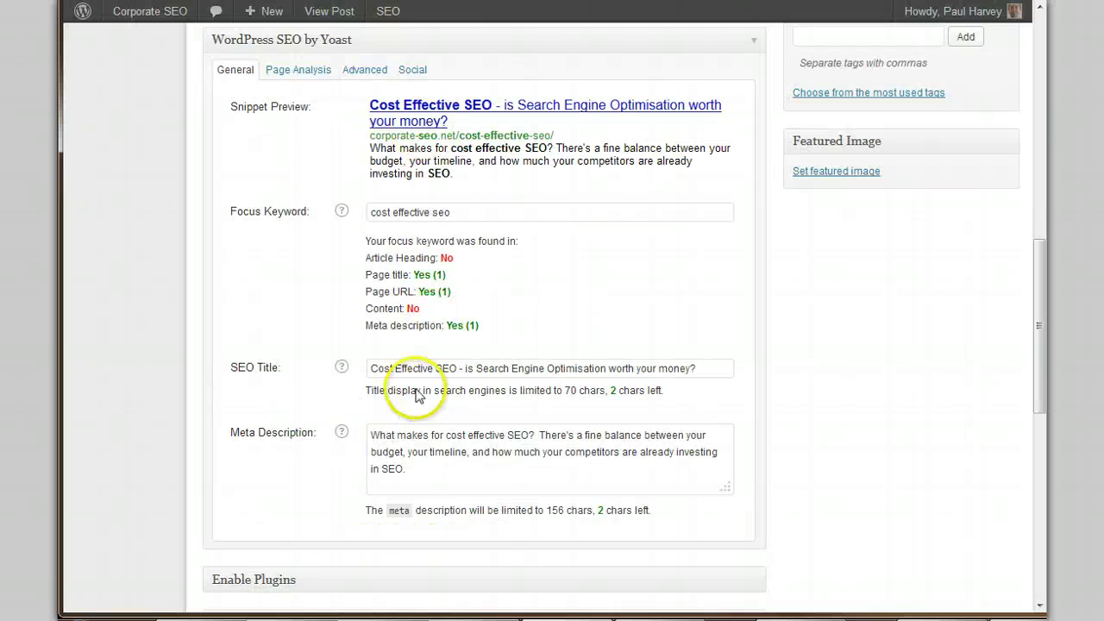
- Return to the WordPress post editor and update the post with the new SEO title and meta description
left_click(466, 480)
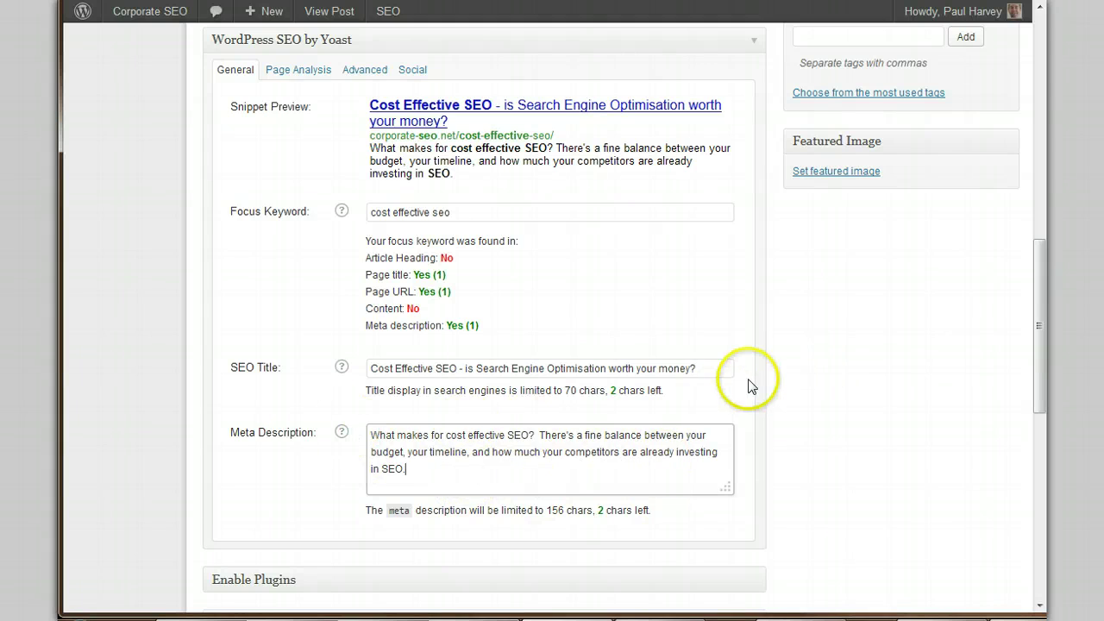
scroll(769, 432, "up", 5)
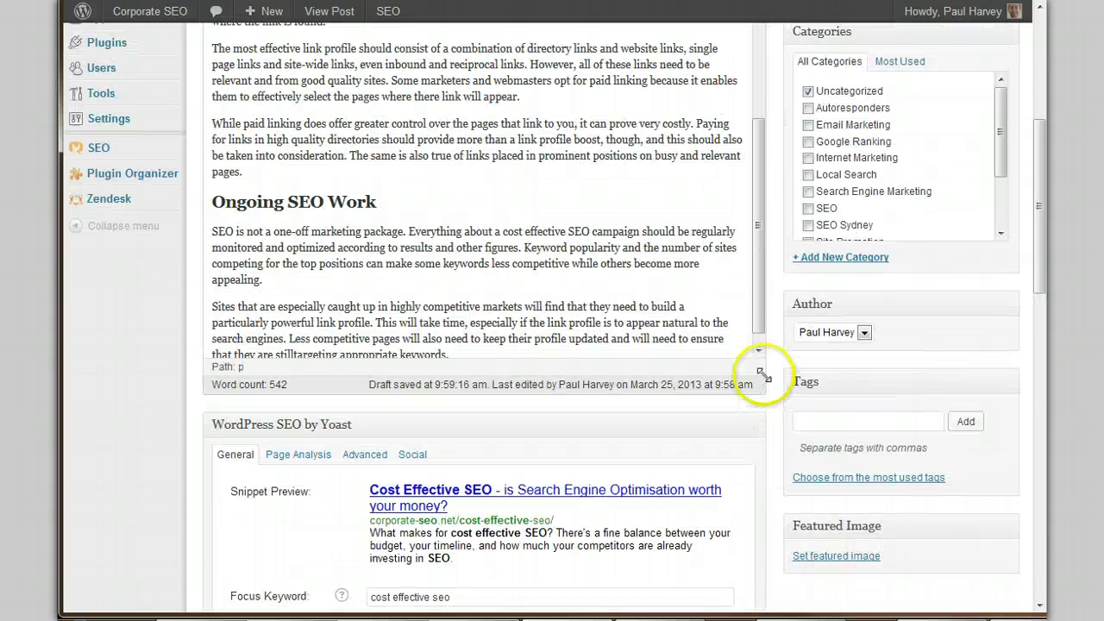
scroll(775, 281, "up", 4)
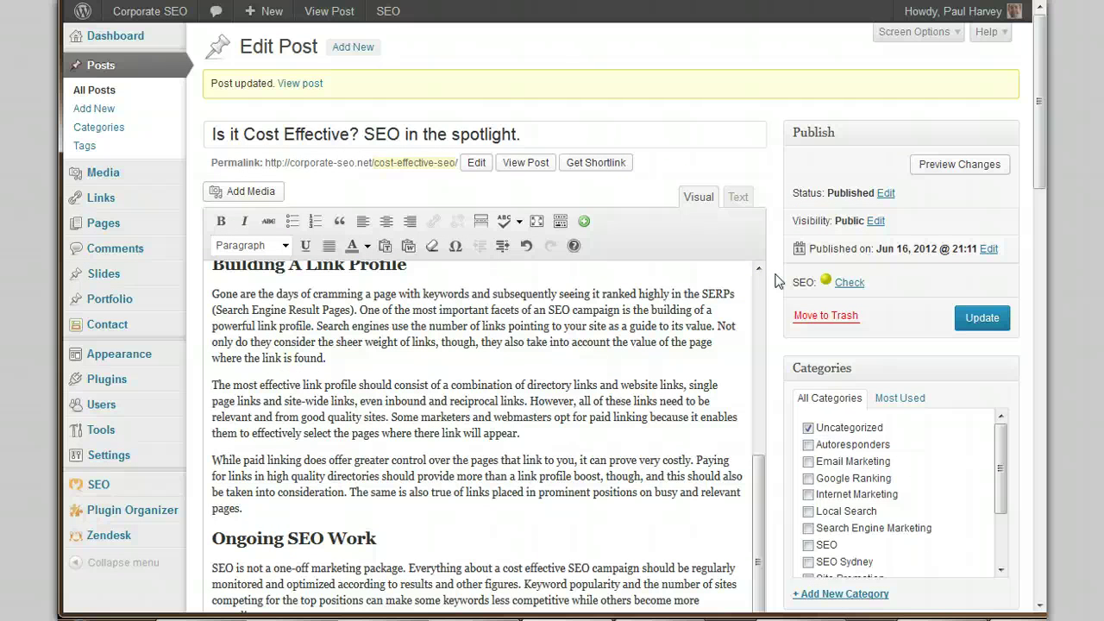
left_click(982, 318)
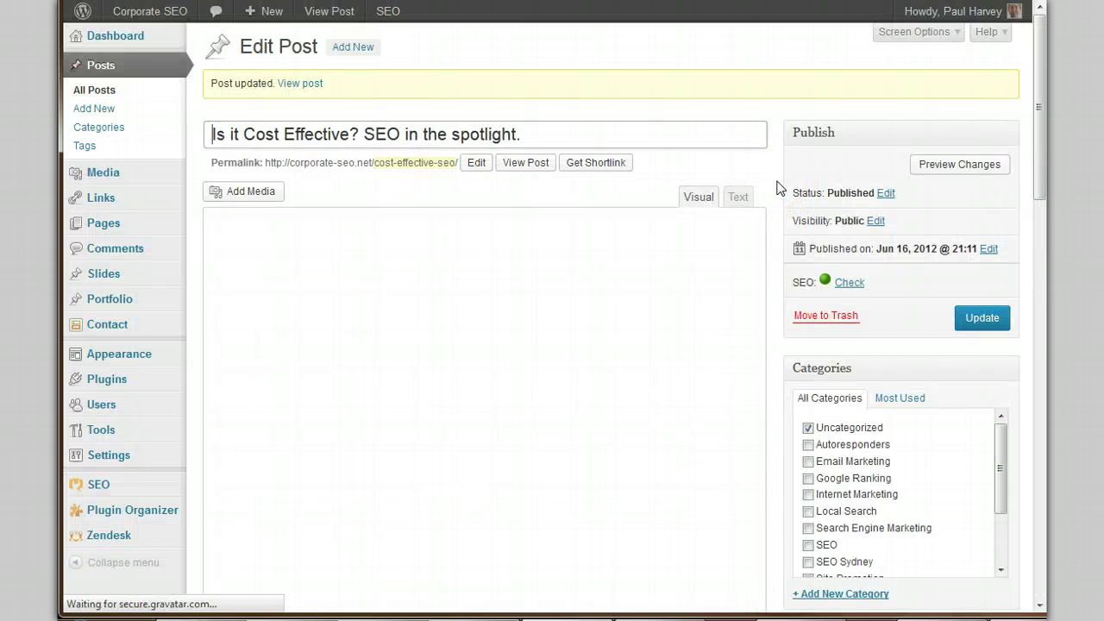
- Check the content entry of the focus keyword list and look for the keyword in the post's "Ongoing SEO Work" section
scroll(779, 188, "down", 10)
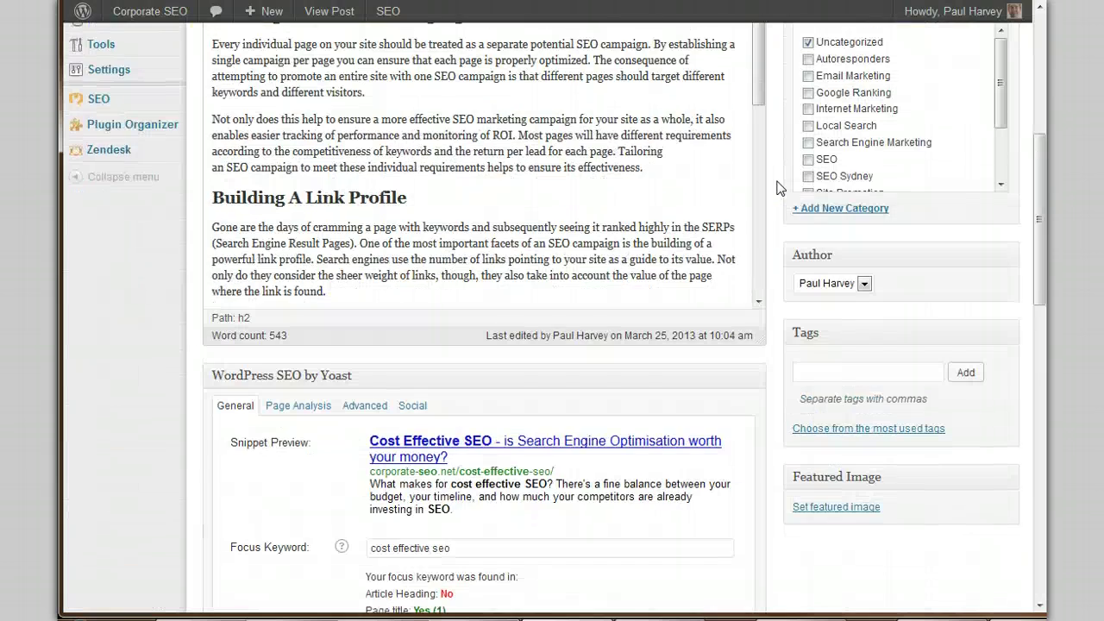
scroll(778, 188, "down", 2)
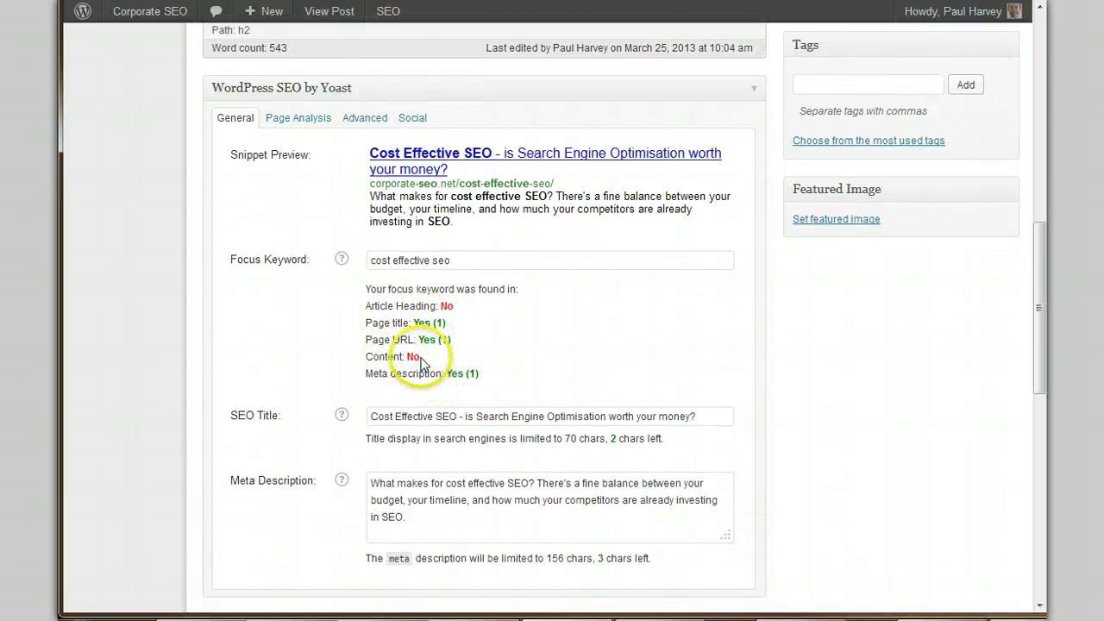
scroll(177, 457, "up", 5)
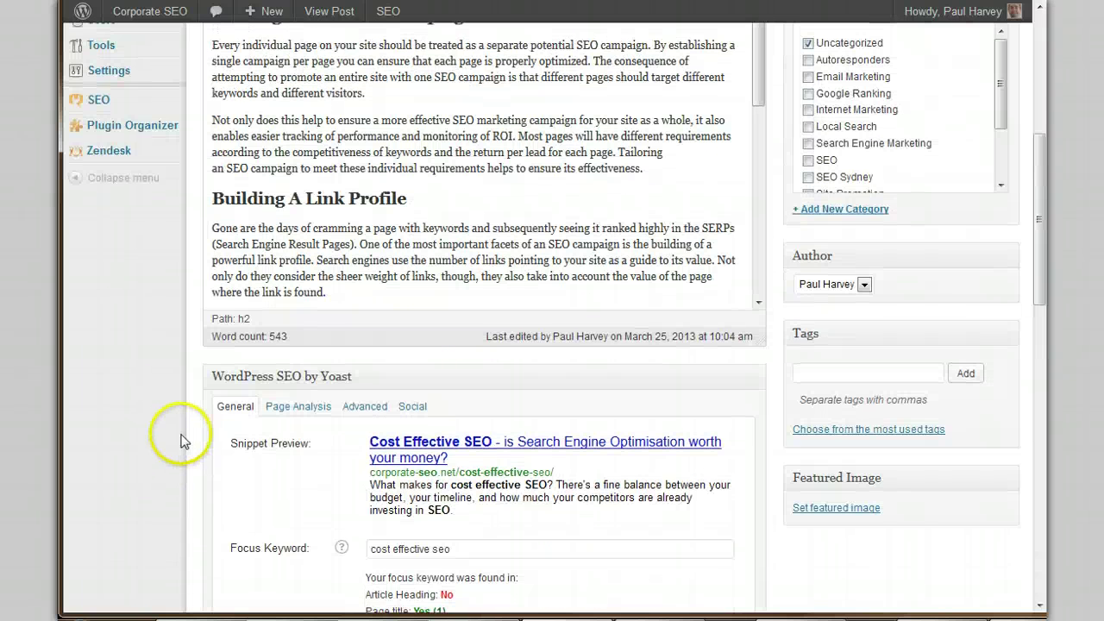
left_click(556, 237)
scroll(552, 239, "down", 5)
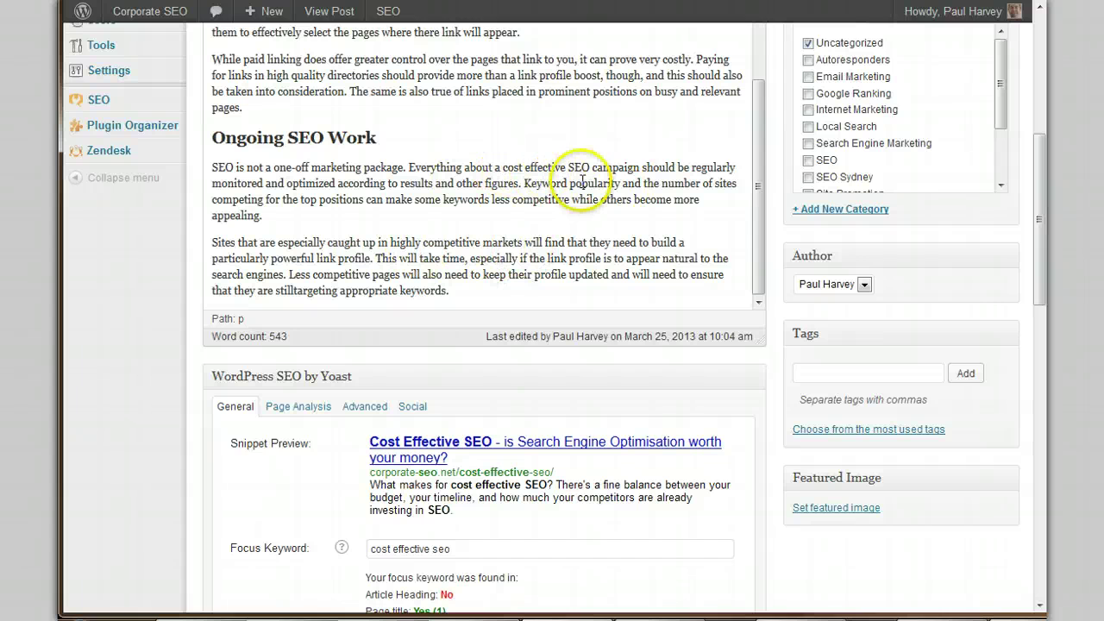
- Open the page analysis of the post and examine its SEO findings
left_click(314, 412)
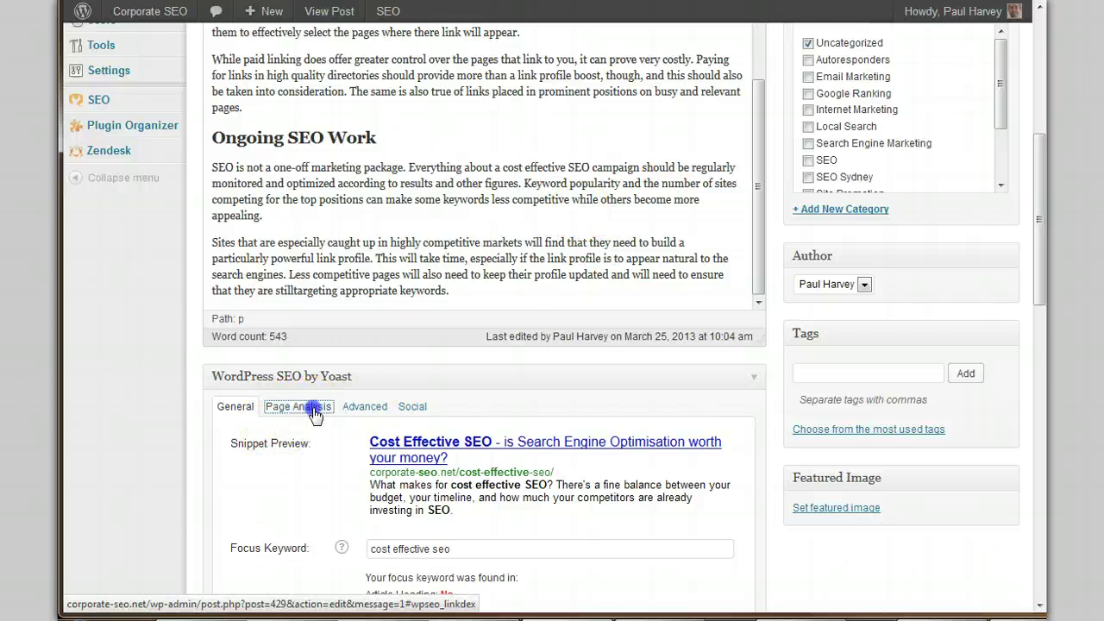
scroll(177, 436, "down", 3)
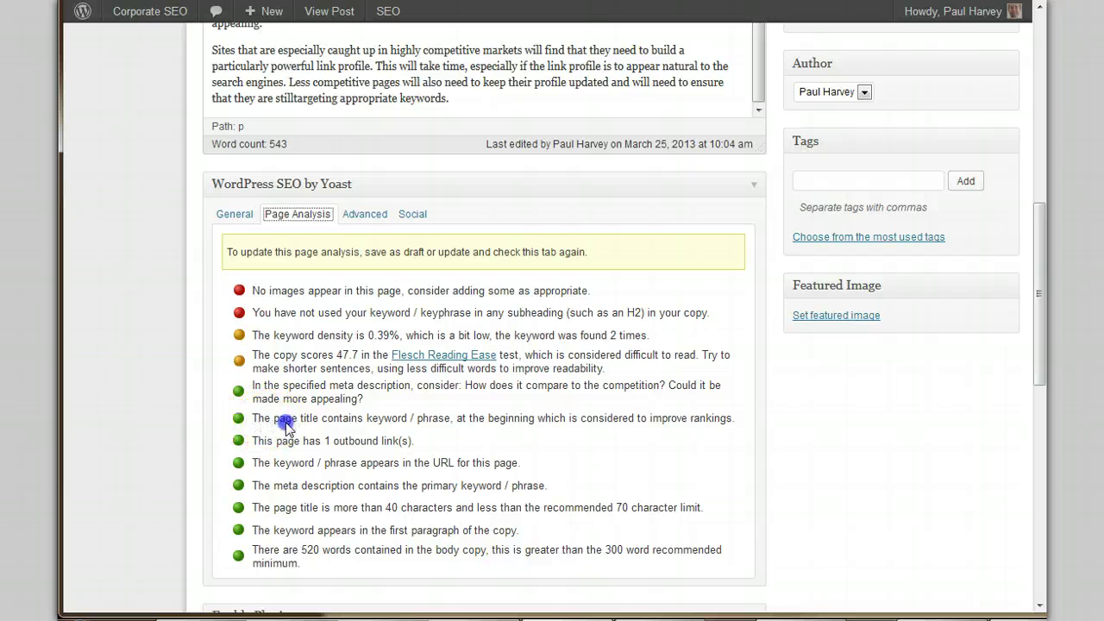
- Examine the page analysis findings on the page title, meta description, body word count and subheadings
left_click_drag(284, 419, 403, 423)
left_click(416, 423)
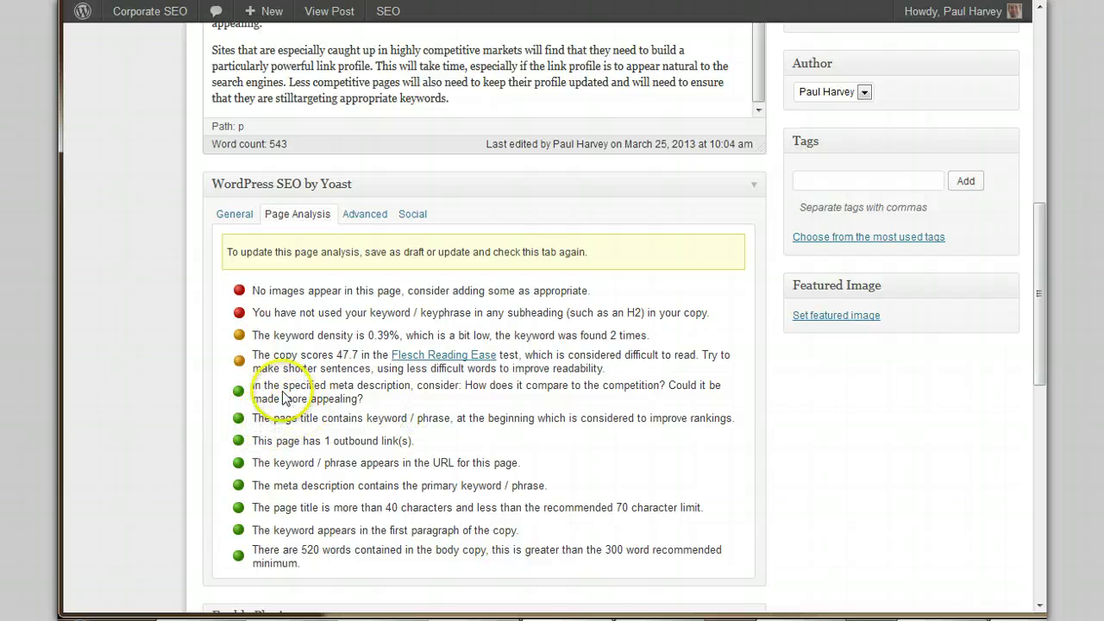
left_click_drag(282, 389, 417, 392)
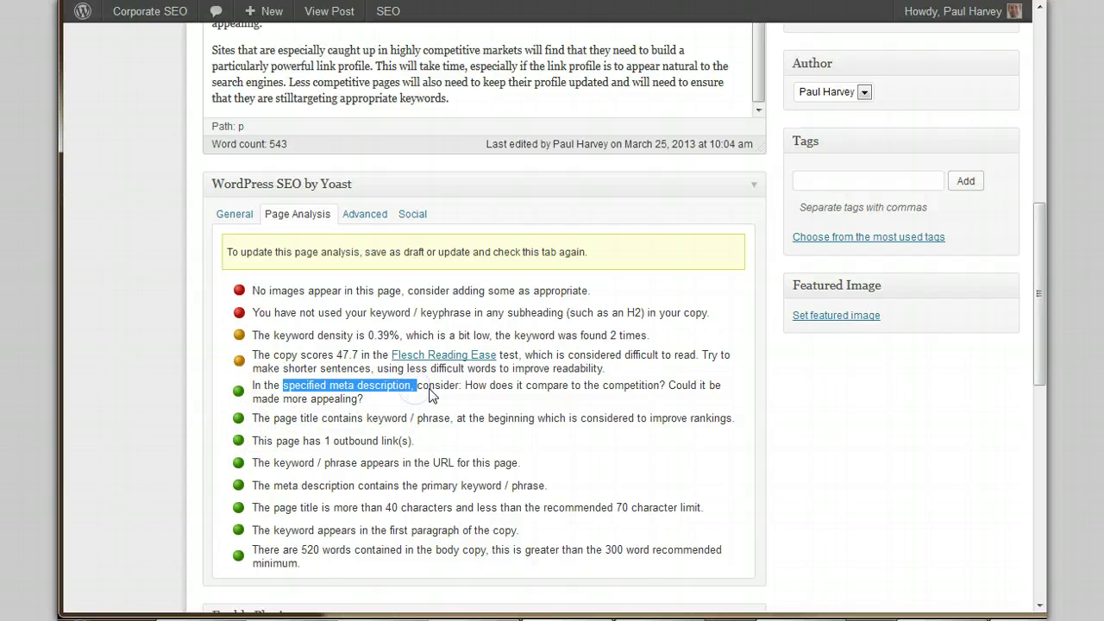
left_click(446, 394)
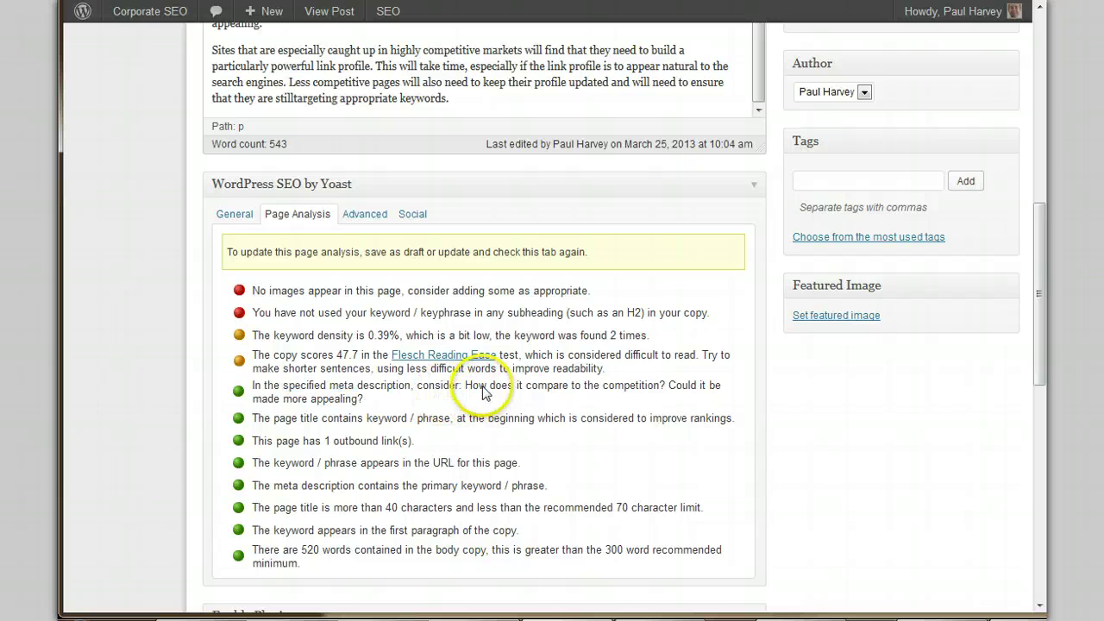
left_click_drag(477, 388, 716, 392)
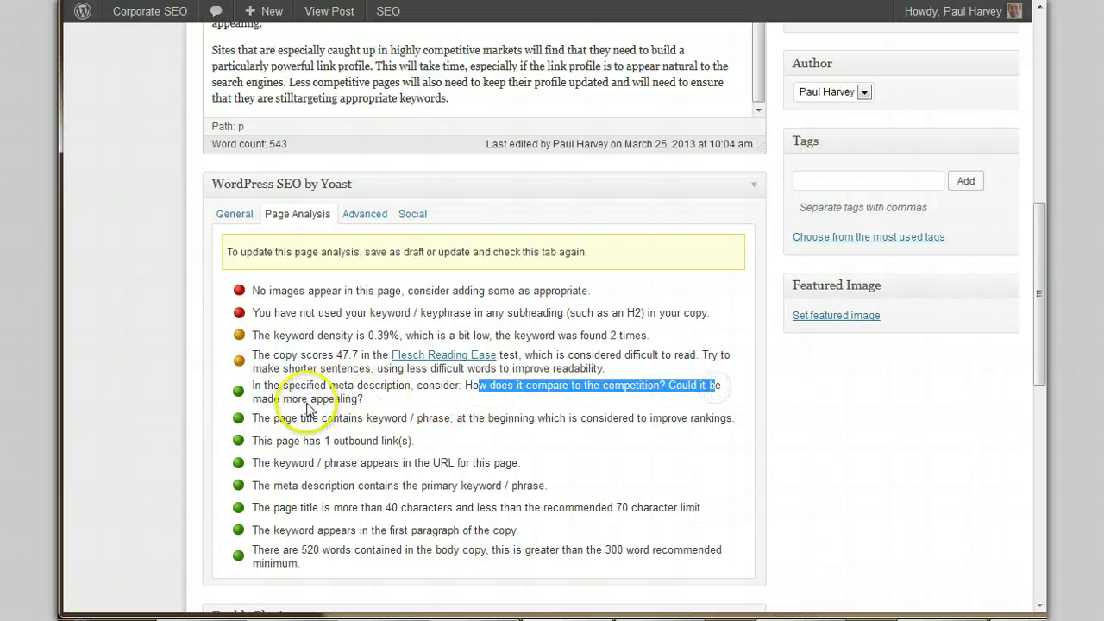
left_click_drag(359, 400, 257, 406)
left_click(256, 403)
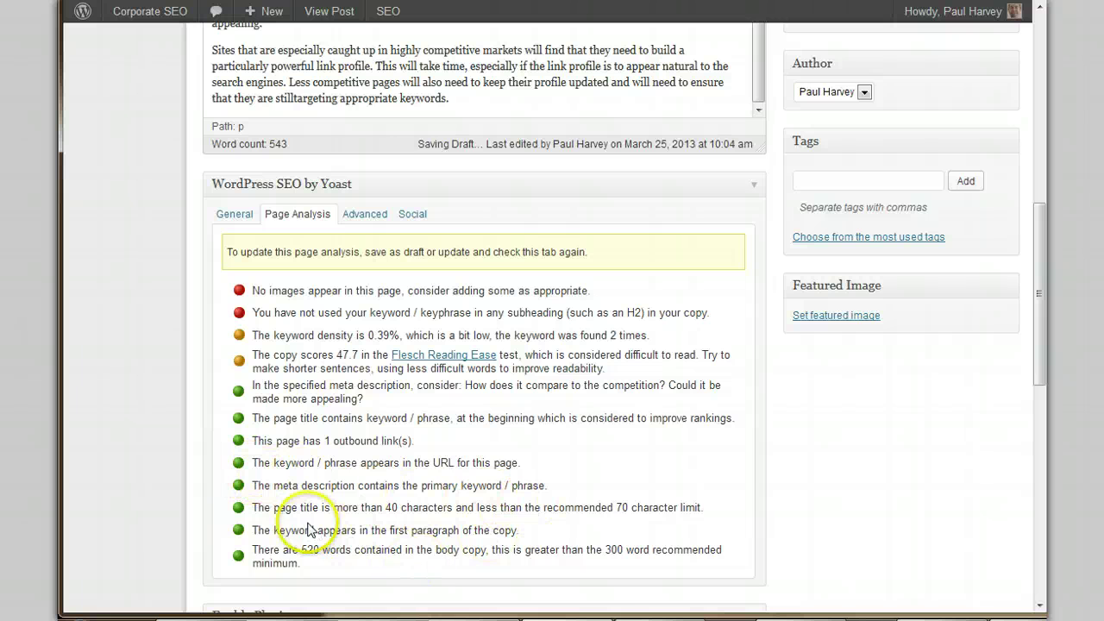
left_click_drag(288, 552, 395, 552)
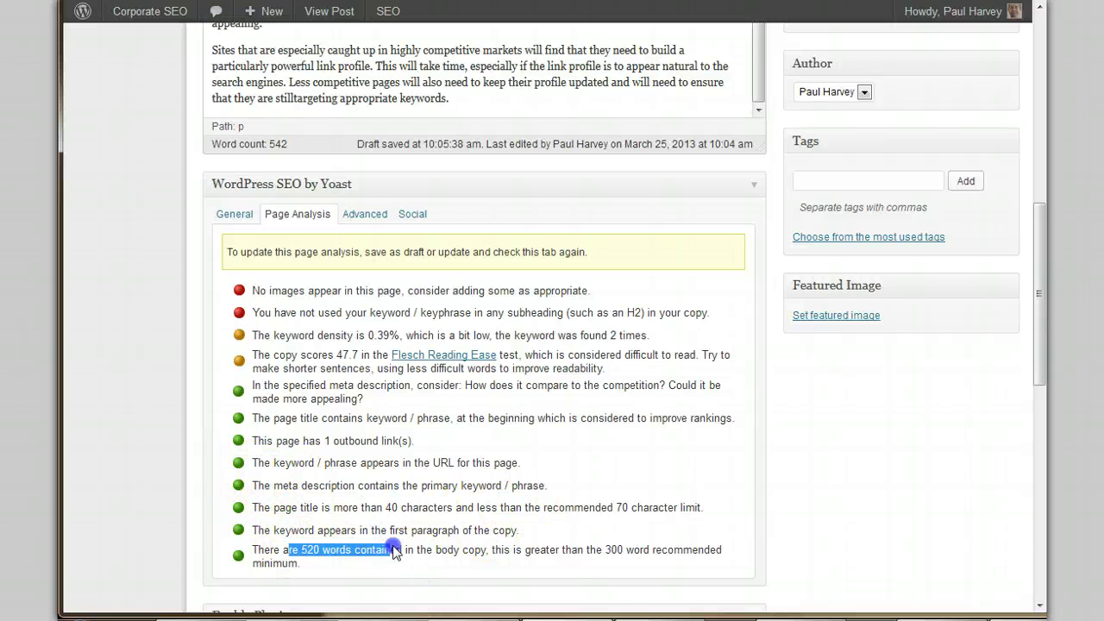
left_click(421, 557)
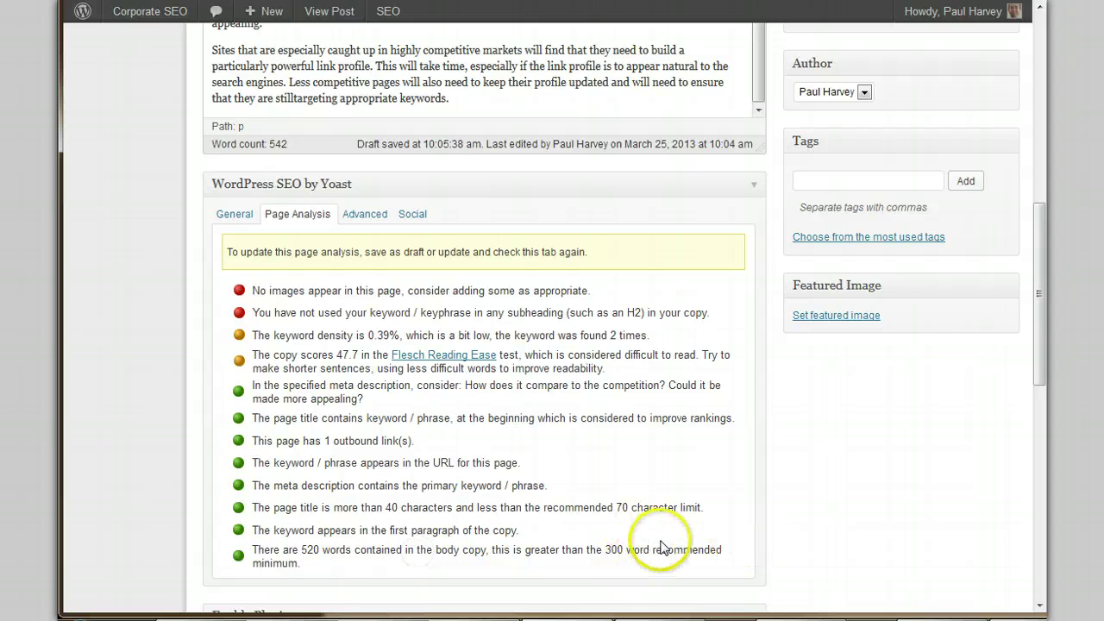
left_click_drag(683, 552, 573, 556)
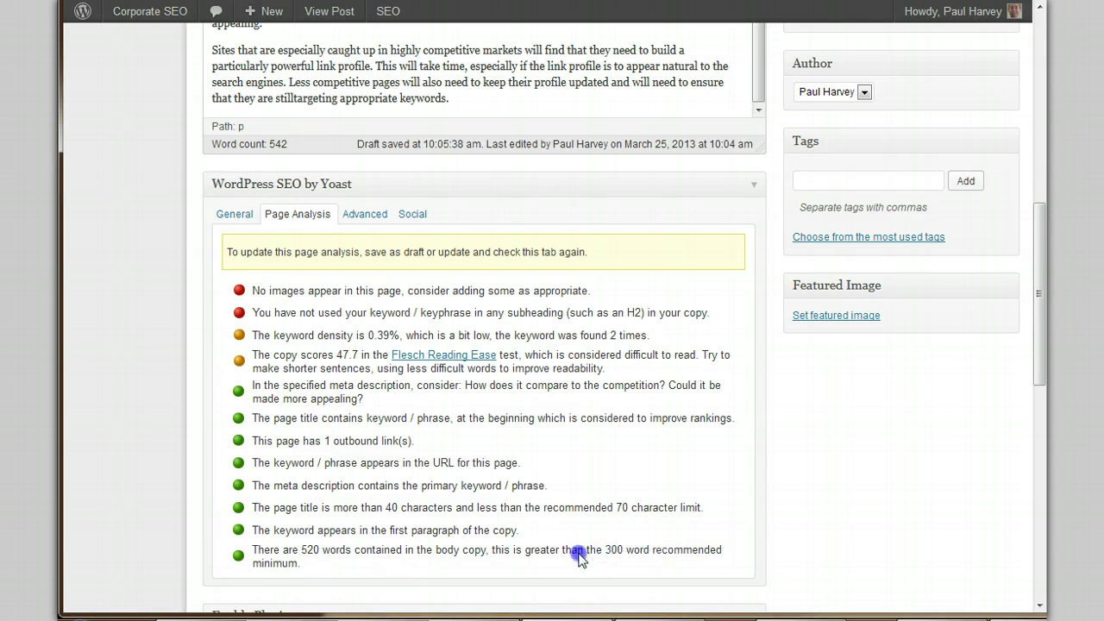
double_click(615, 552)
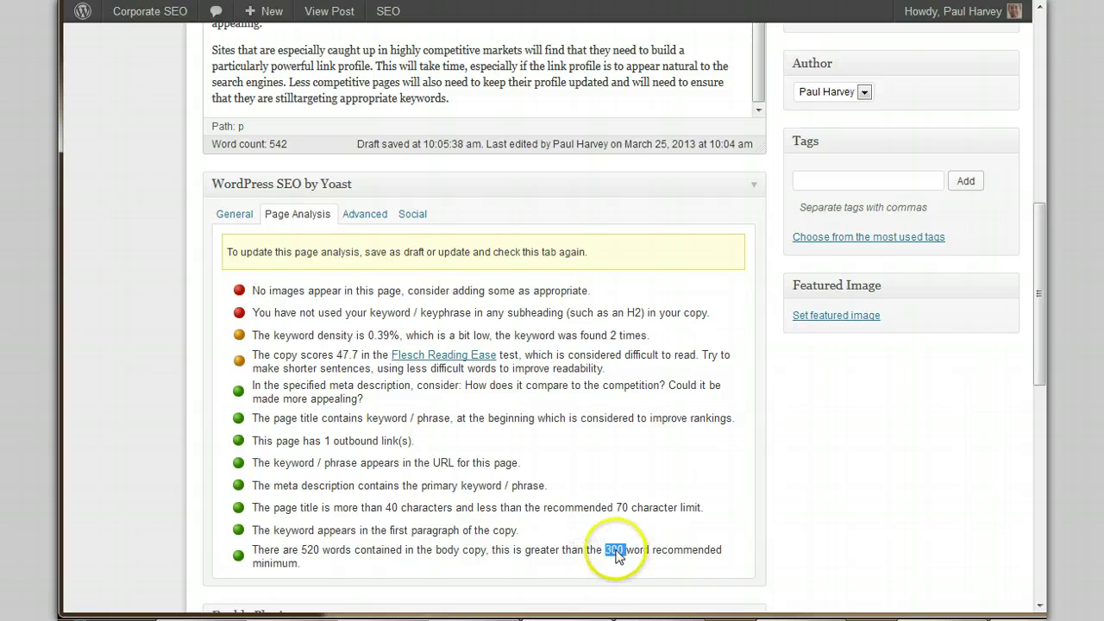
left_click(267, 319)
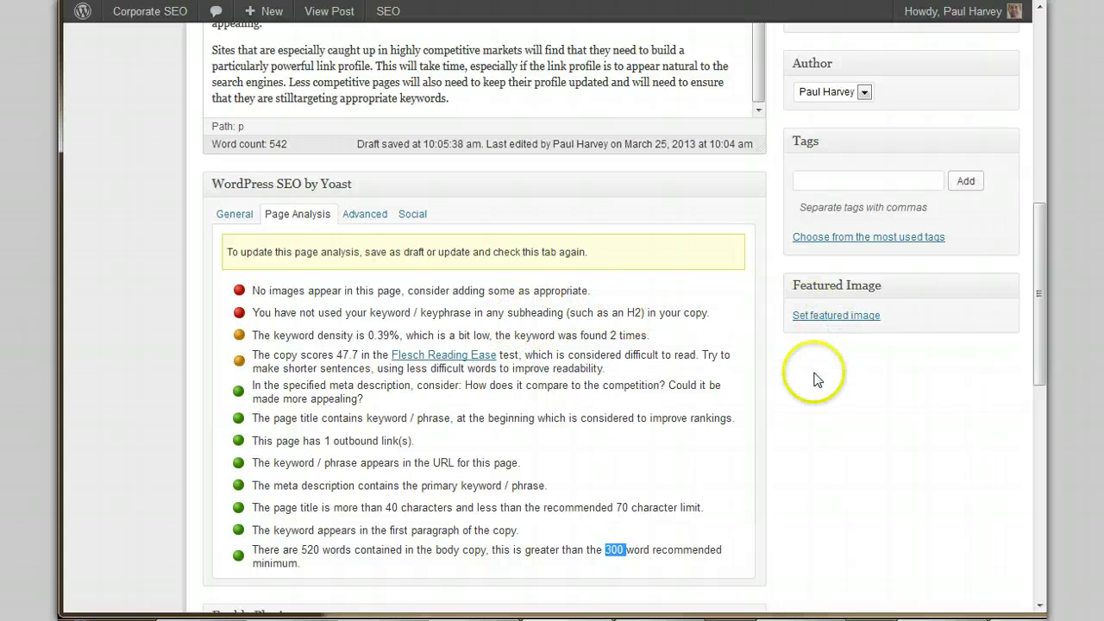
- Reword the post's first heading as "What makes for Cost Effective SEO?" and check its heading format
scroll(776, 384, "up", 6)
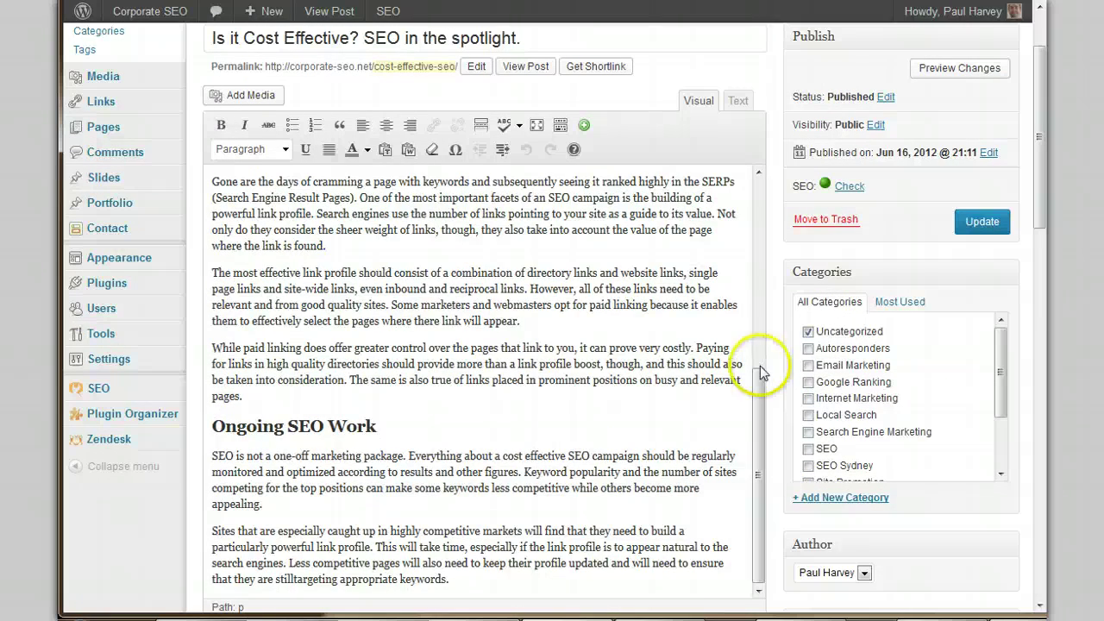
left_click(760, 366)
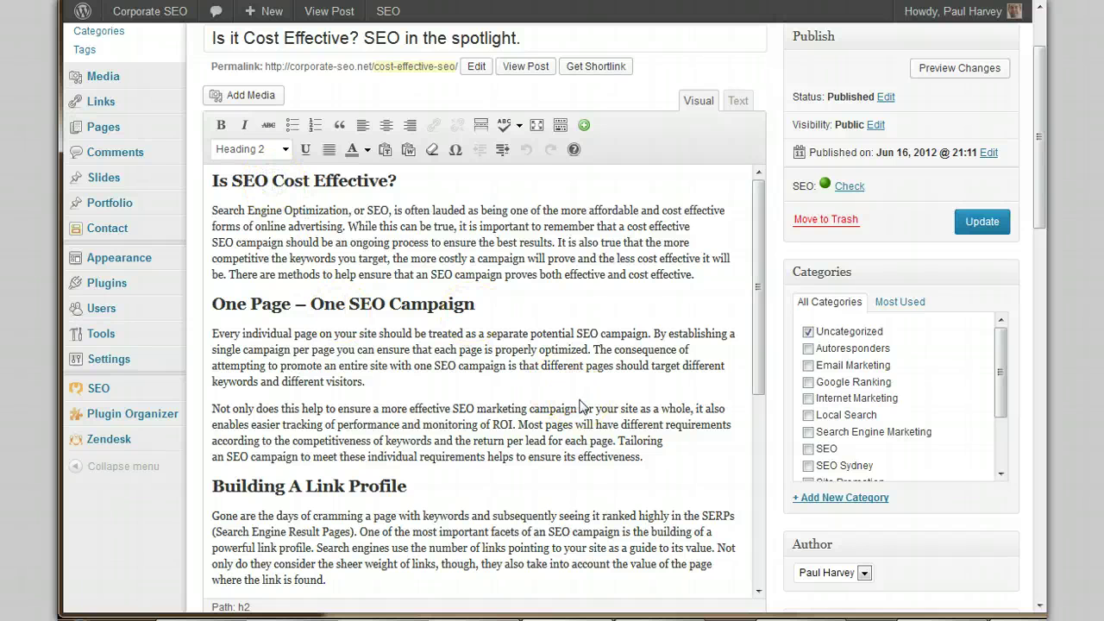
type("What makes")
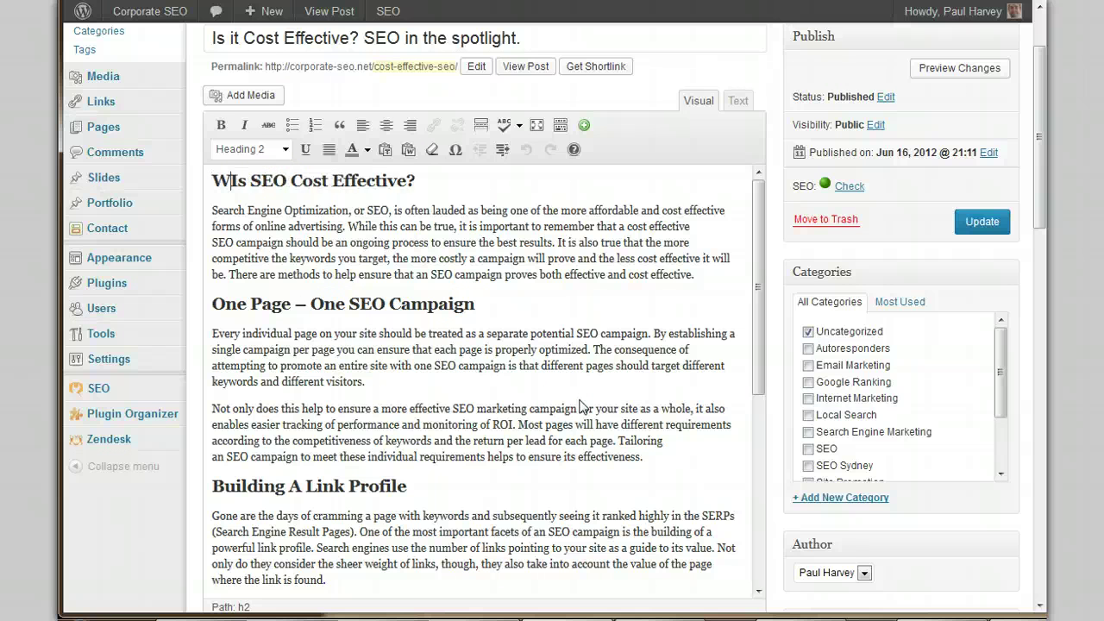
key("Delete")
key("Delete")
key("Delete")
key("Delete")
key("Delete")
key("Delete")
key("Delete")
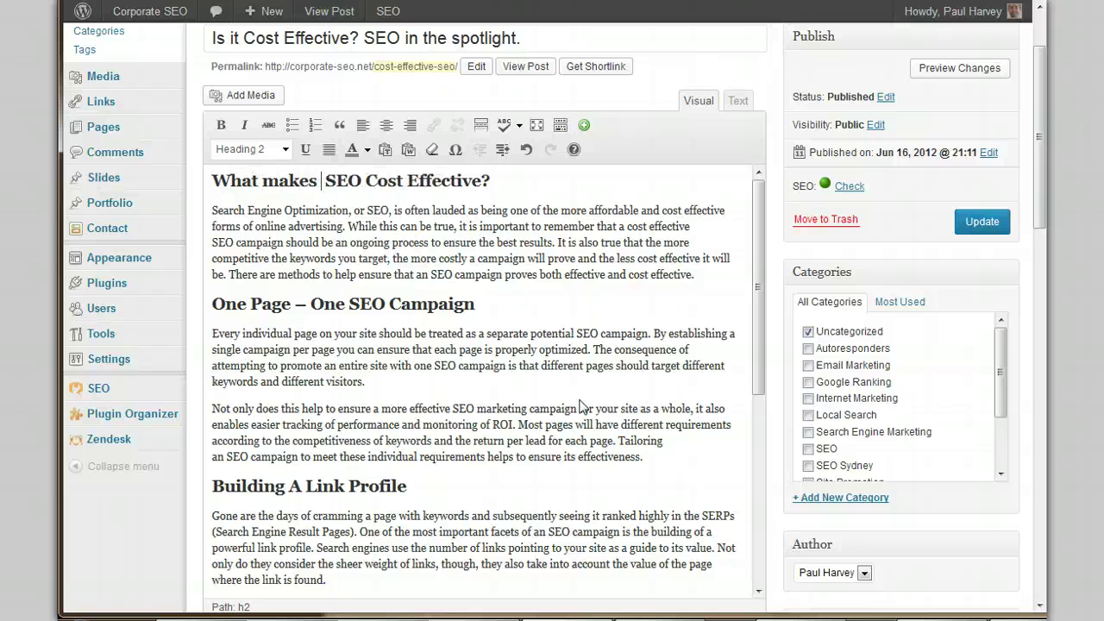
type("for")
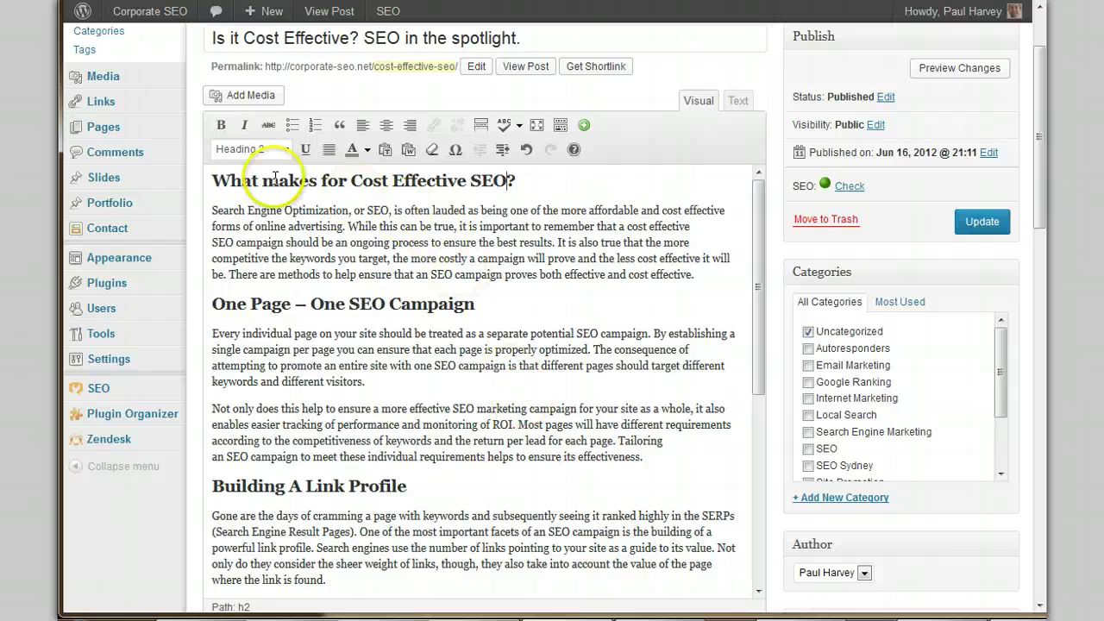
left_click(286, 150)
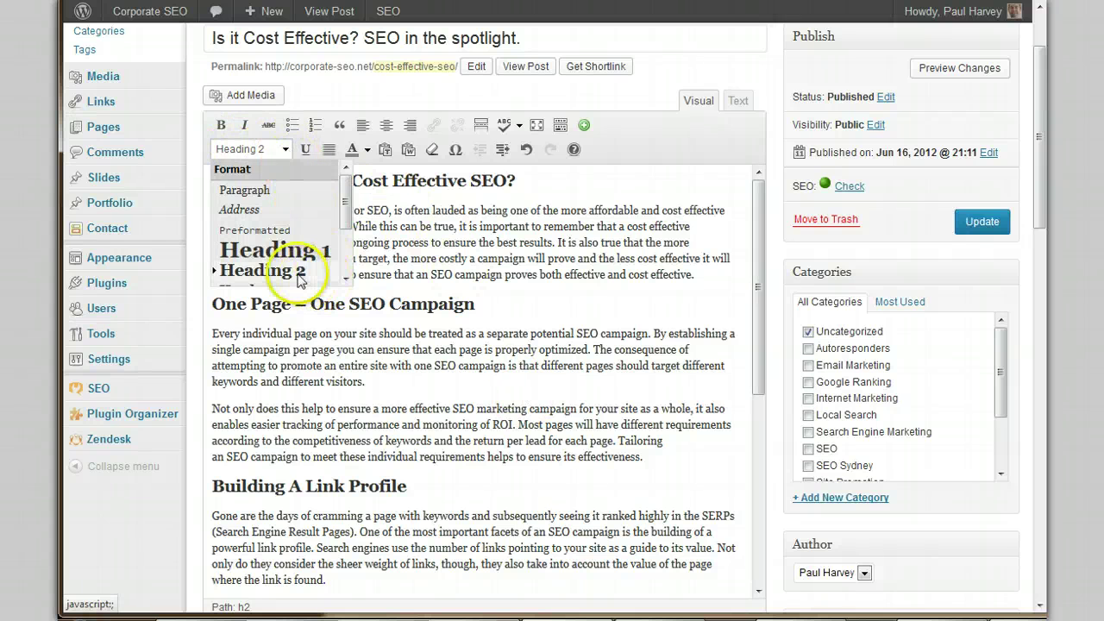
left_click(427, 222)
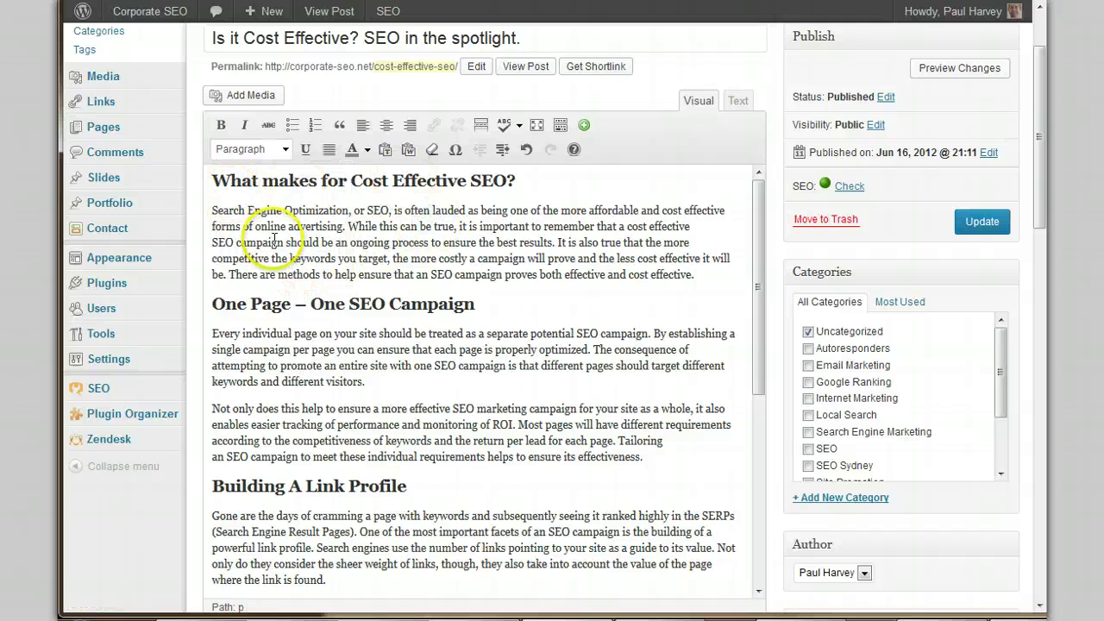
- Insert "Cost Effective" before "SEO" at the start of the first "Ongoing SEO Work" paragraph and update the post
scroll(493, 337, "down", 6)
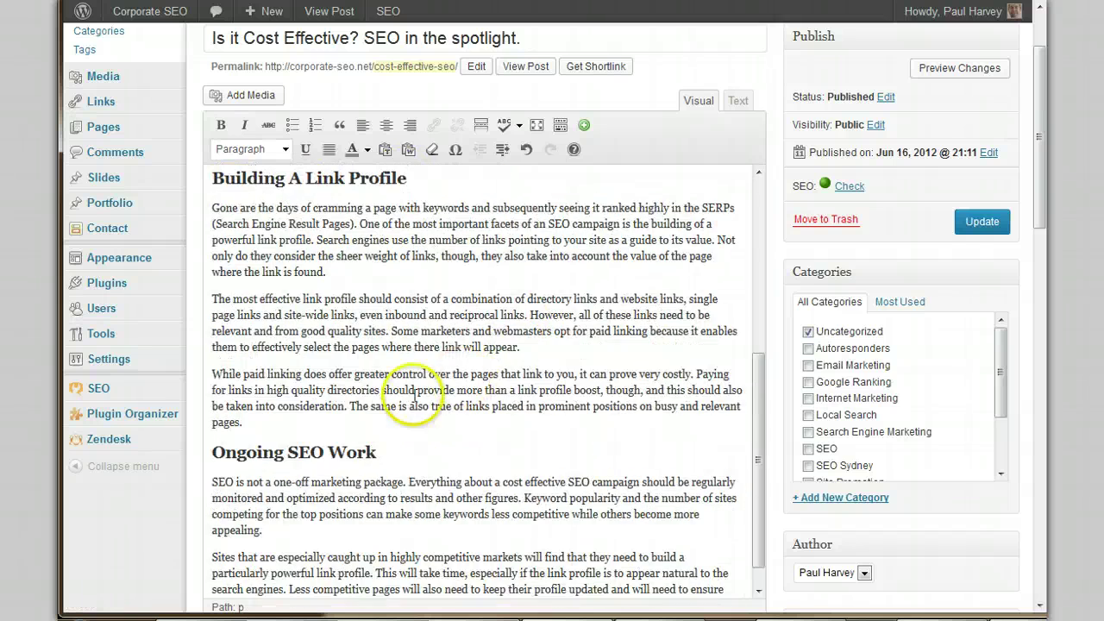
scroll(414, 395, "down", 1)
scroll(155, 533, "down", 5)
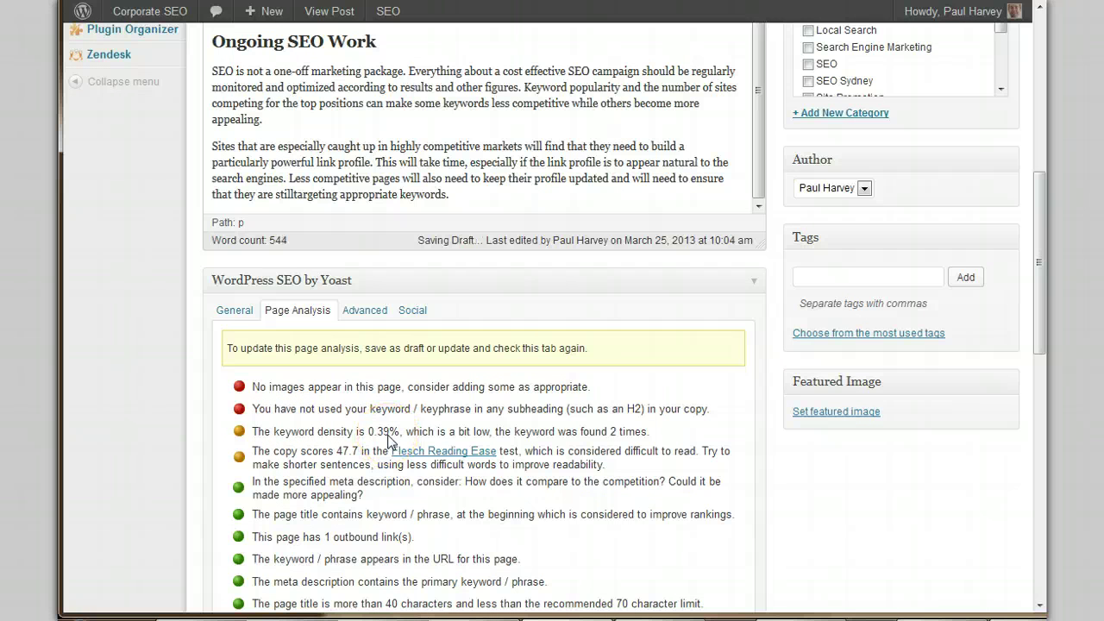
scroll(134, 448, "up", 6)
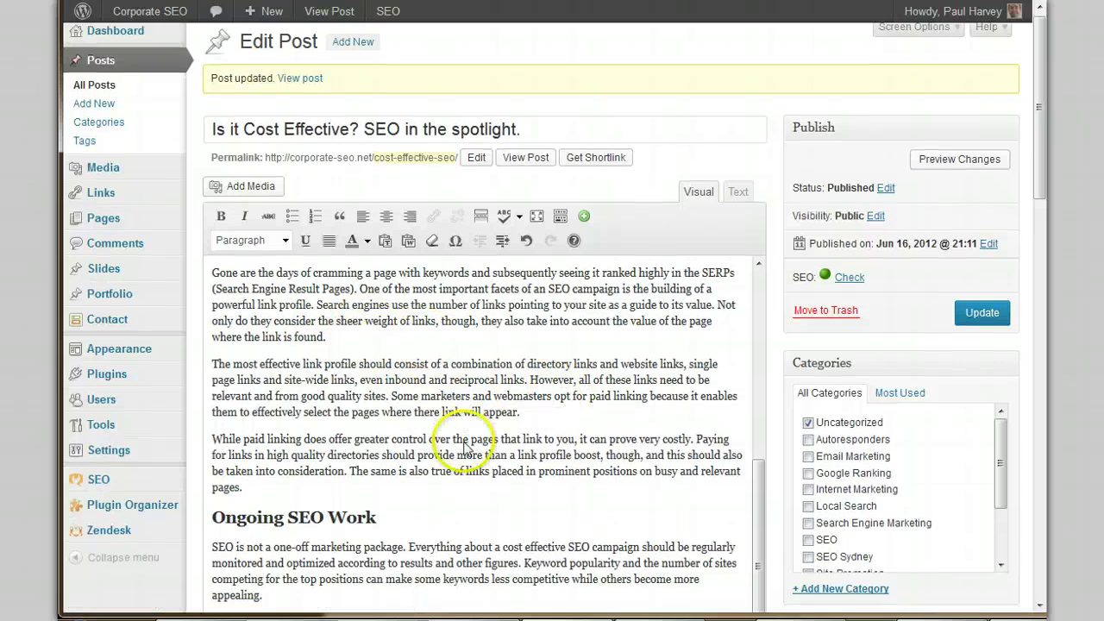
scroll(436, 441, "down", 2)
left_click(281, 356)
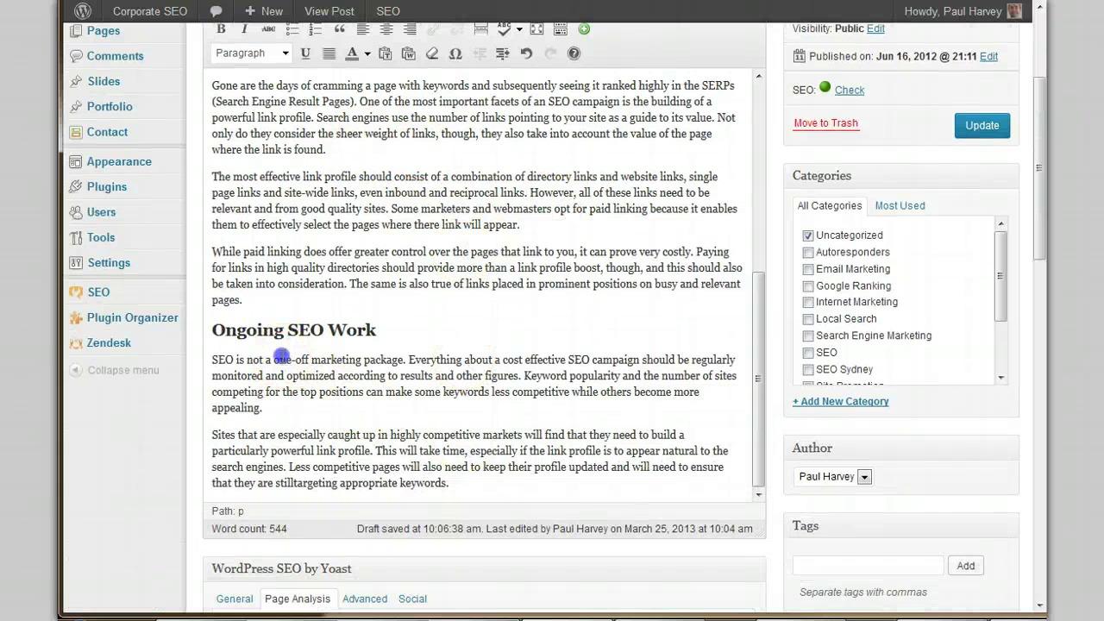
type("Cost Effective")
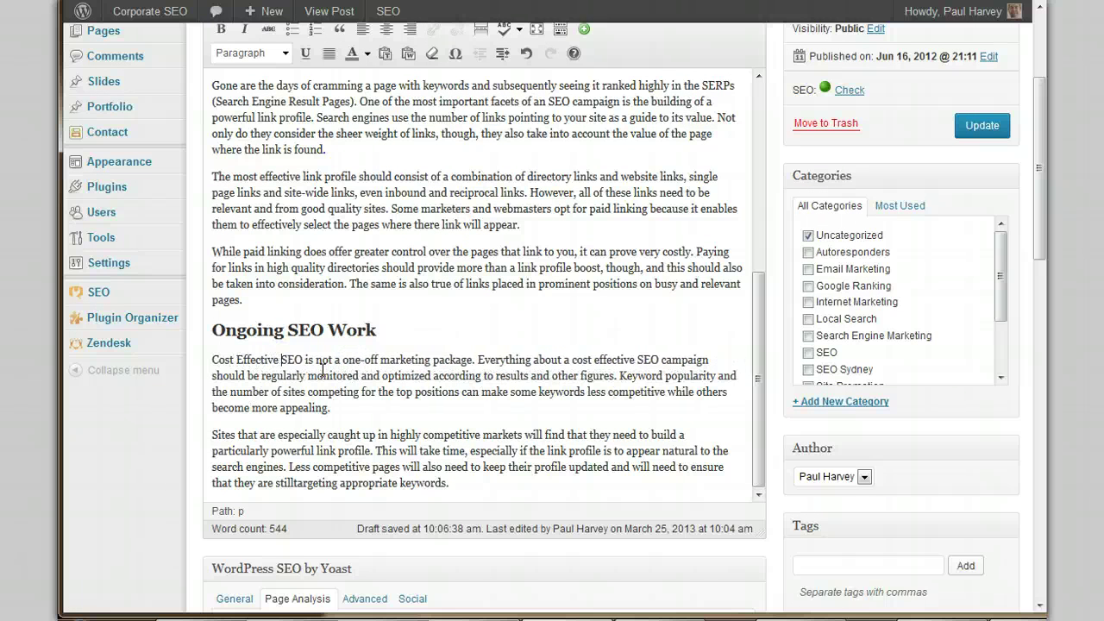
left_click(979, 125)
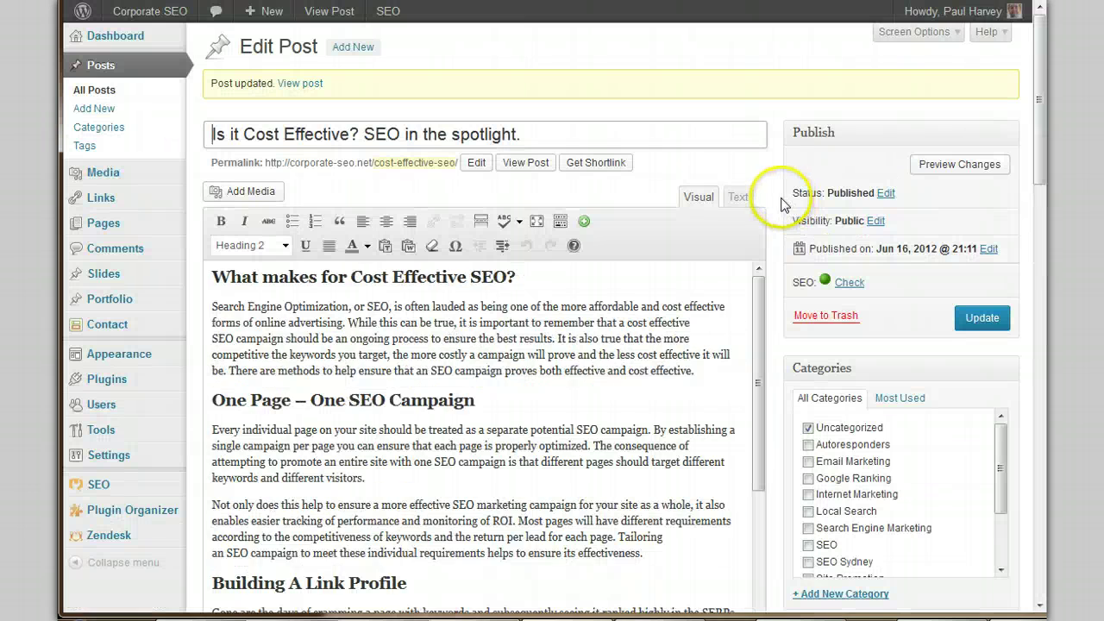
- Reopen the page analysis of the updated post and examine its keyword density and image findings
scroll(783, 203, "down", 10)
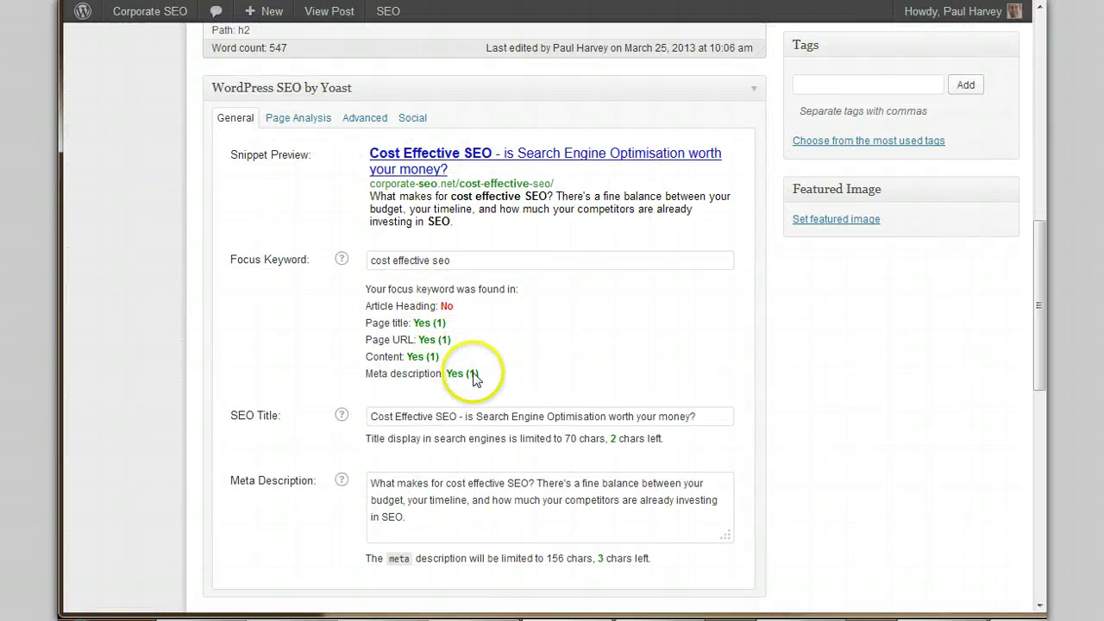
left_click(311, 118)
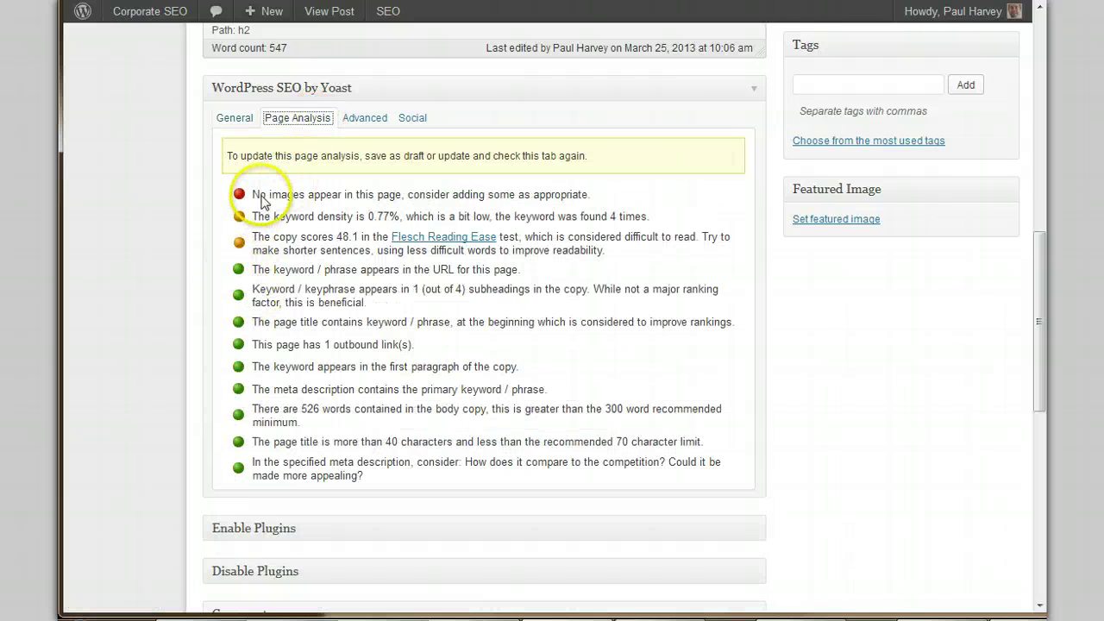
left_click_drag(368, 216, 385, 218)
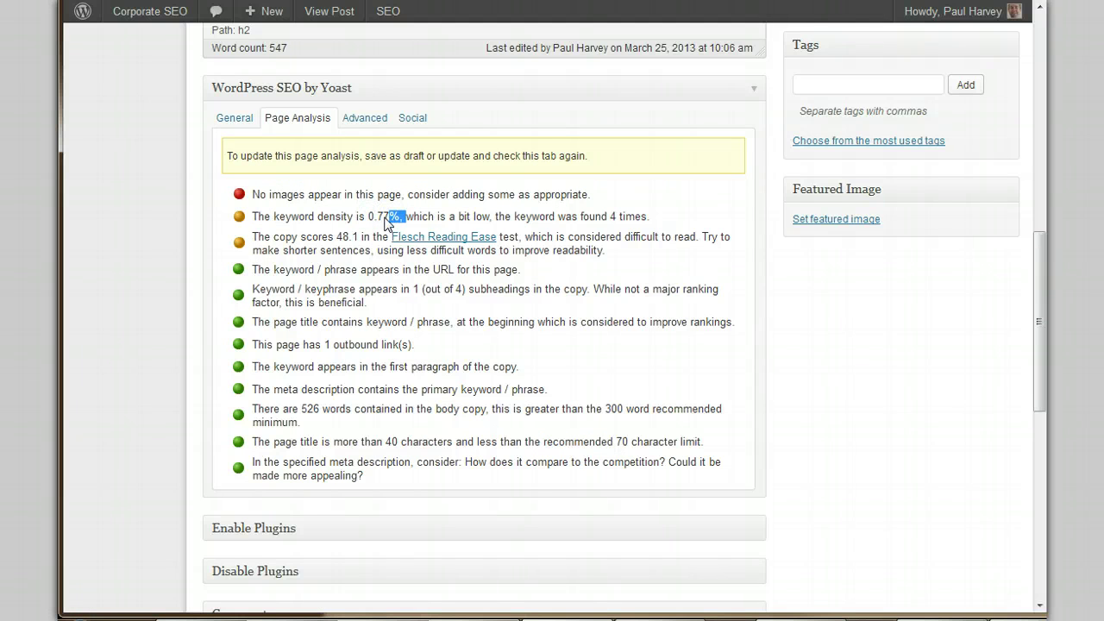
left_click(380, 220)
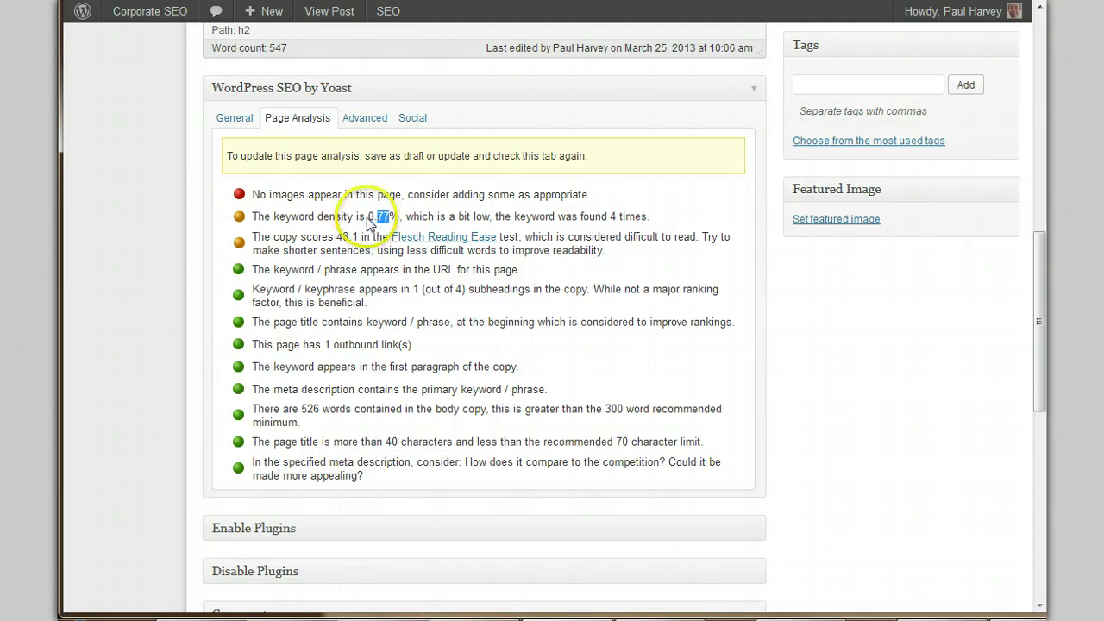
left_click(500, 219)
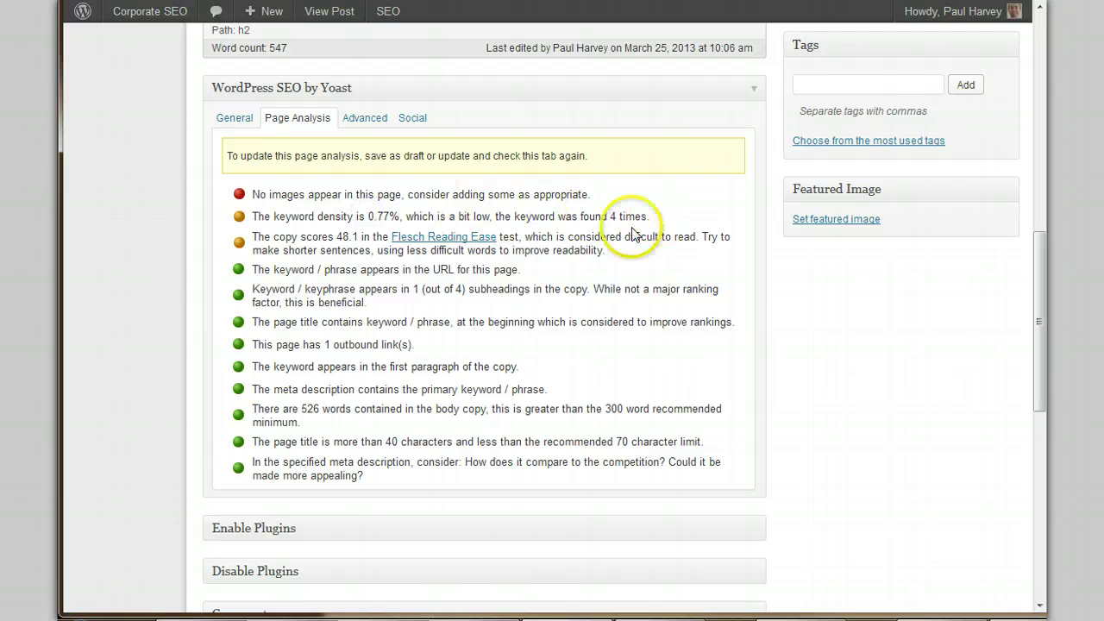
left_click(370, 217)
left_click_drag(370, 219, 388, 225)
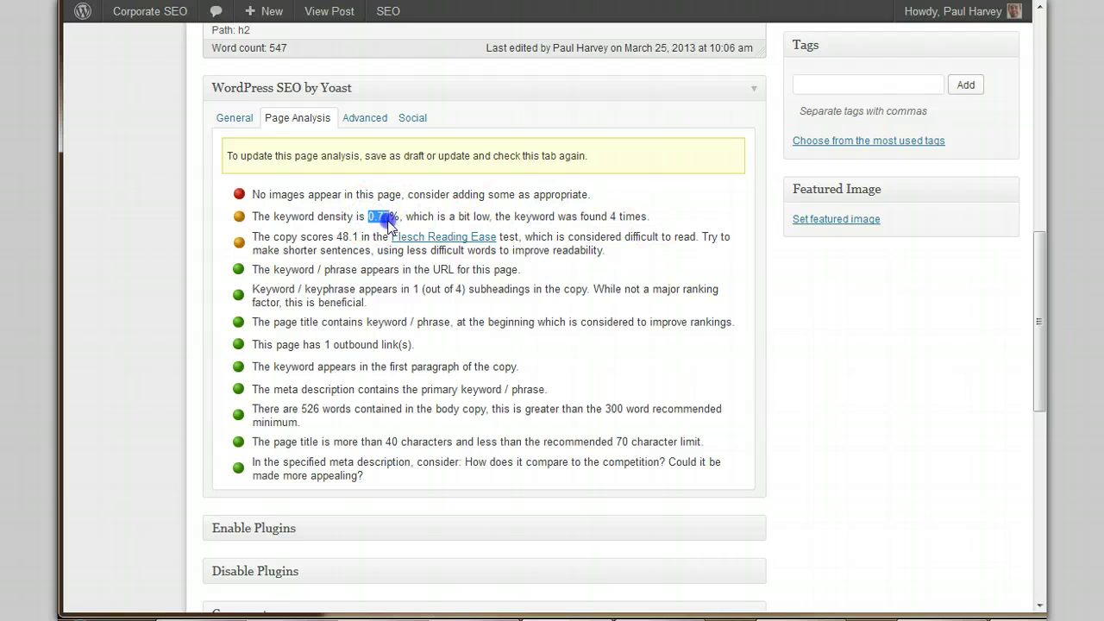
left_click(239, 194)
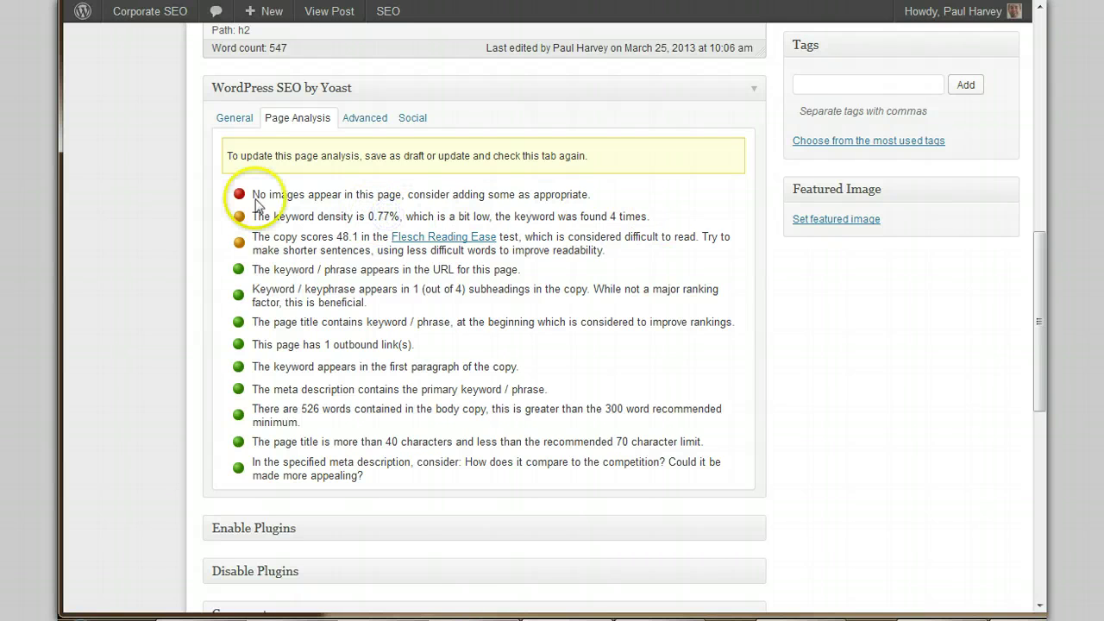
left_click(342, 195)
left_click_drag(342, 195, 436, 195)
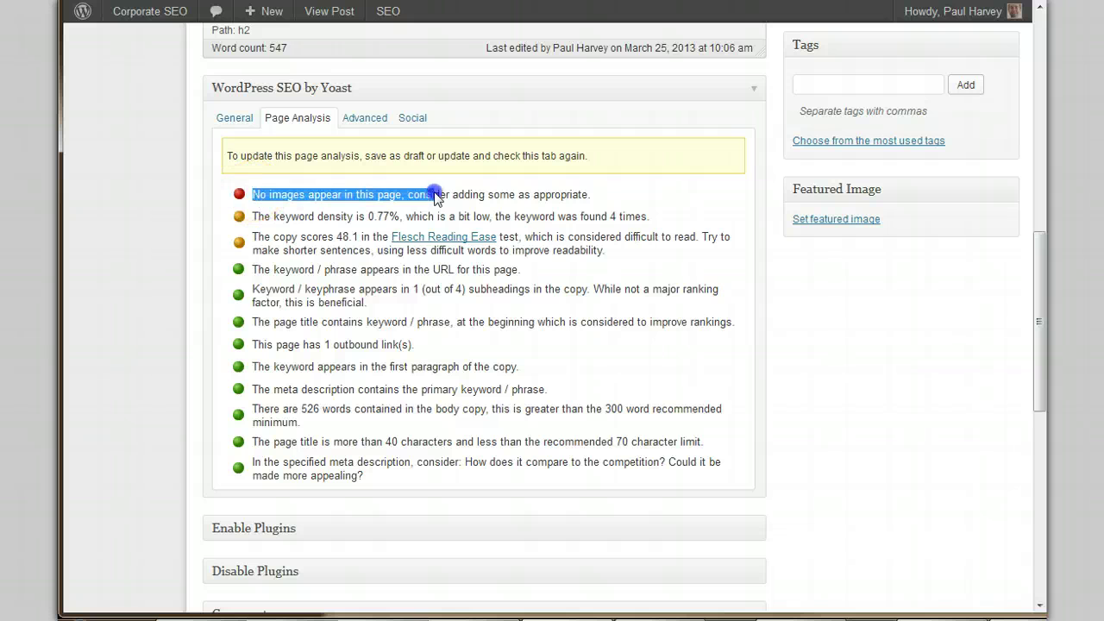
left_click(502, 198)
- Switch to a new browser tab and open the image site morguefile.com
scroll(341, 332, "up", 1)
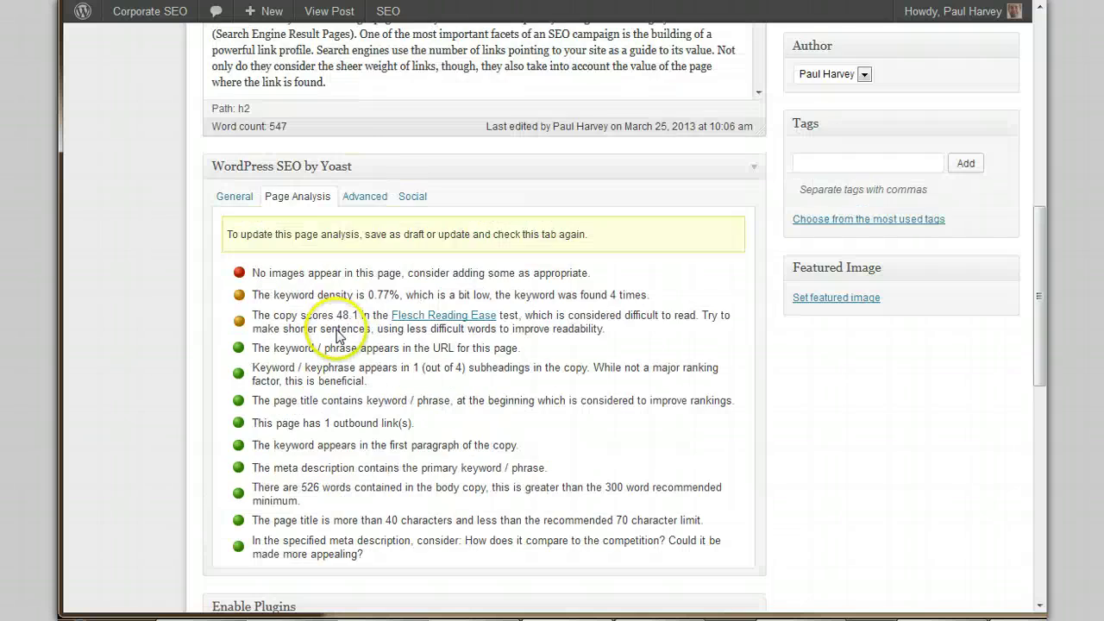
scroll(123, 369, "up", 5)
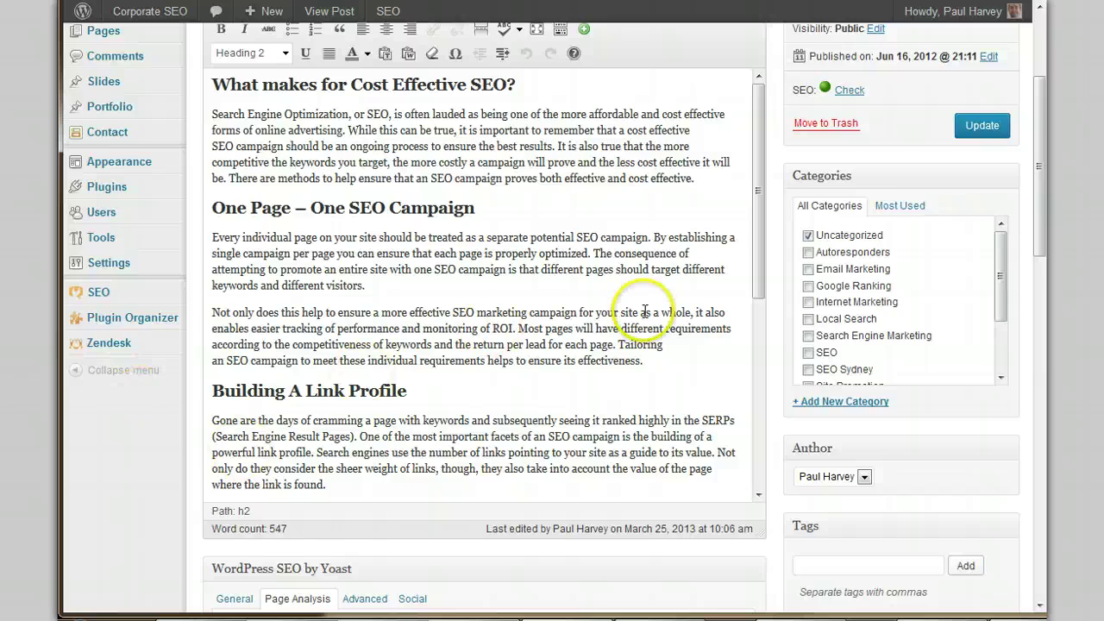
scroll(644, 312, "up", 3)
scroll(784, 216, "down", 3)
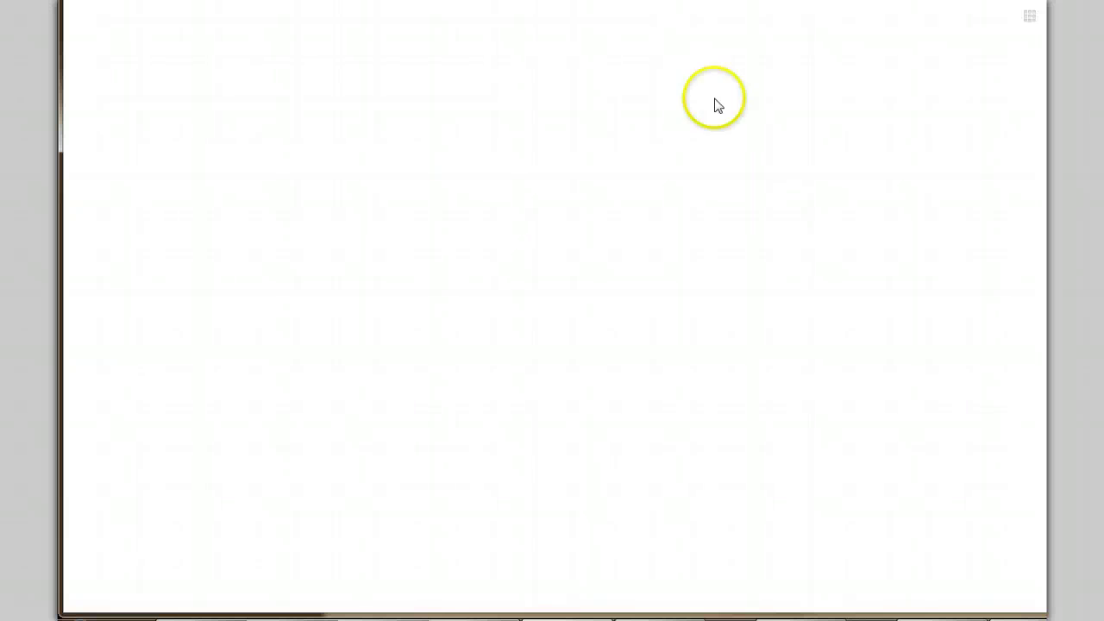
left_click(576, 86)
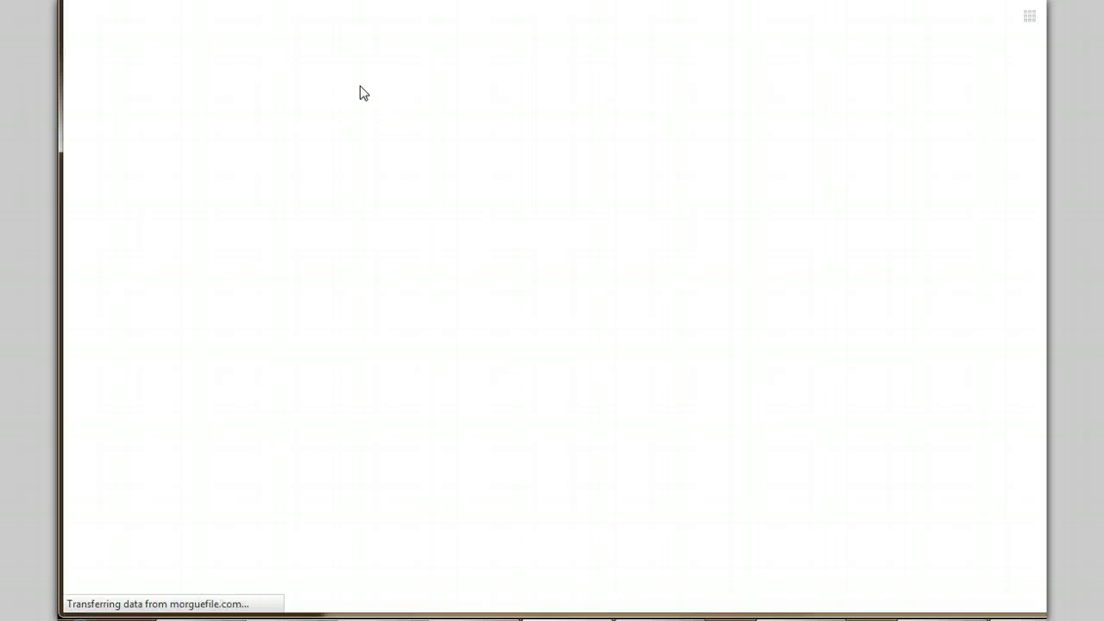
- Clear the "wax+pot" search term and search the free photo archive for "seo"
left_click(707, 92)
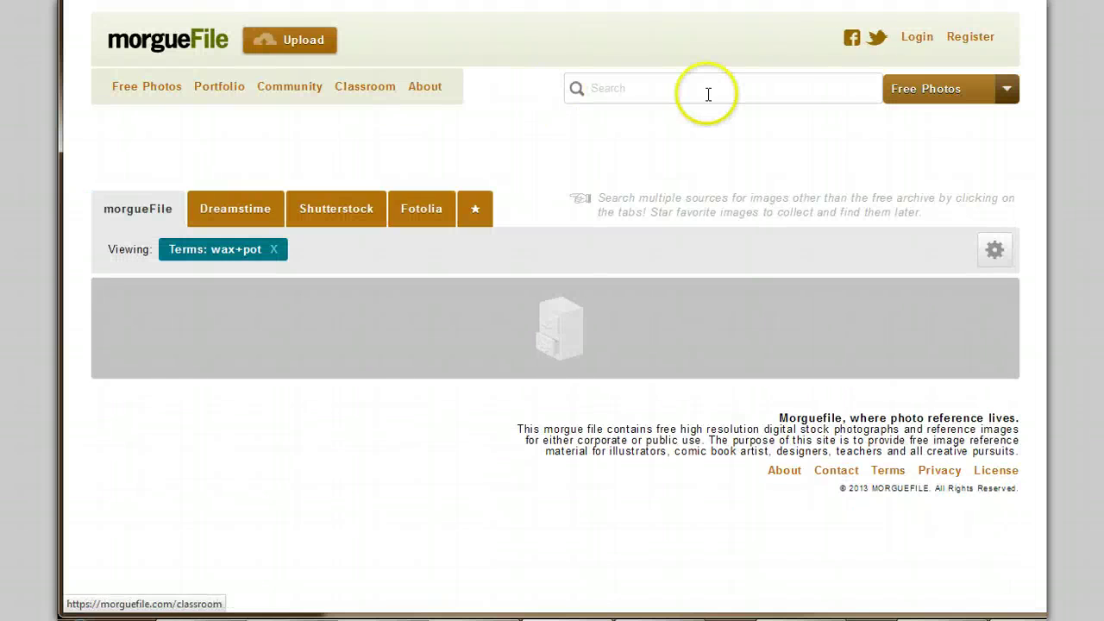
left_click(266, 249)
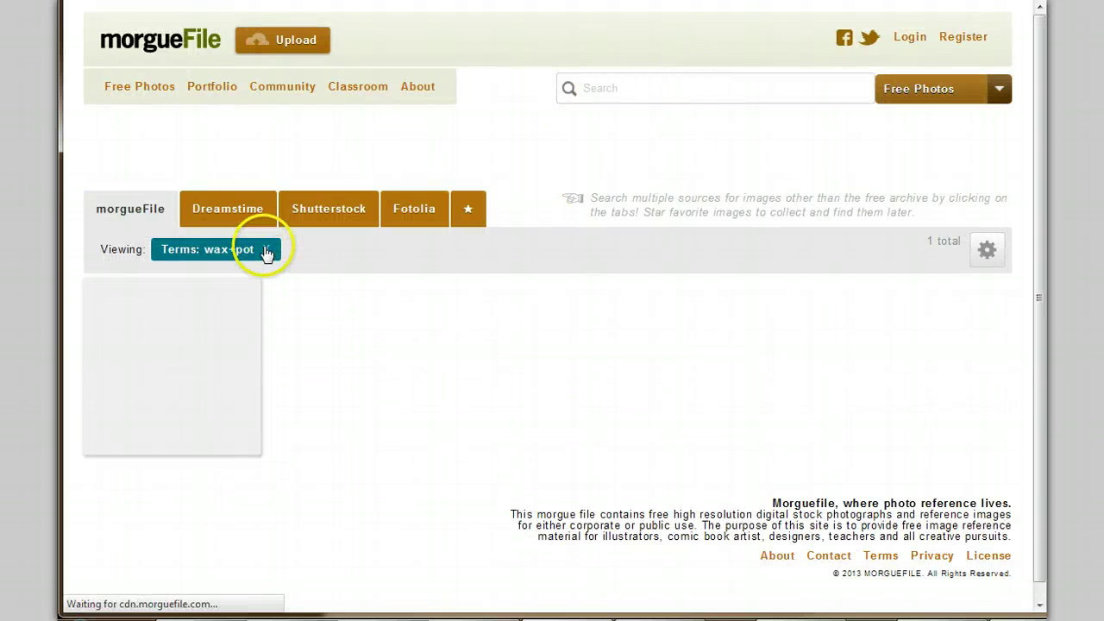
left_click(665, 86)
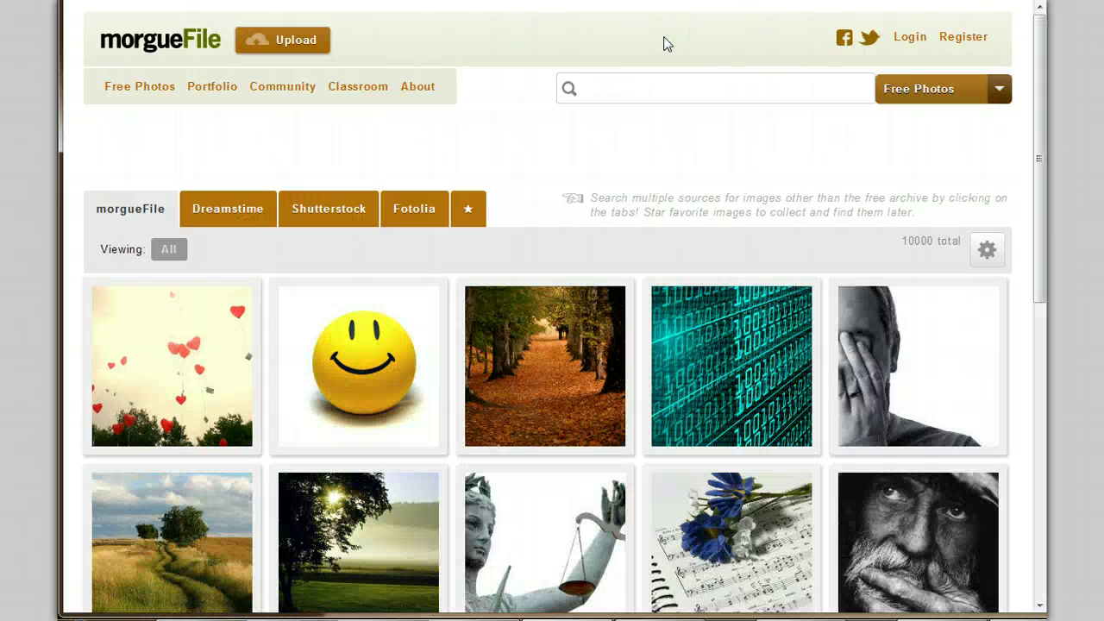
key("Return")
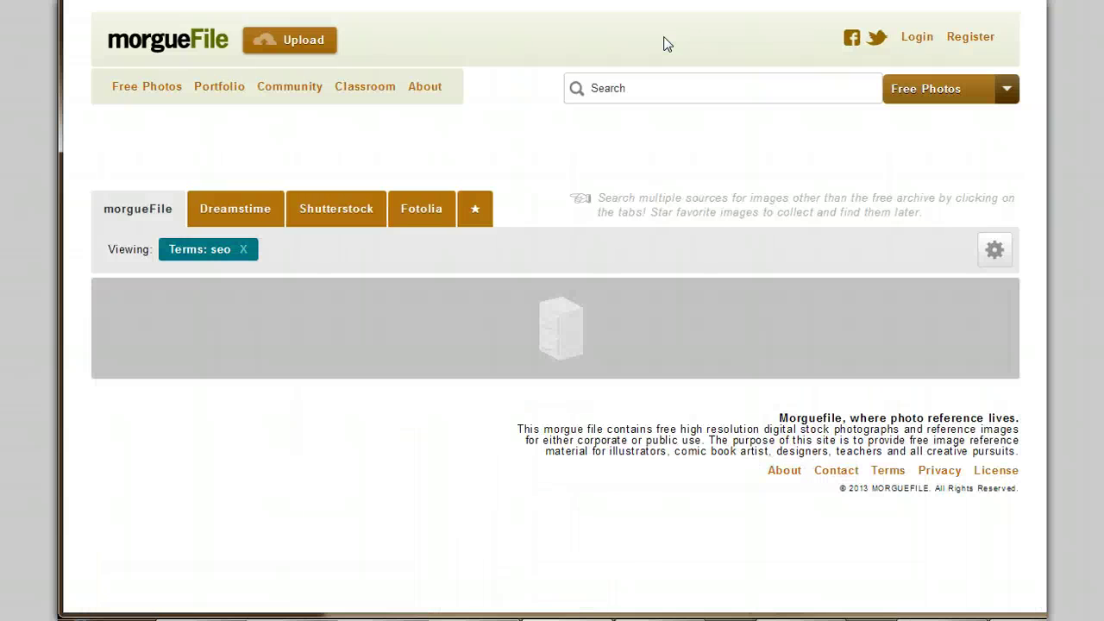
- Search the free photos for "search" and open the details of the tilted magnifying glass photo, second in the results
left_click(635, 86)
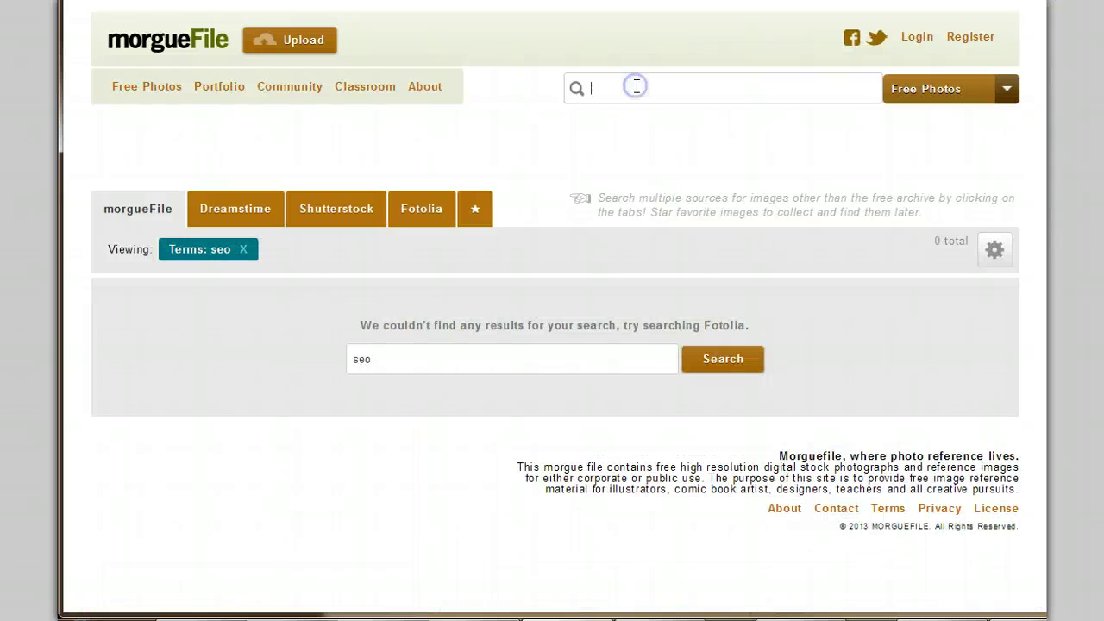
type("search")
key("Return")
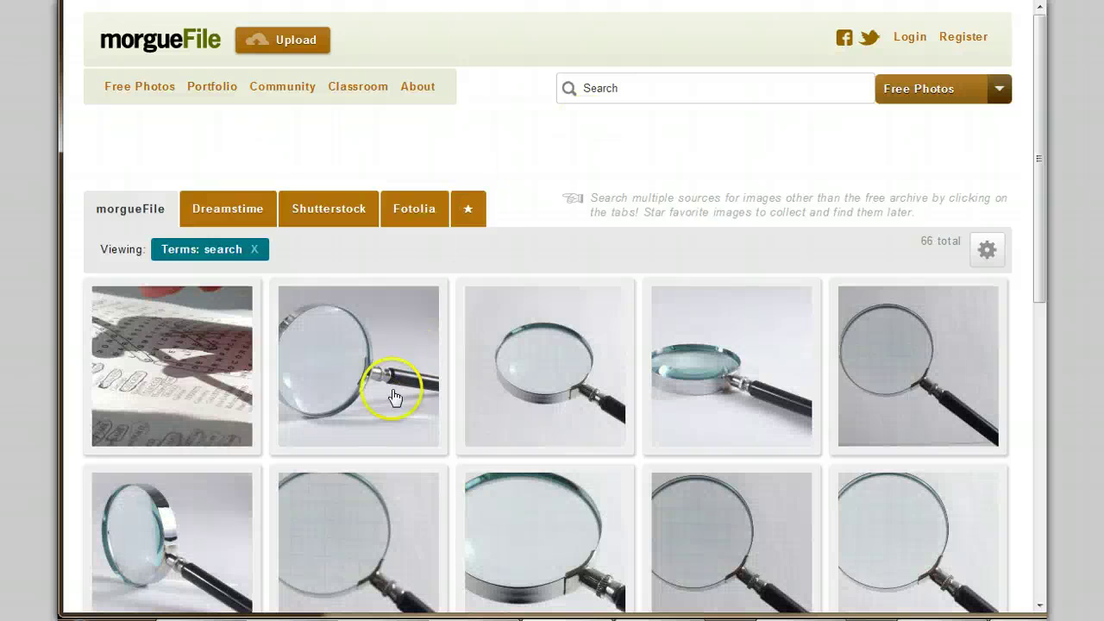
mouse_move(365, 362)
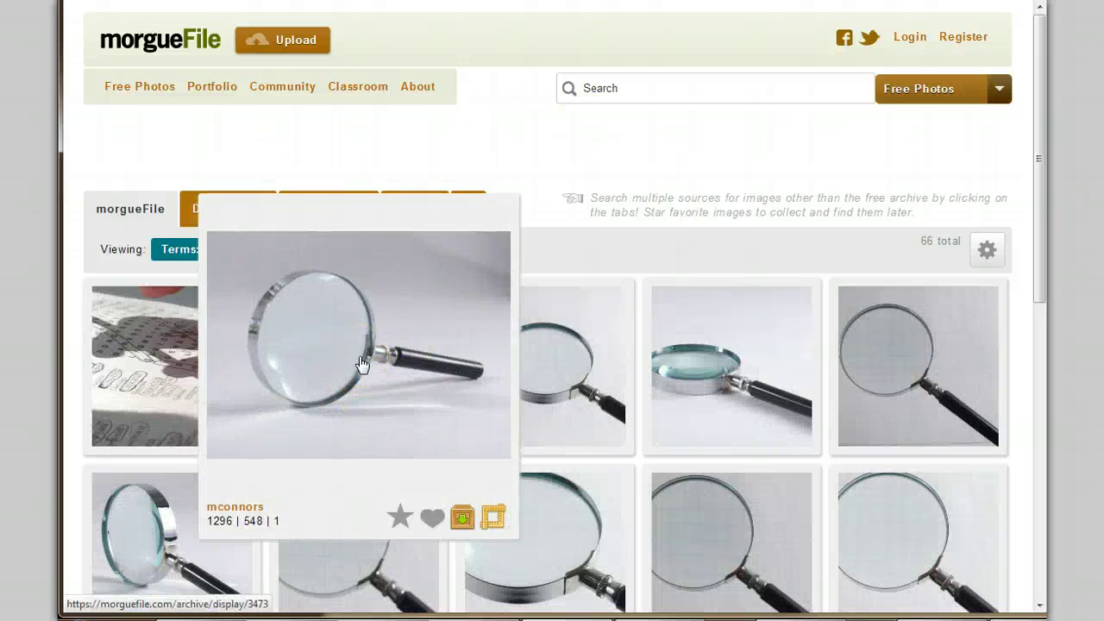
left_click(362, 364)
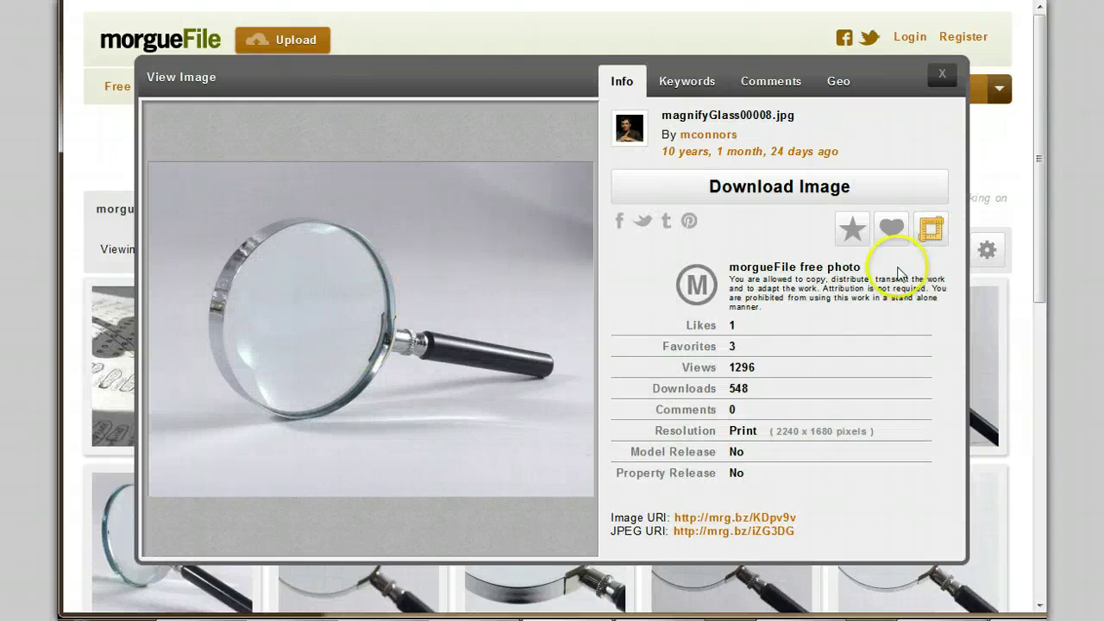
- Download the magnifying glass image by saving the file, decline the social media request and return to the WordPress post editor
left_click(774, 188)
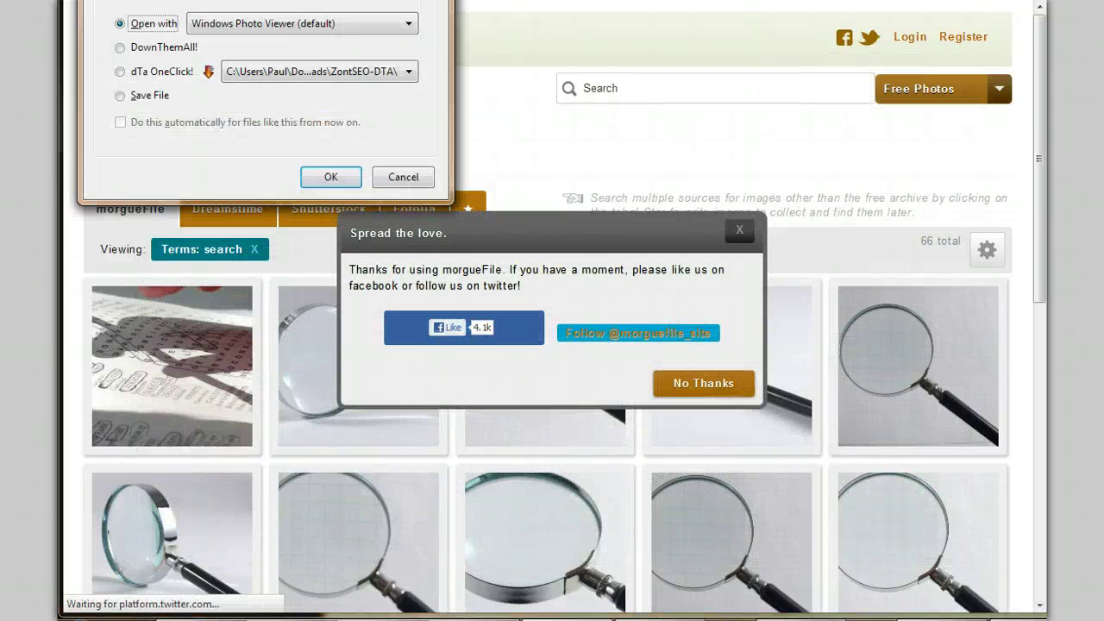
left_click(138, 95)
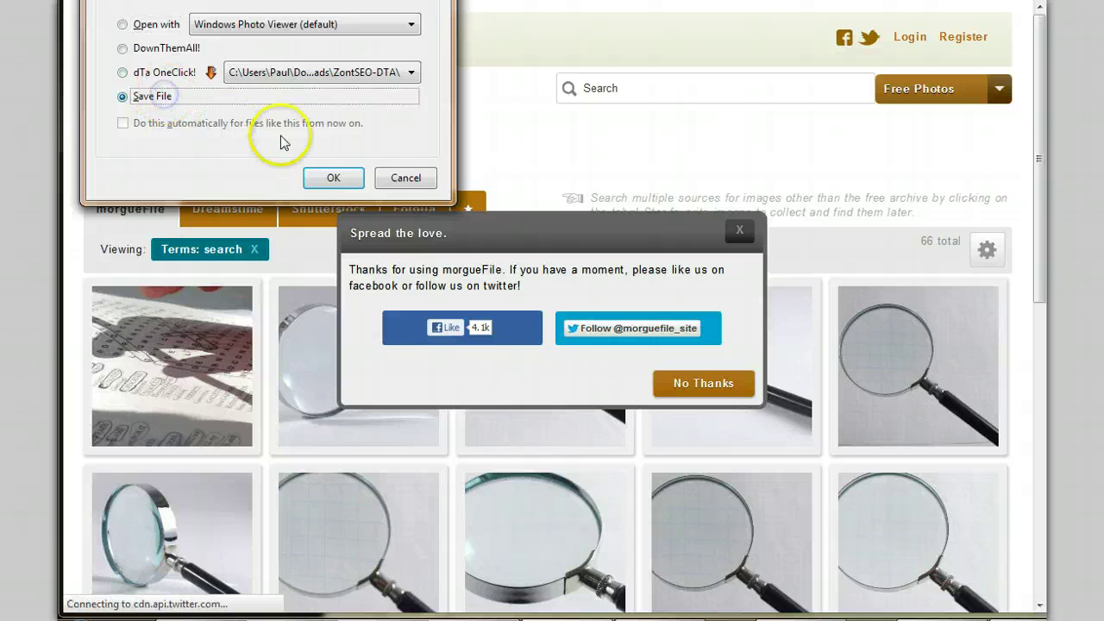
left_click(333, 178)
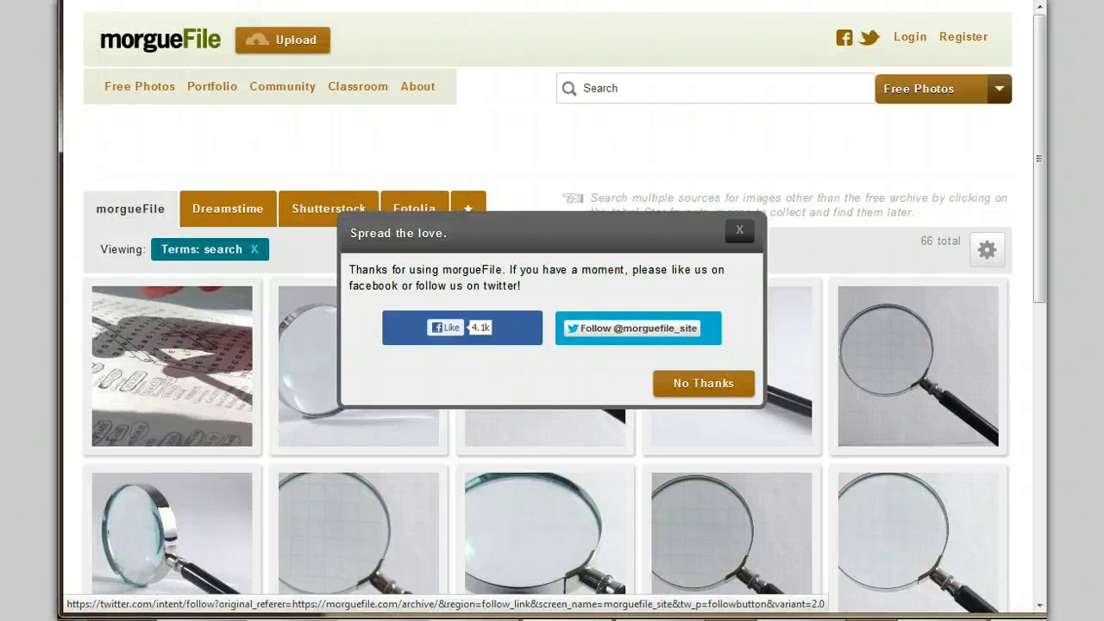
left_click(703, 382)
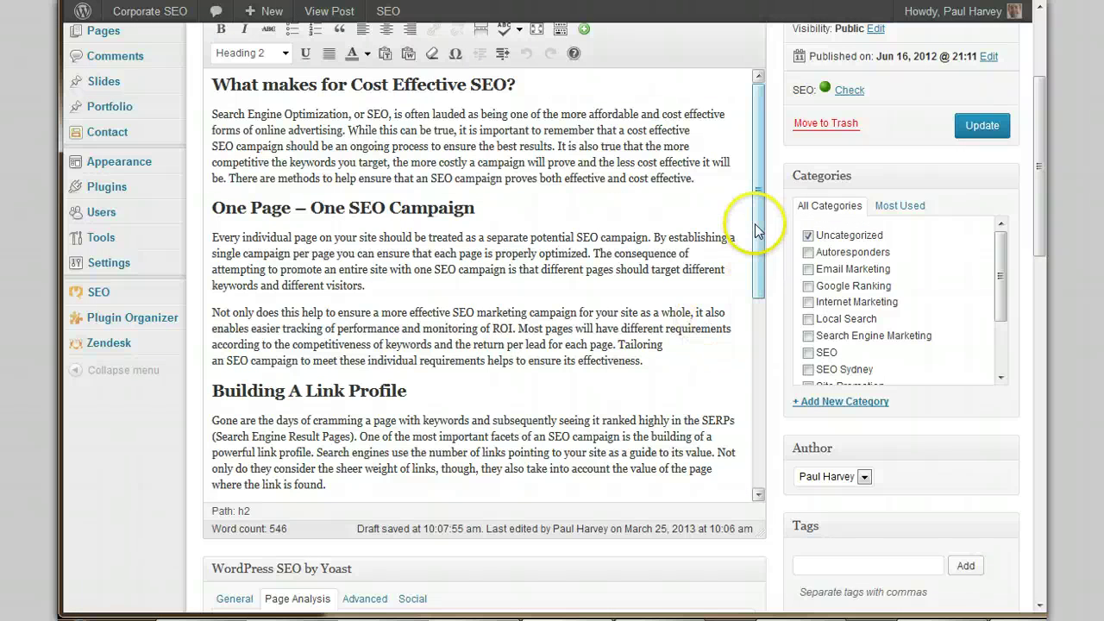
- Start a media file upload for the post and browse to the Downloads folder
left_click_drag(756, 218, 759, 204)
left_click(777, 81)
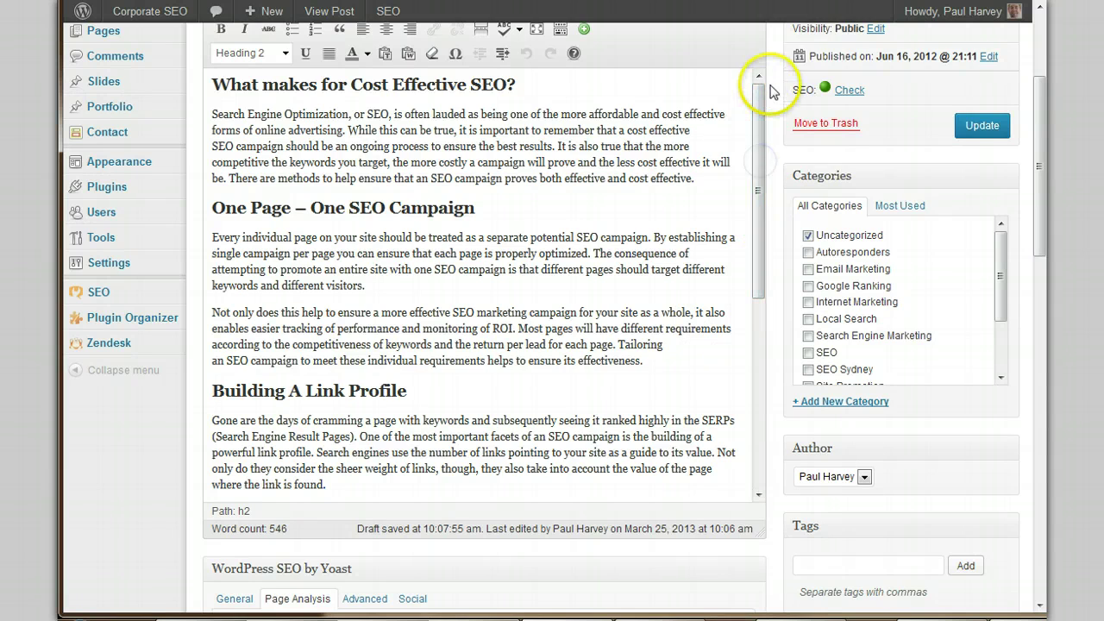
scroll(774, 86, "up", 2)
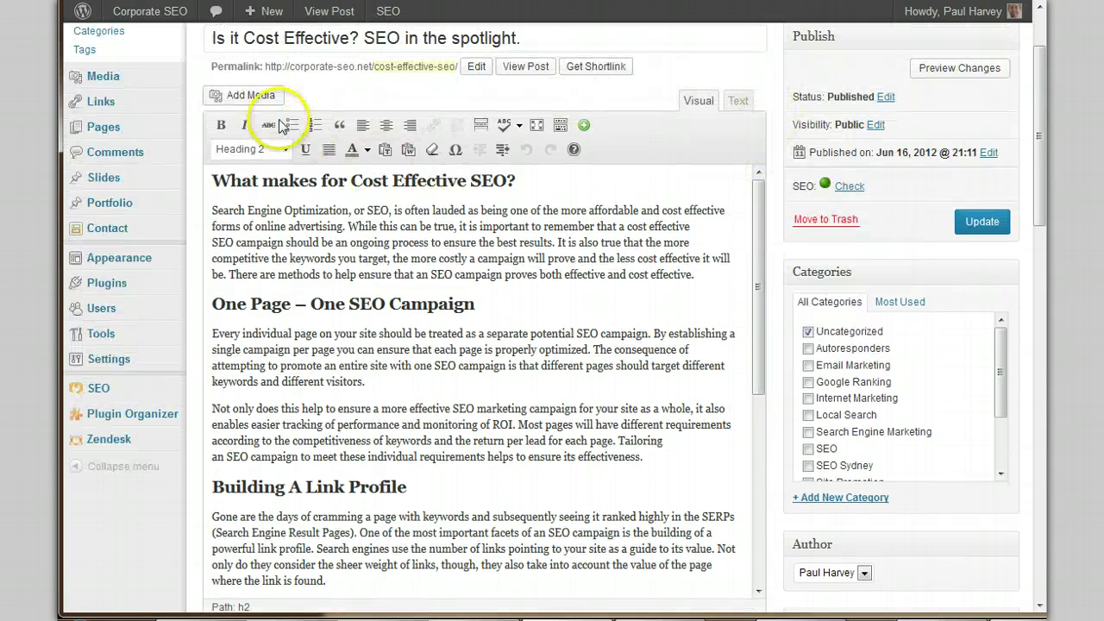
left_click(248, 95)
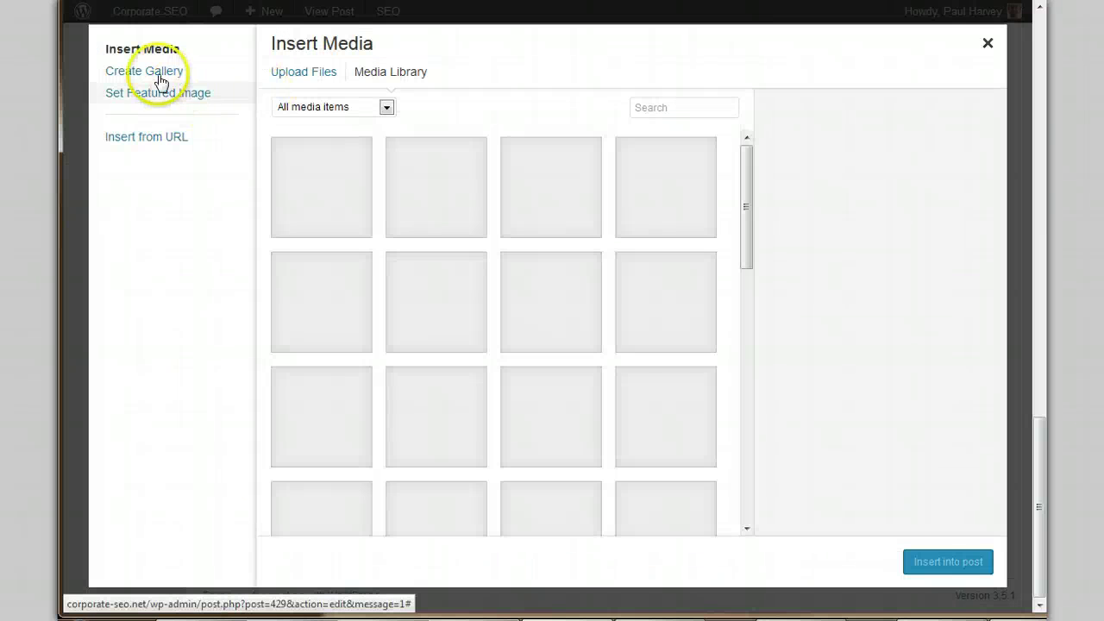
left_click(307, 73)
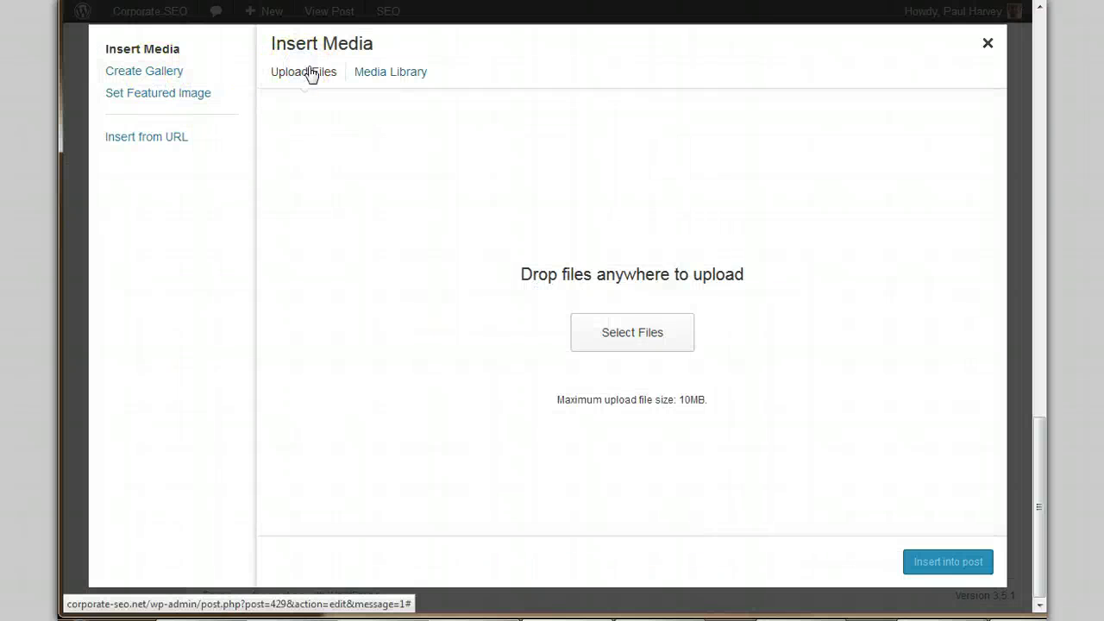
left_click(666, 340)
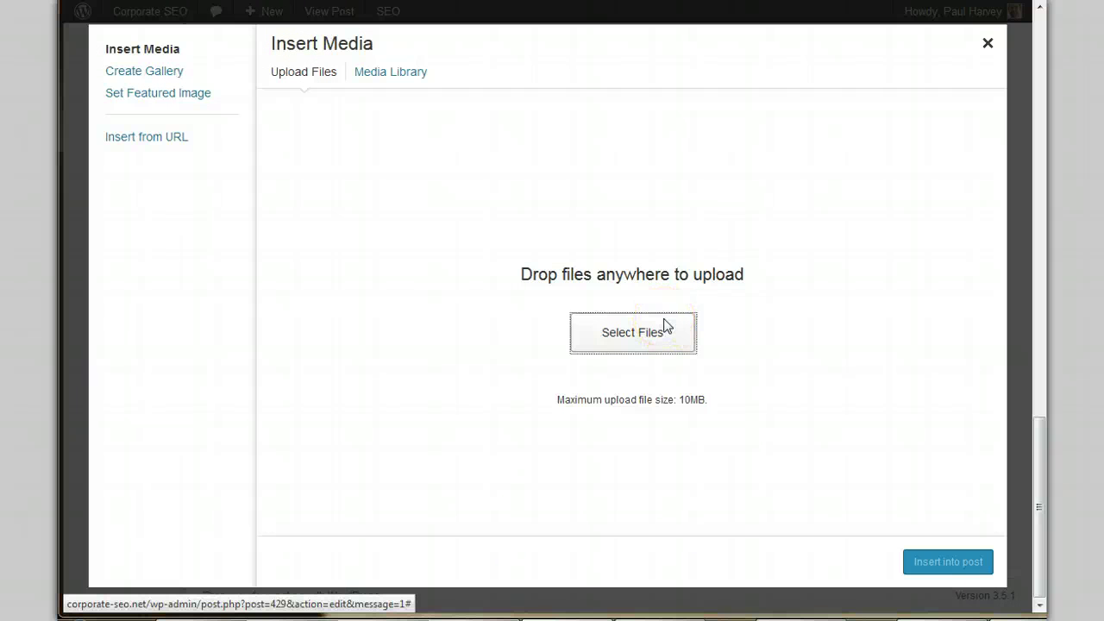
left_click(584, 25)
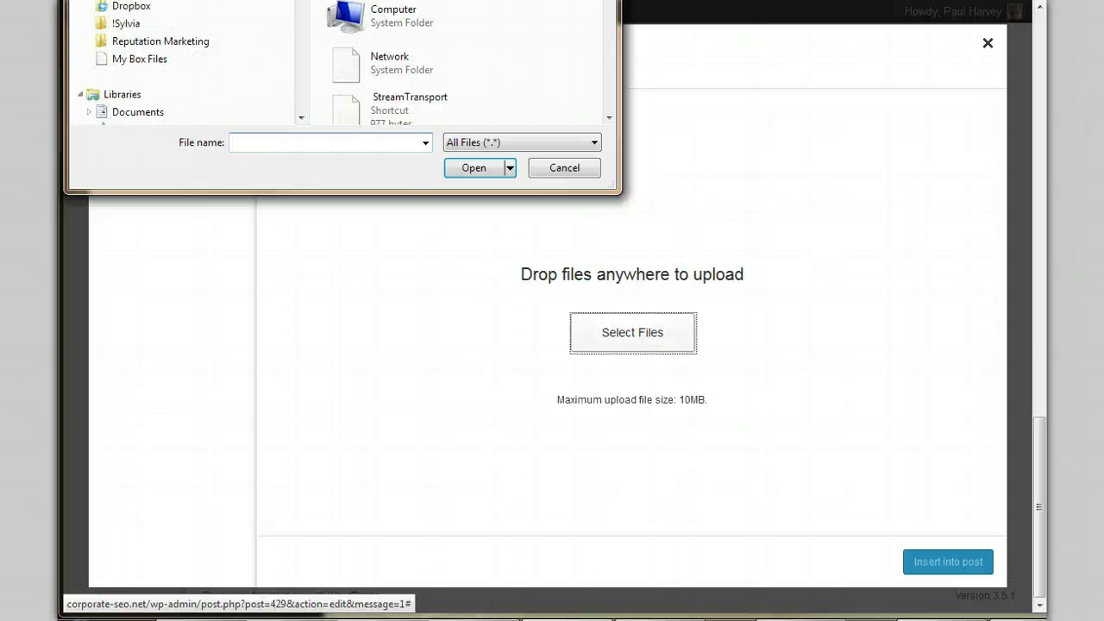
left_click_drag(1063, 0, 710, 43)
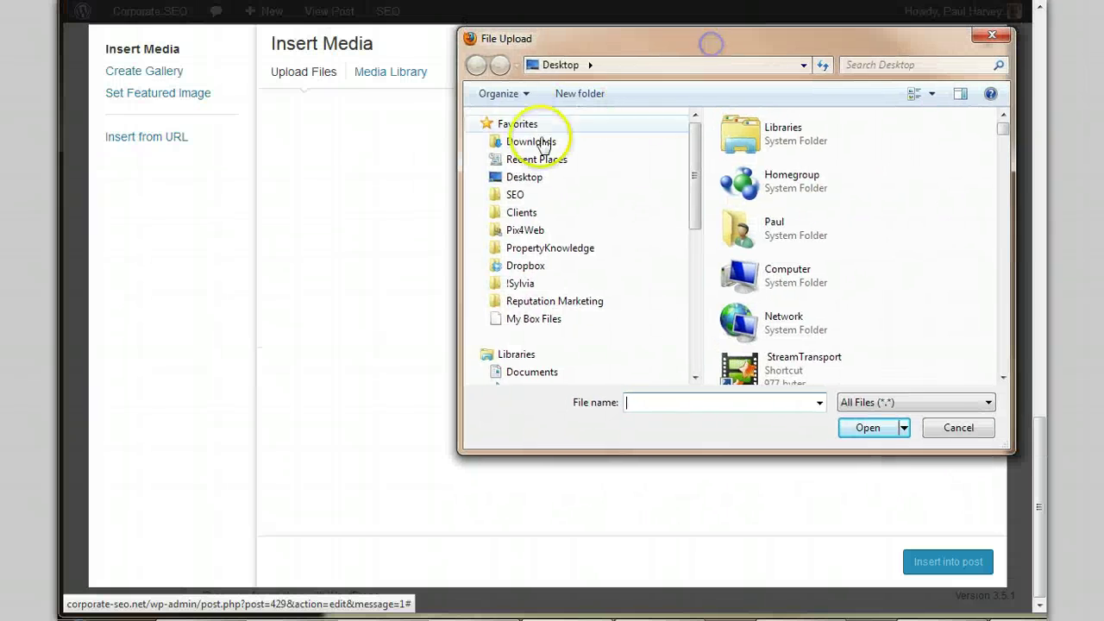
left_click(542, 143)
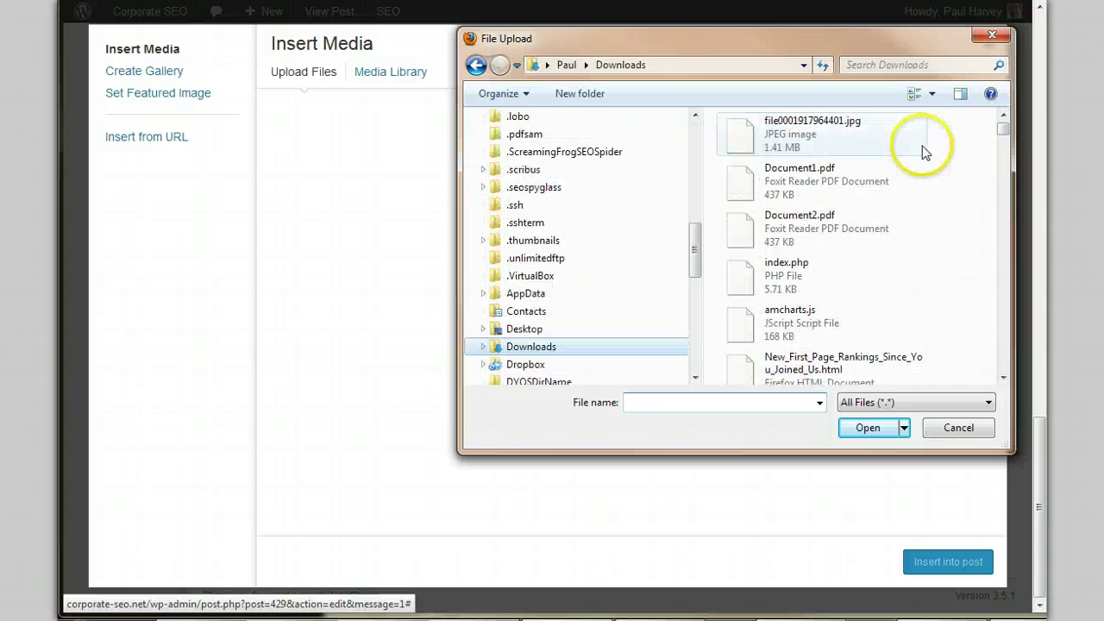
- Rename the downloaded magnifying glass image as "cost effective seo.jpg" within the file upload dialog
left_click(790, 138)
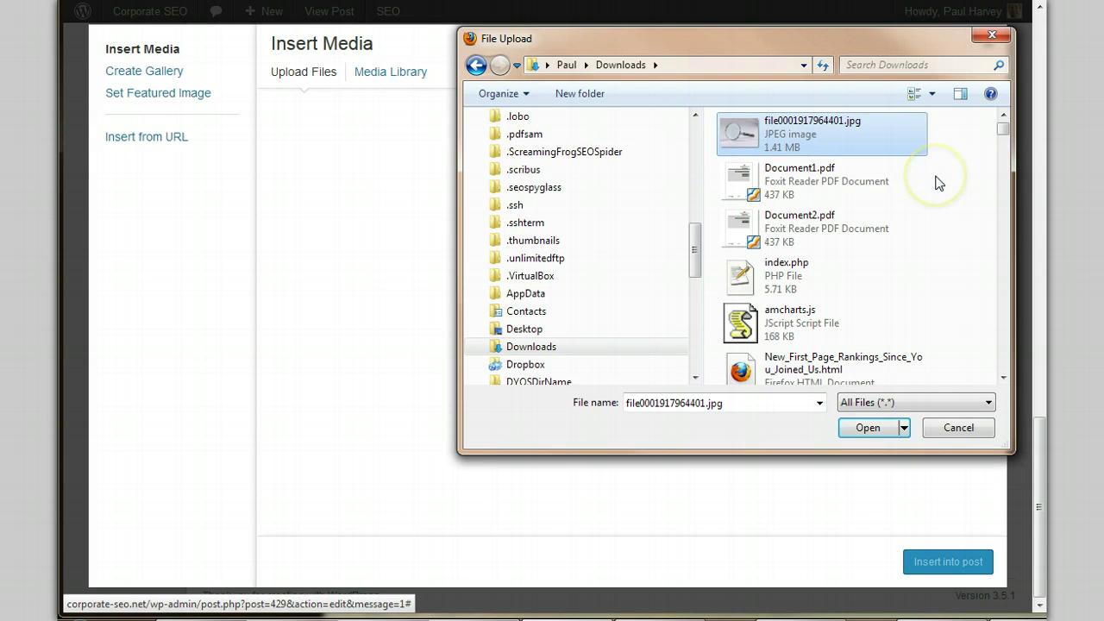
left_click(945, 140)
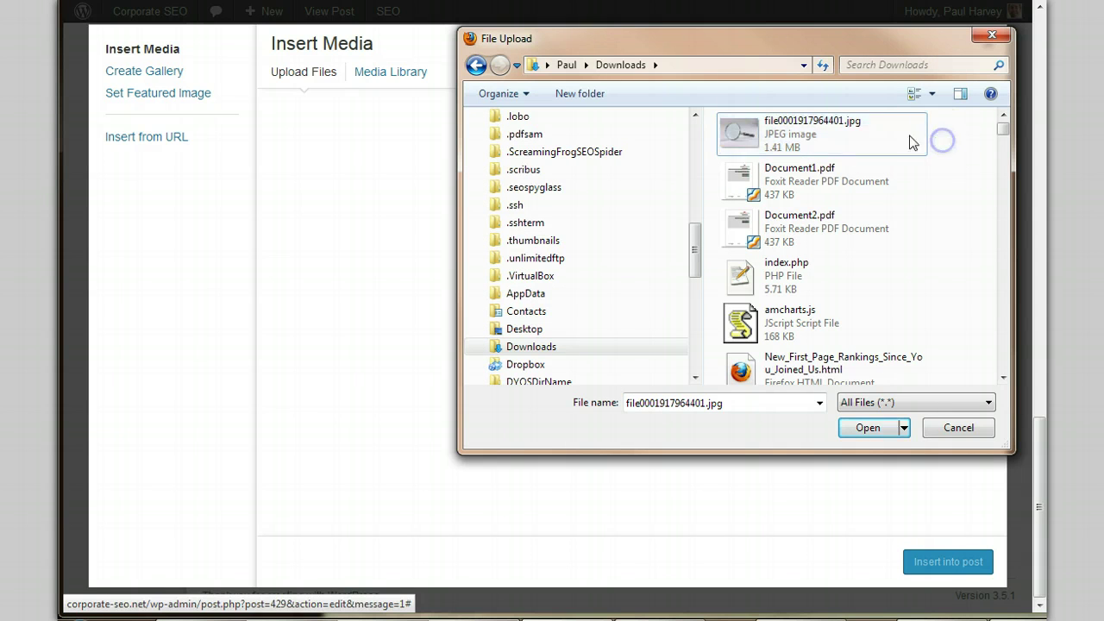
left_click(814, 136)
right_click(814, 138)
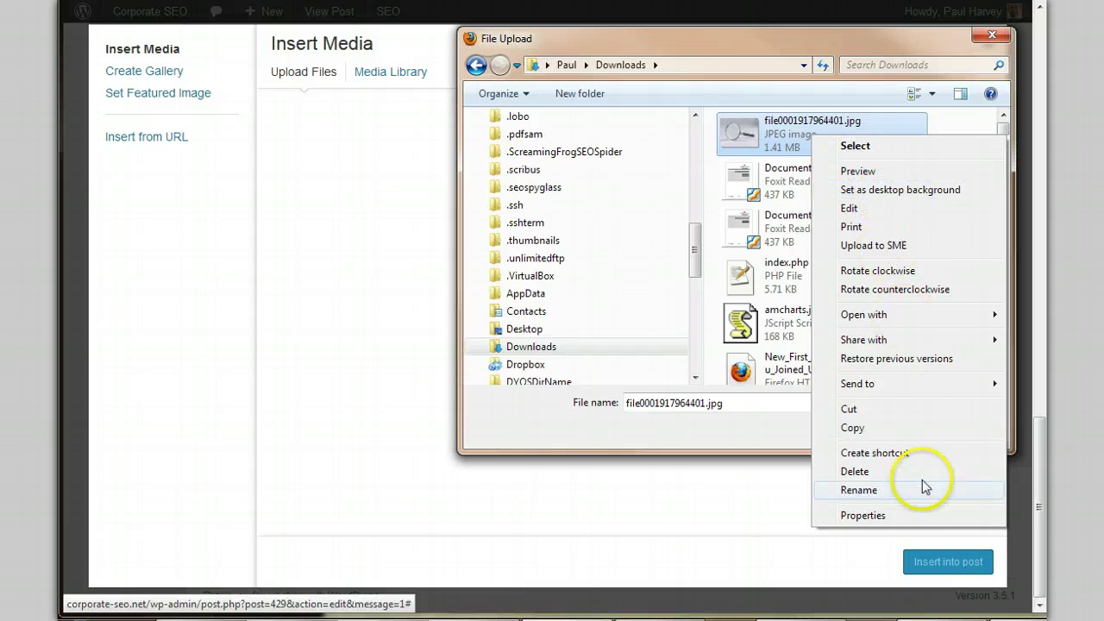
left_click(895, 517)
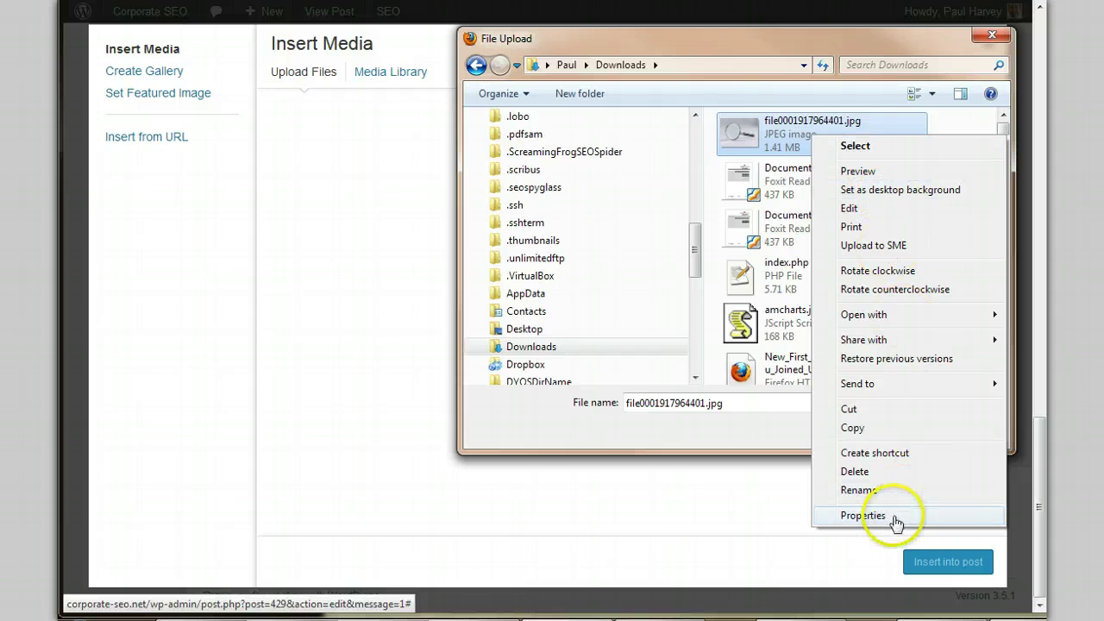
left_click(873, 490)
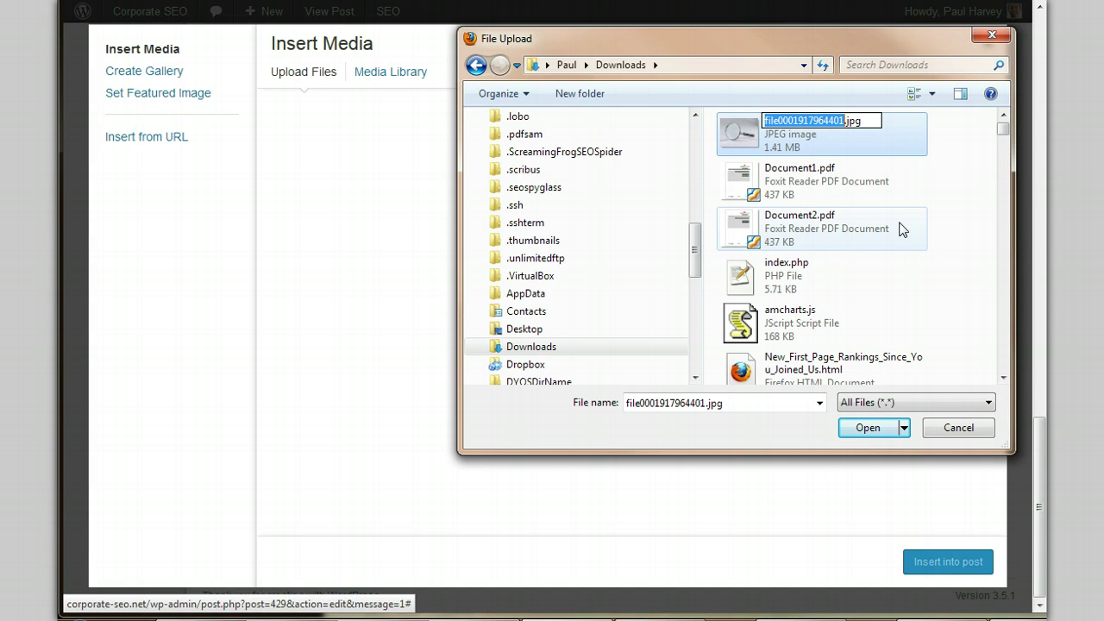
type("cost effective seo")
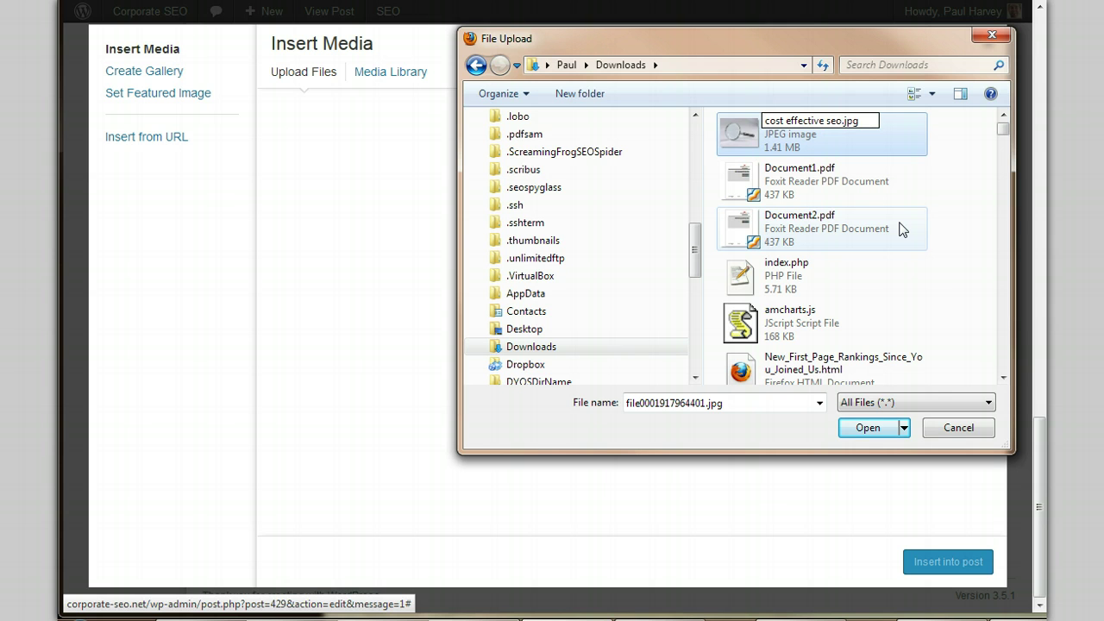
key("Return")
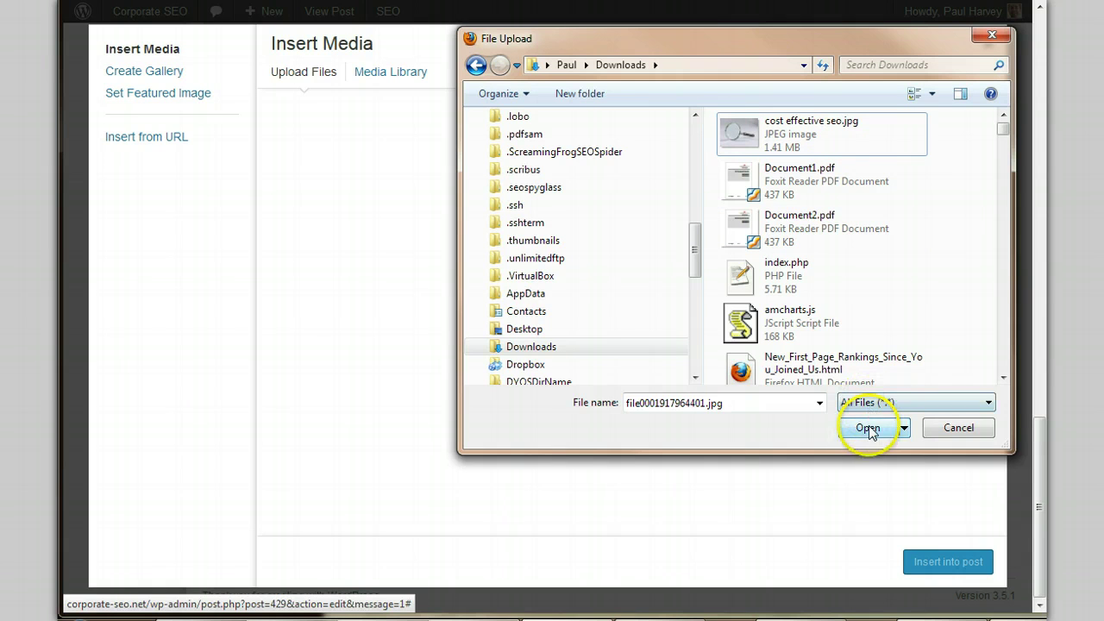
- Upload "cost effective seo.jpg" to the media library
left_click(759, 130)
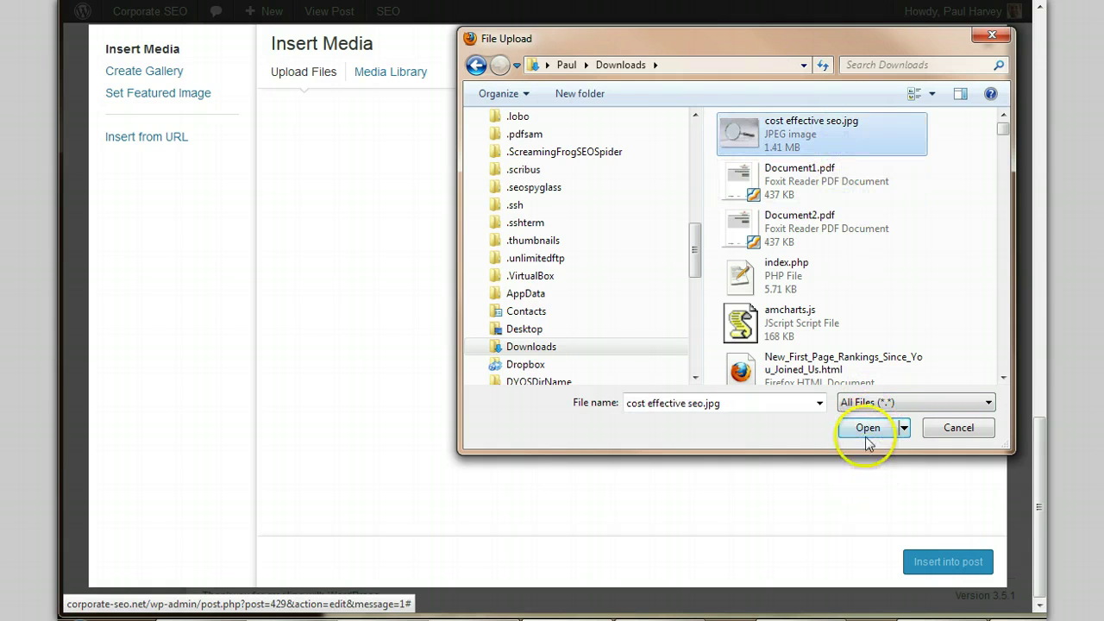
left_click(870, 429)
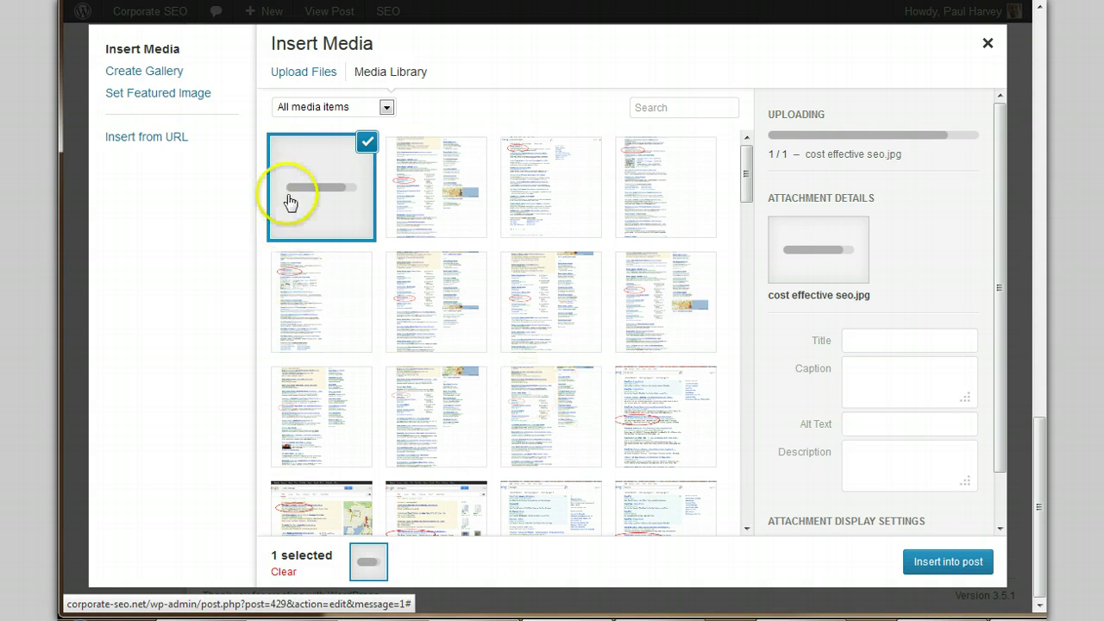
left_click(869, 333)
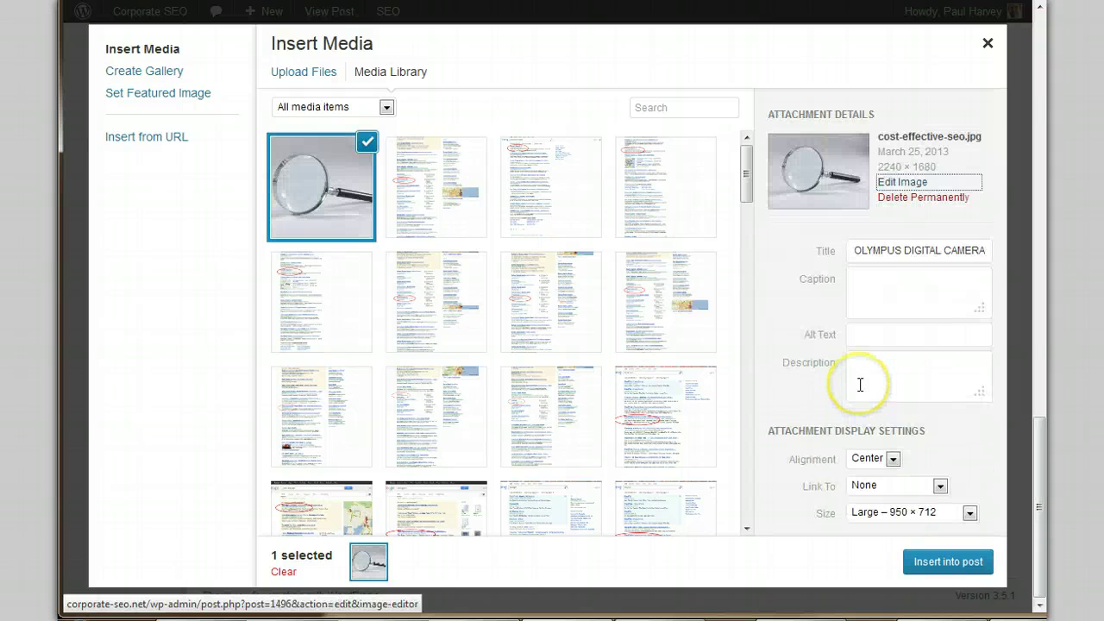
- Set the uploaded image's title to "Cost Effective SEO"
left_click(876, 257)
key("ctrl+a")
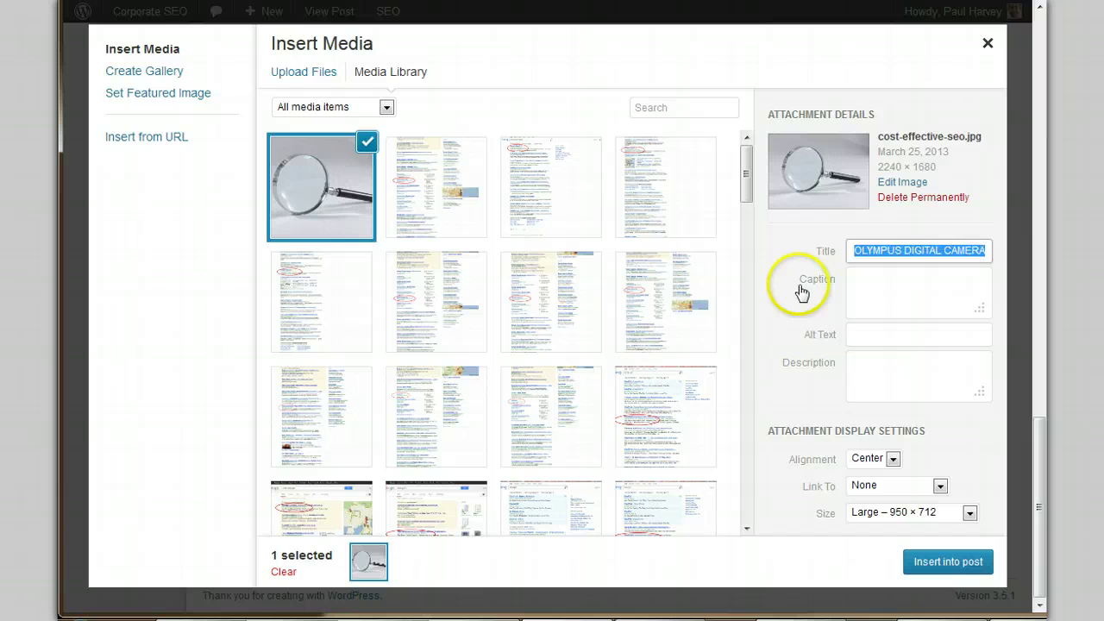
type("Cost R")
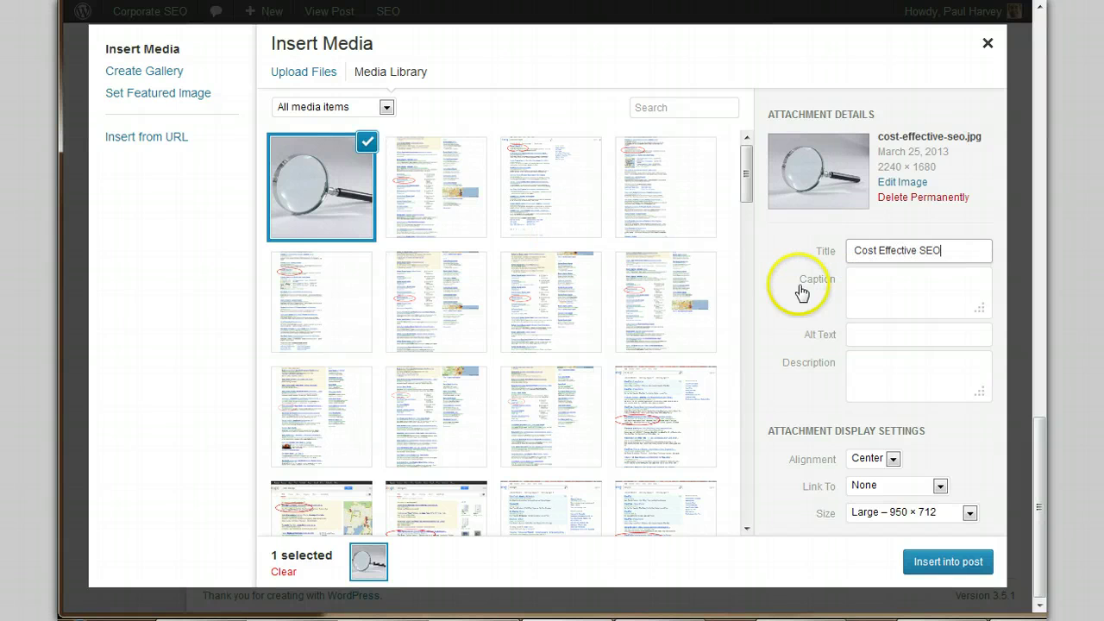
key("ctrl+a")
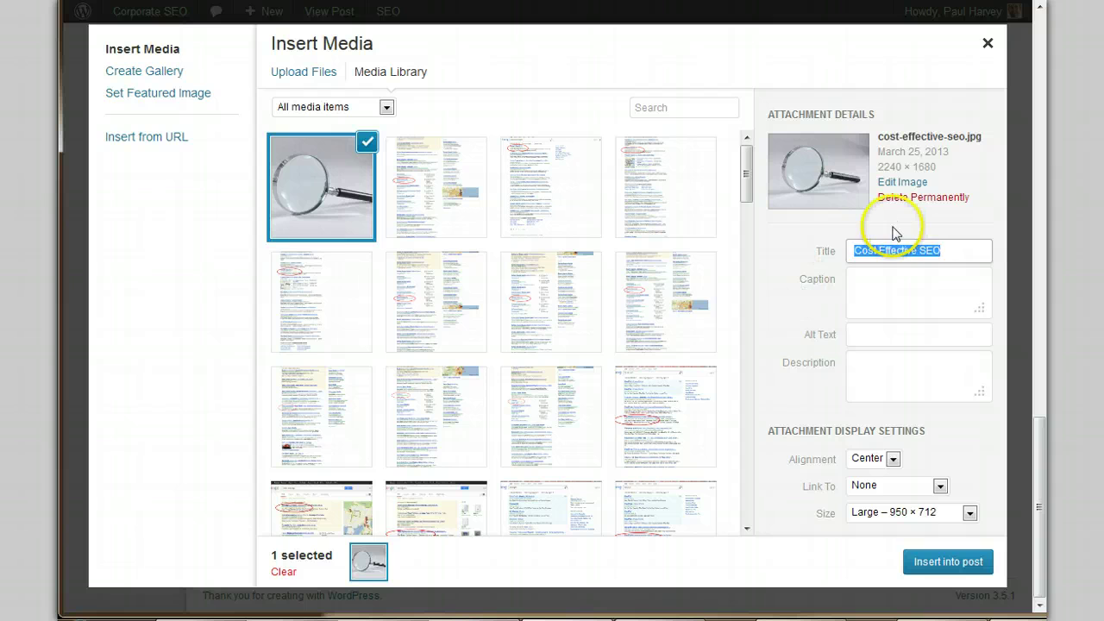
- Set the uploaded image's alt text to "Is SEO Cost Effective?"
key("Tab")
key("Tab")
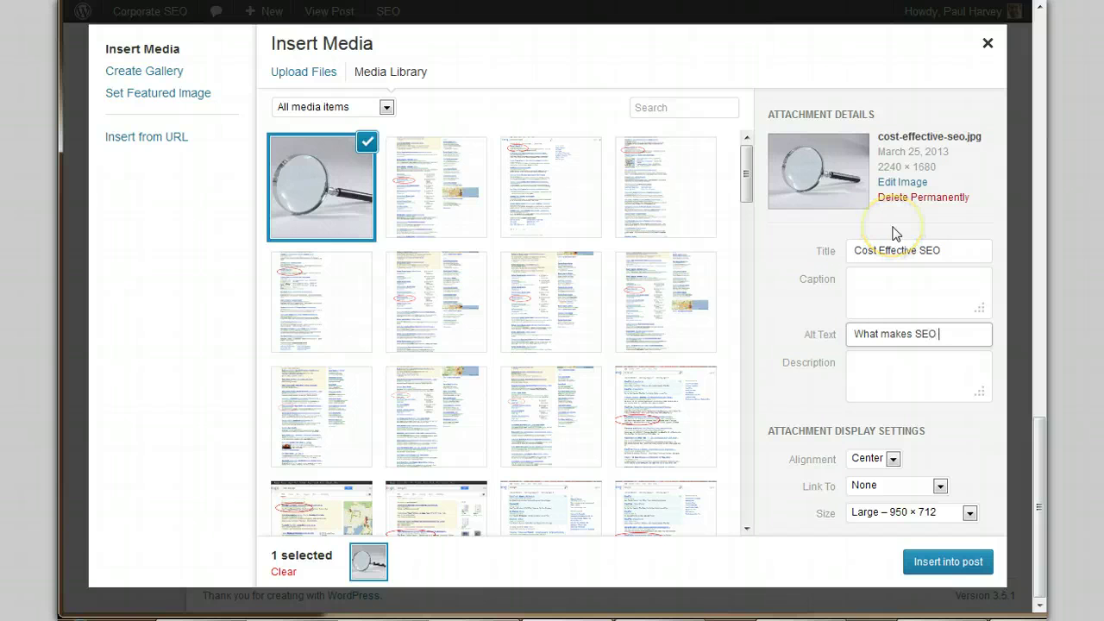
key("ctrl+a")
type("I")
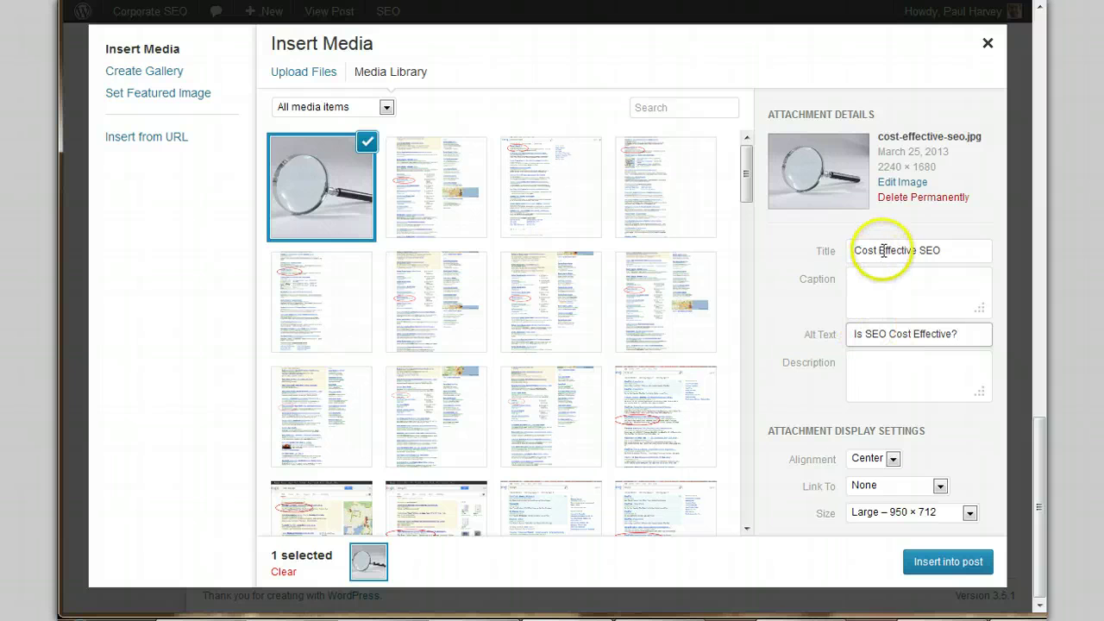
- Insert the magnifying glass image into the post with right alignment at Medium – 300 × 225 size
left_click(894, 459)
left_click(897, 501)
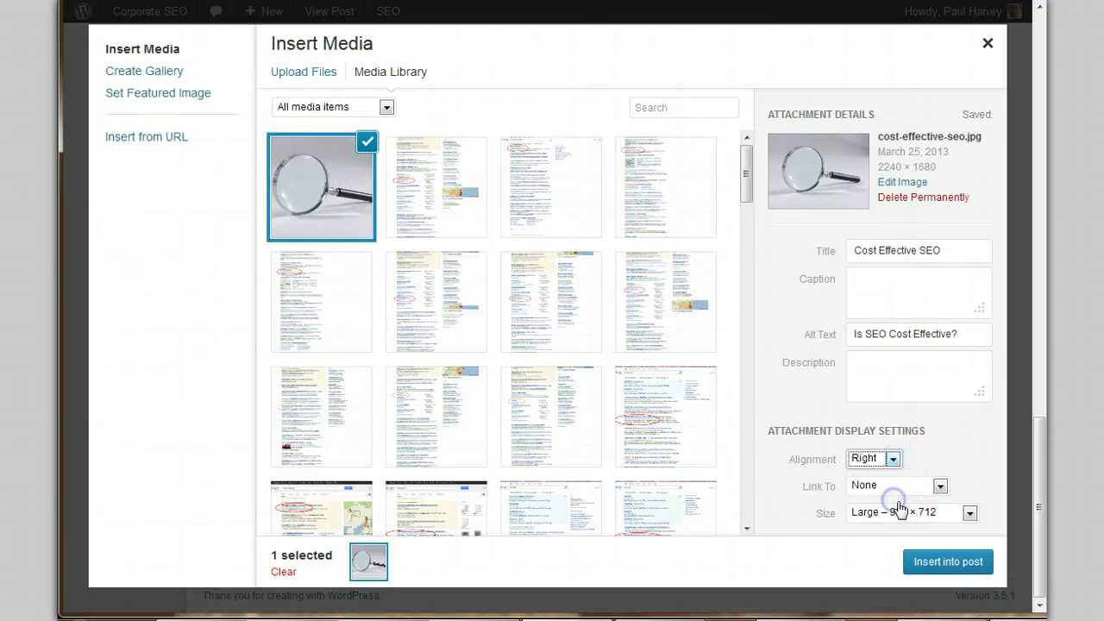
left_click(926, 514)
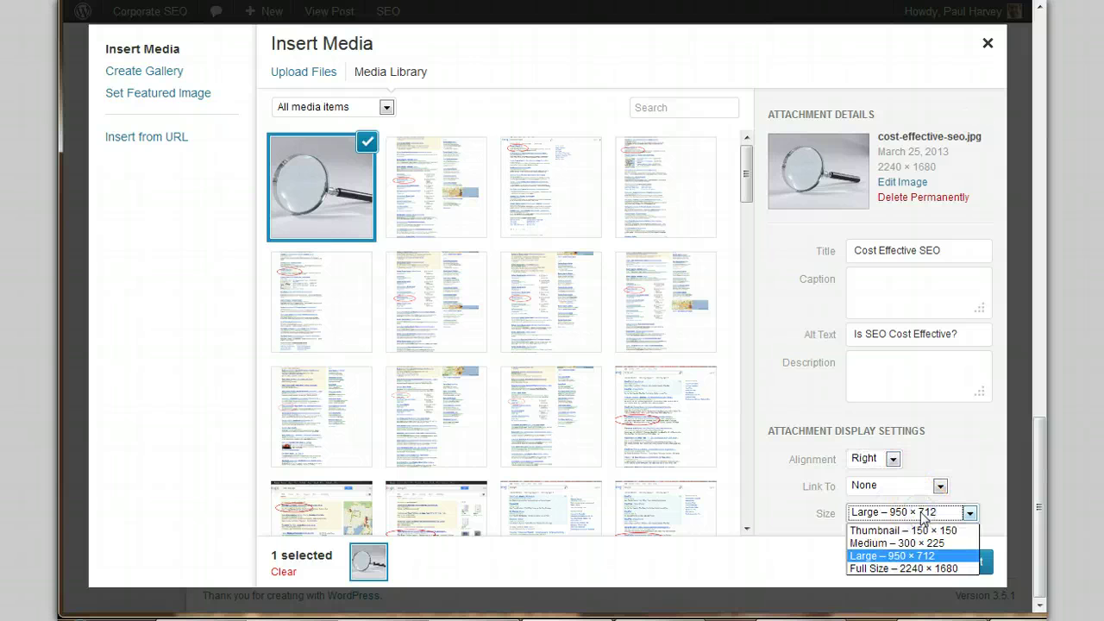
left_click(932, 543)
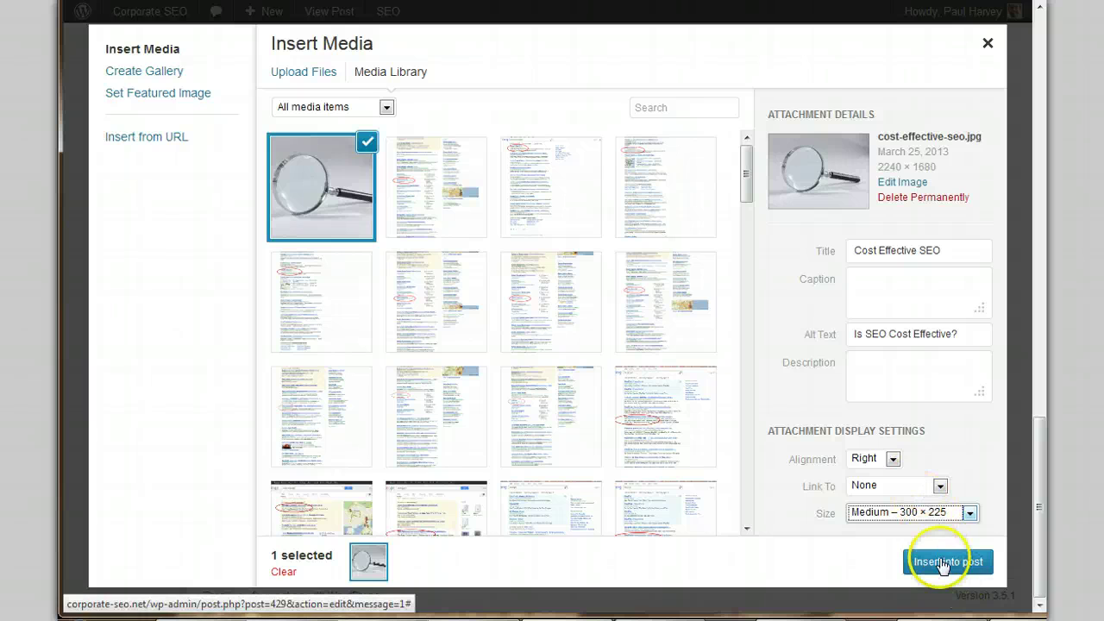
left_click(943, 562)
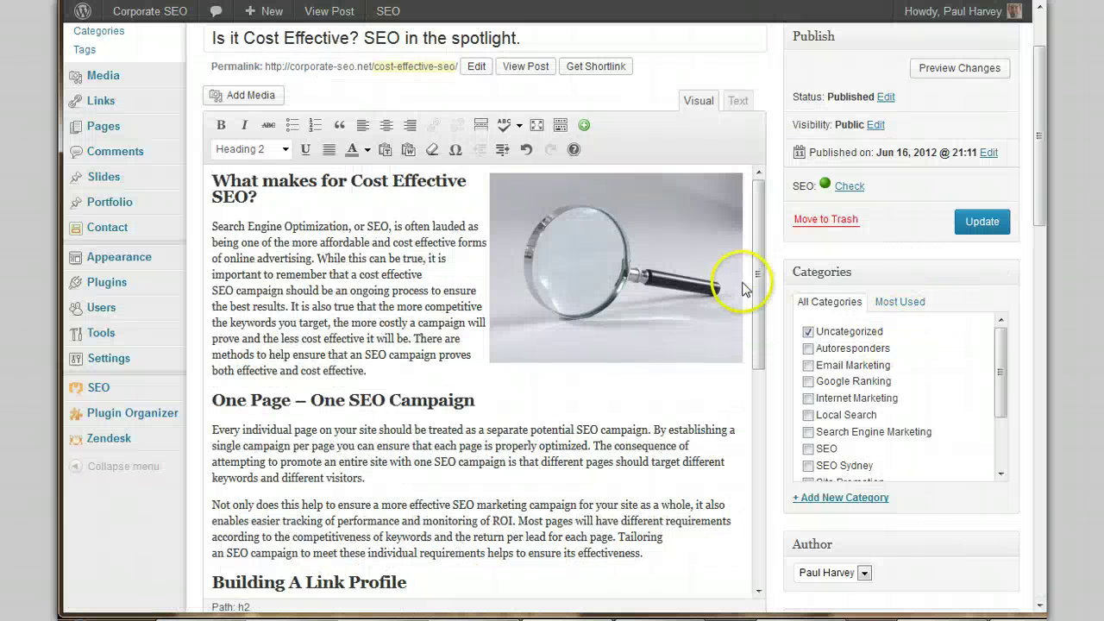
- Update the post and check the refreshed Yoast page analysis for its note on image alt tags
left_click(979, 226)
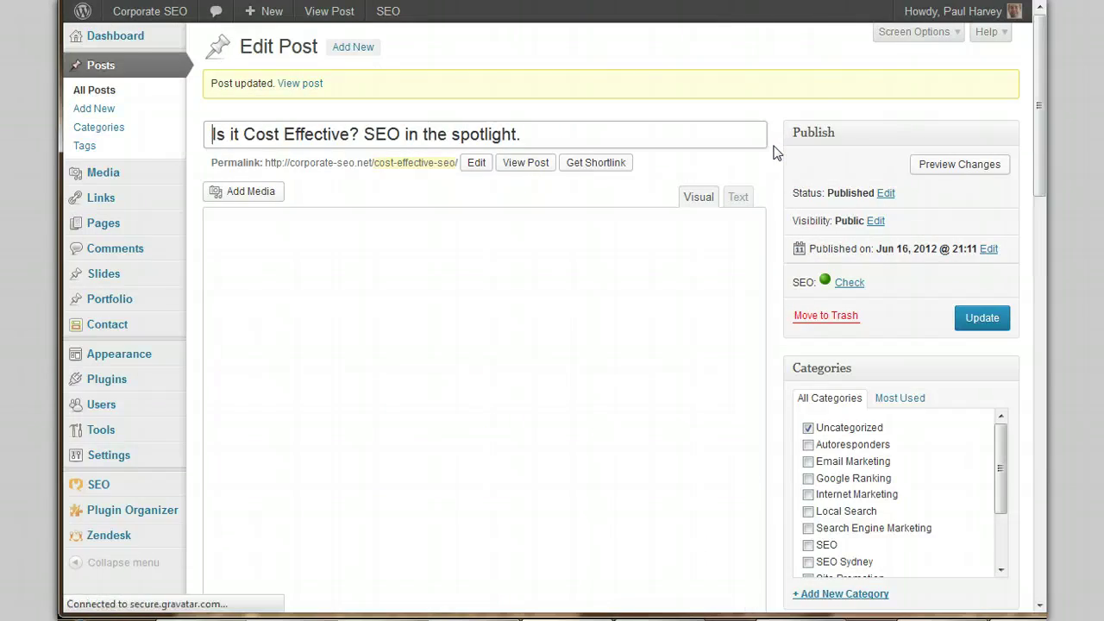
scroll(773, 153, "down", 8)
scroll(278, 197, "down", 2)
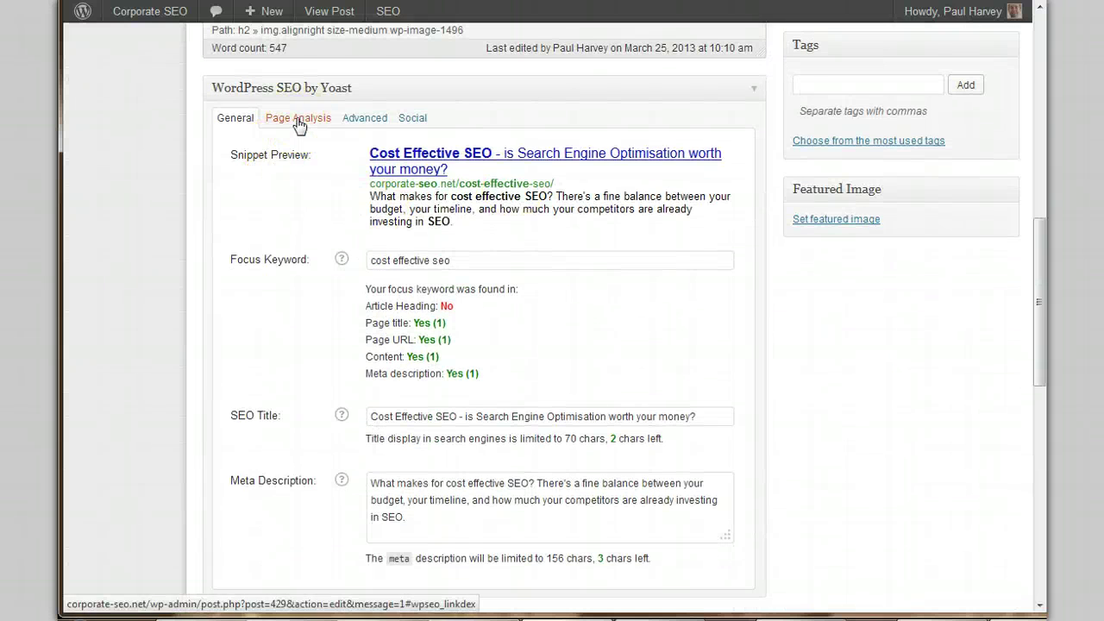
left_click(298, 121)
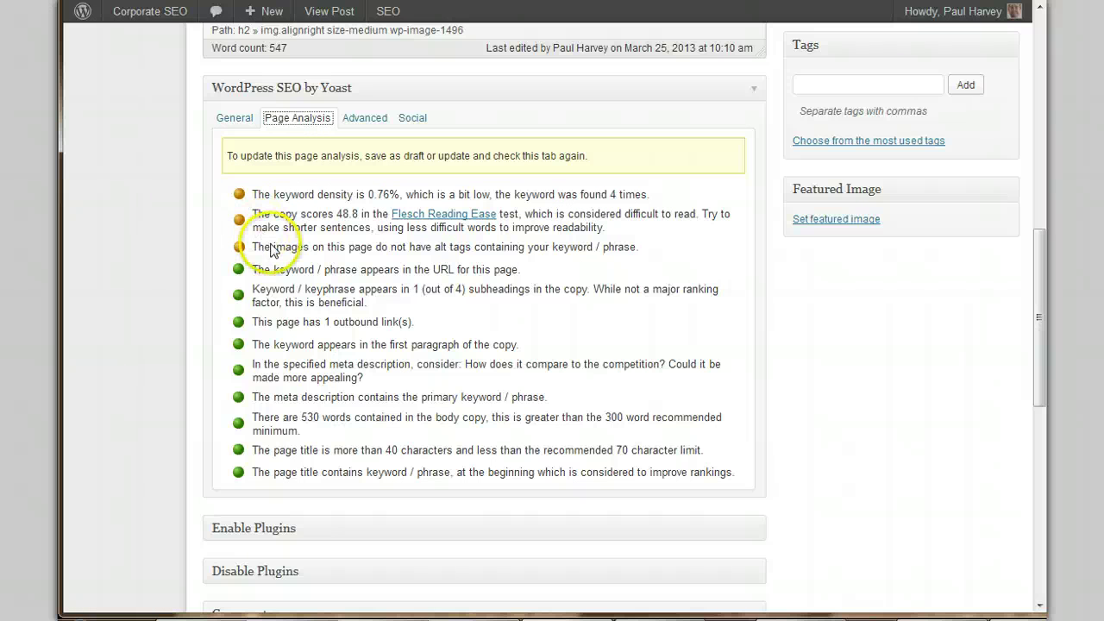
left_click_drag(285, 248, 447, 252)
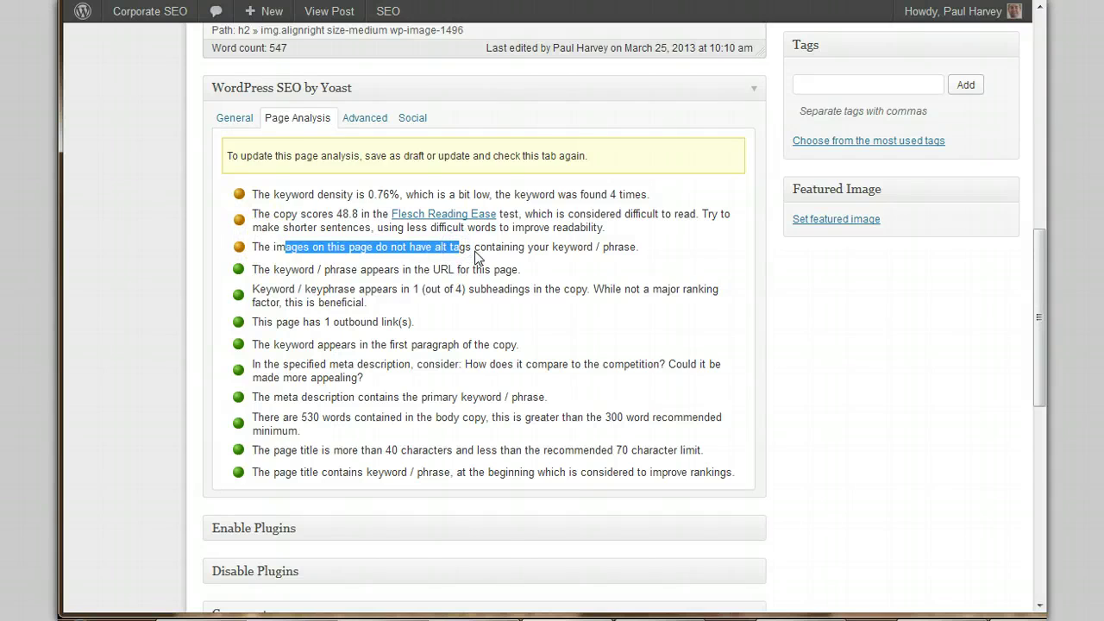
left_click(477, 256)
- Set the inserted image's alternative text to "What makes for Cost Effective SEO?"
scroll(792, 332, "up", 7)
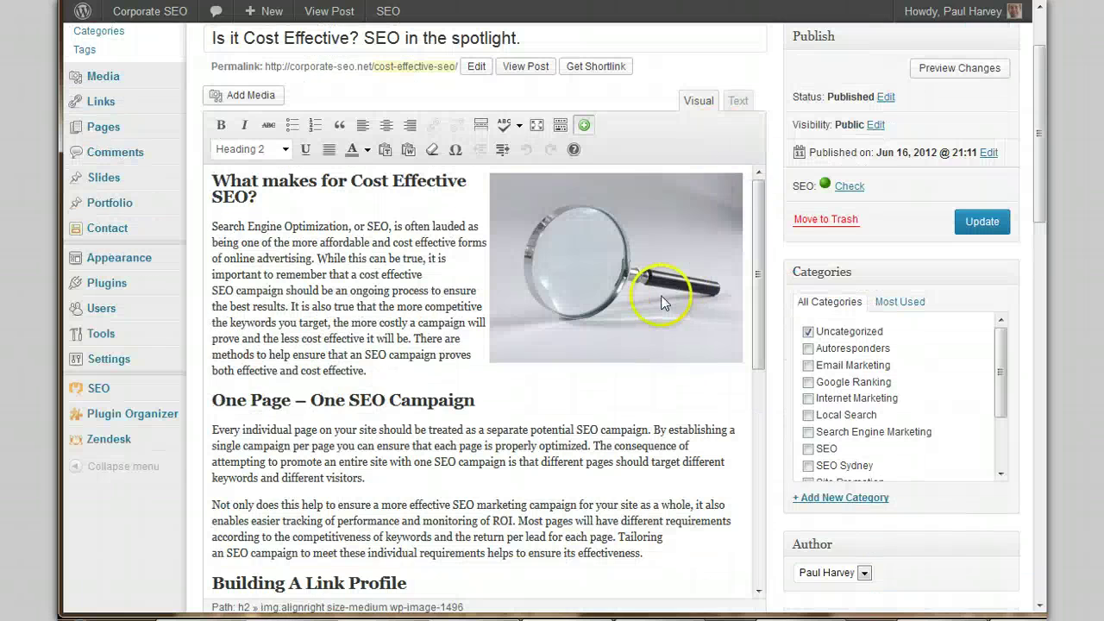
scroll(661, 301, "up", 2)
left_click(550, 281)
left_click(509, 291)
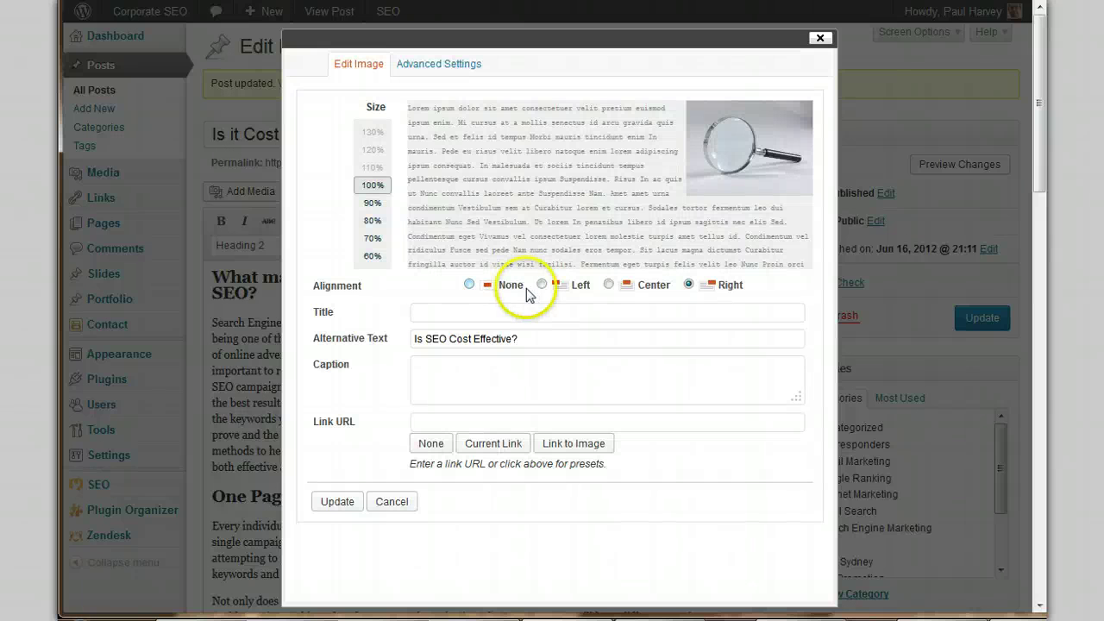
left_click(485, 339)
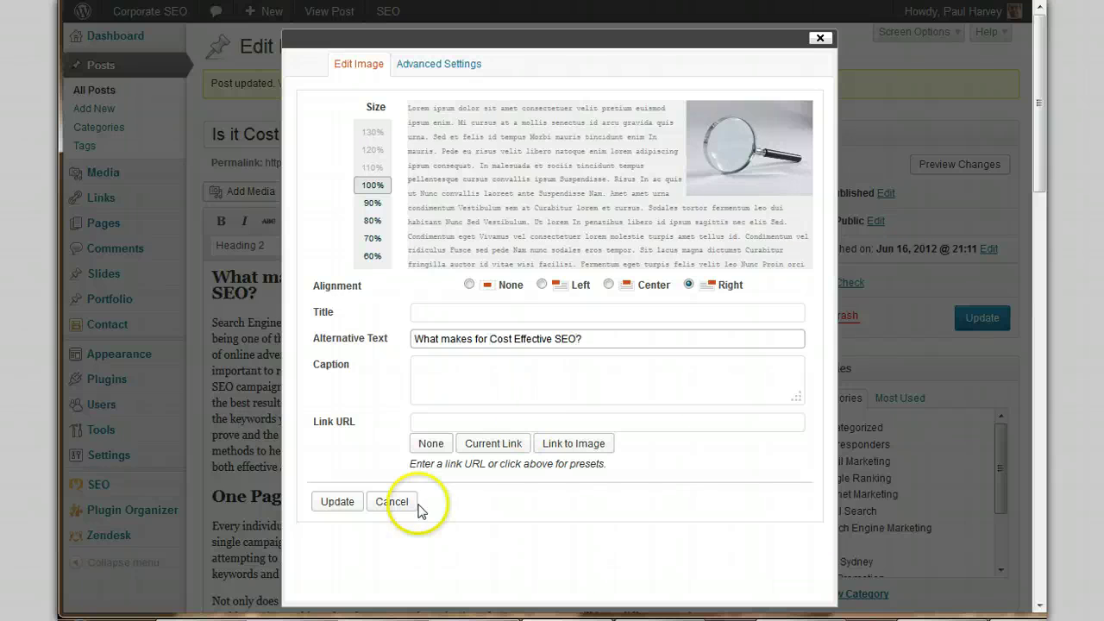
left_click(341, 504)
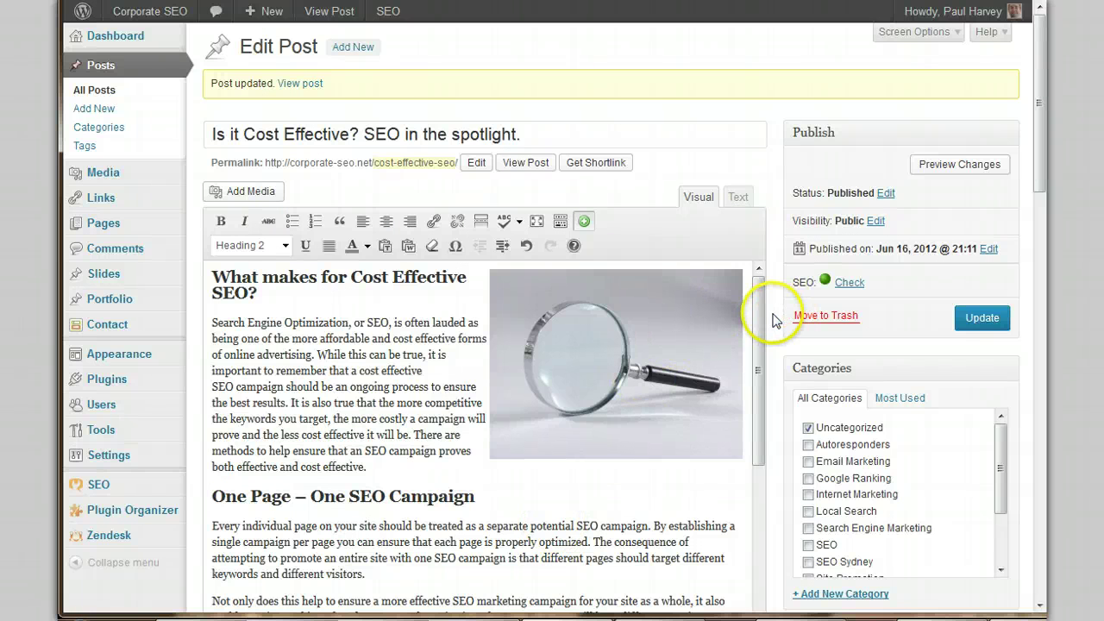
- Insert "cost effective" before "SEO campaign is that different pages" in the first paragraph under "One Page – One SEO Campaign"
scroll(772, 302, "down", 7)
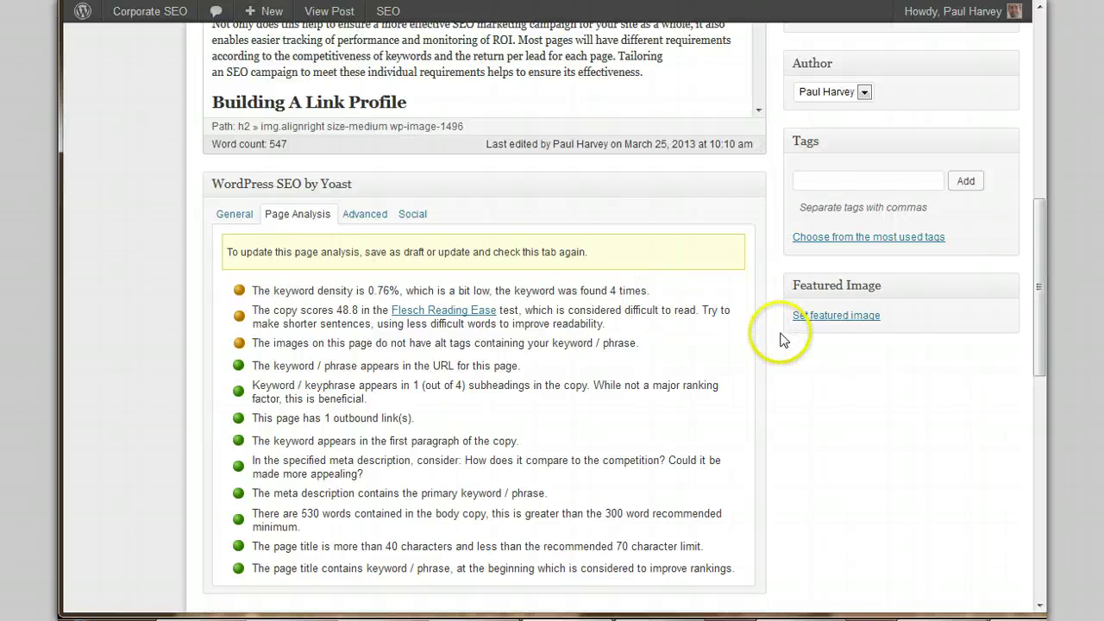
scroll(780, 339, "up", 5)
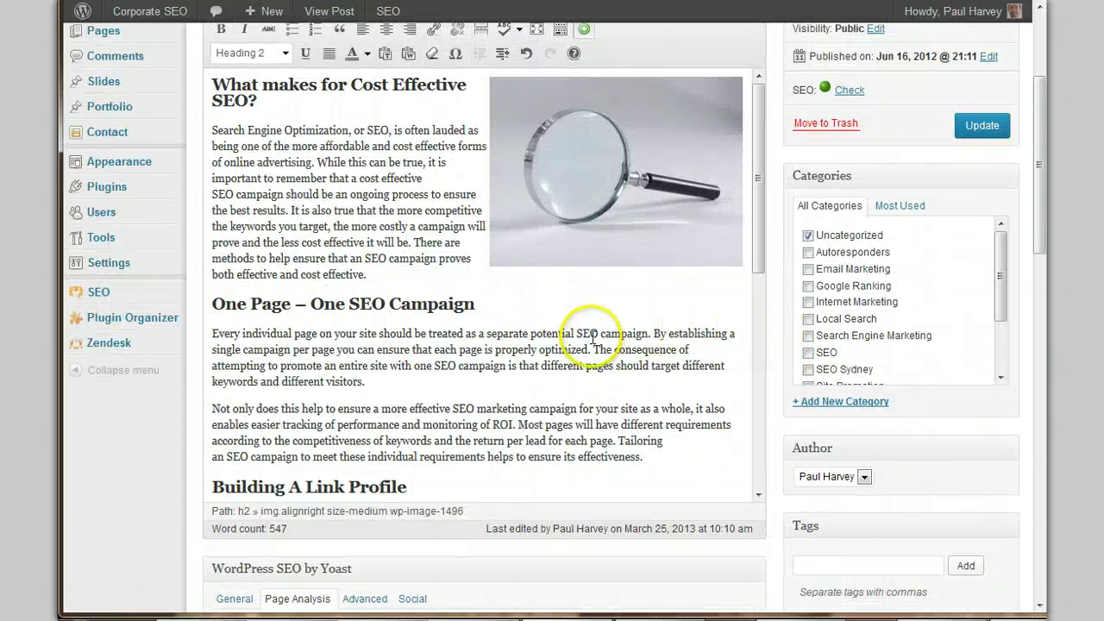
left_click(435, 365)
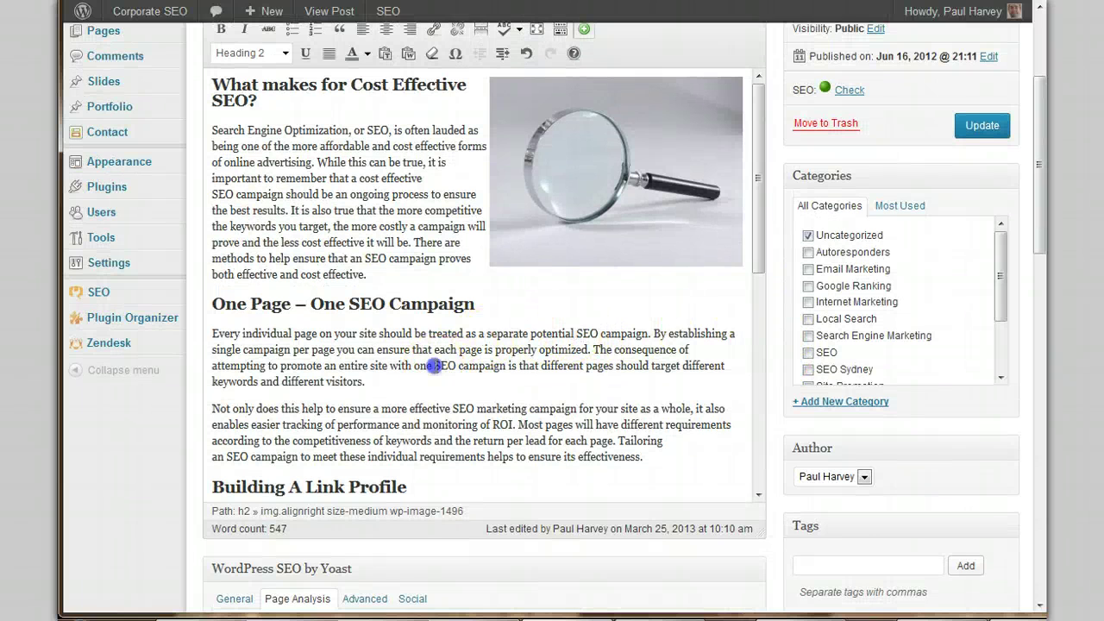
type("cost eff")
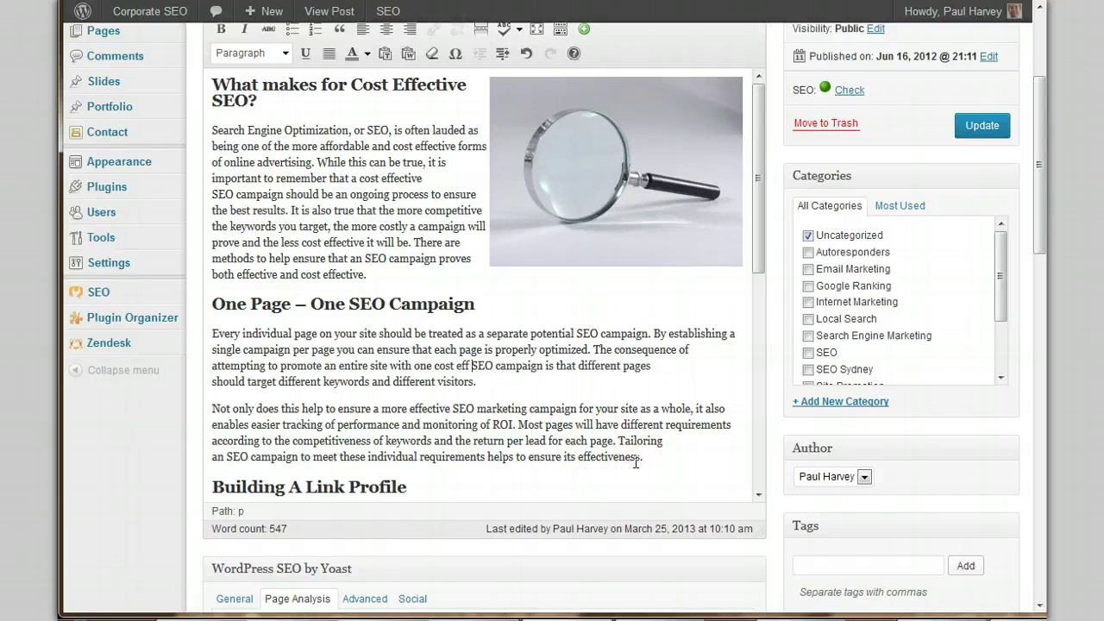
key("ctrl+shift+Left")
key("BackSpace")
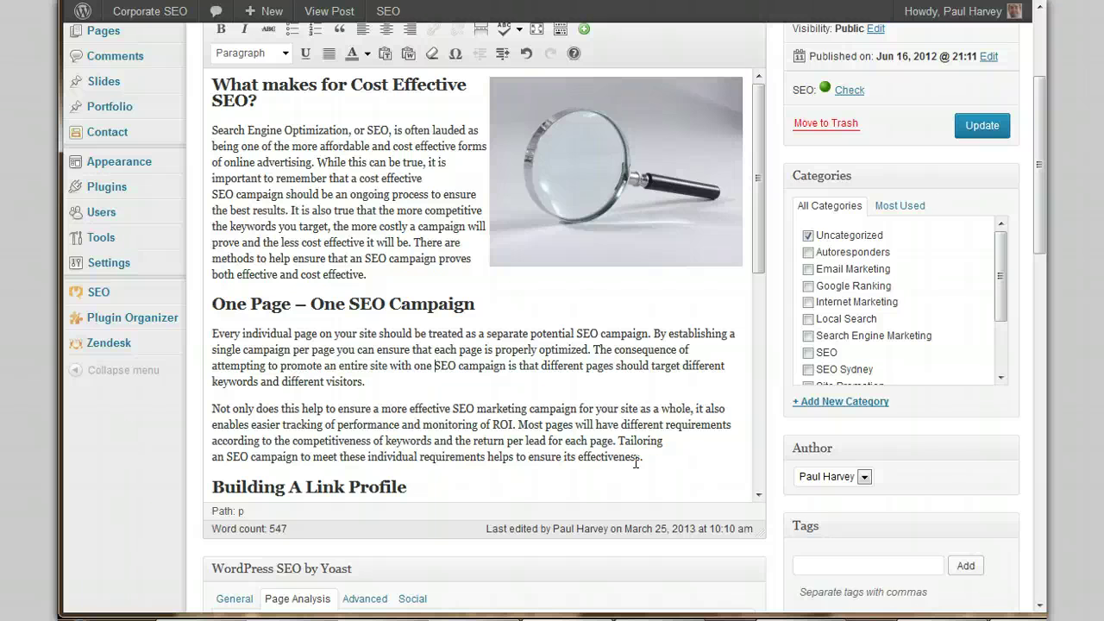
type("cost effectiv")
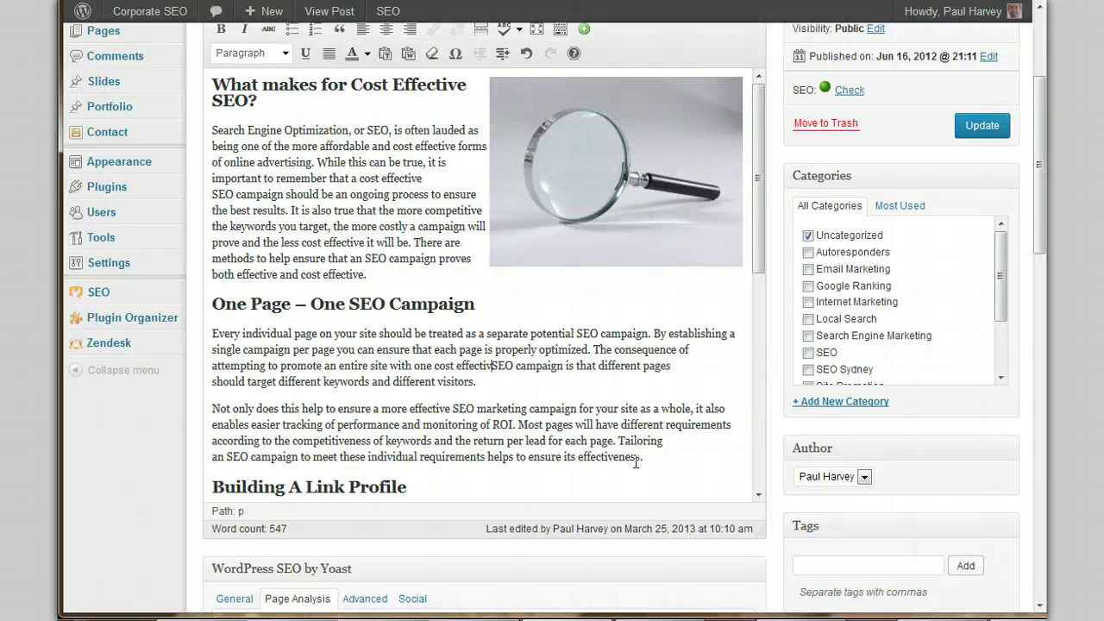
type("e")
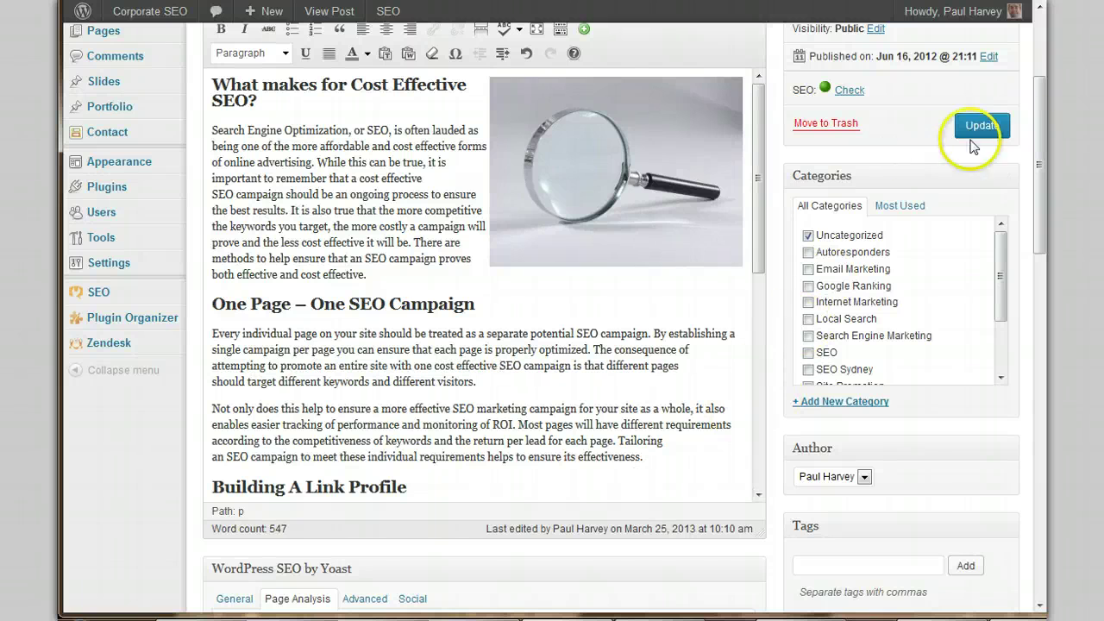
- Update the post and check the keyword density in the refreshed Yoast page analysis
left_click(972, 138)
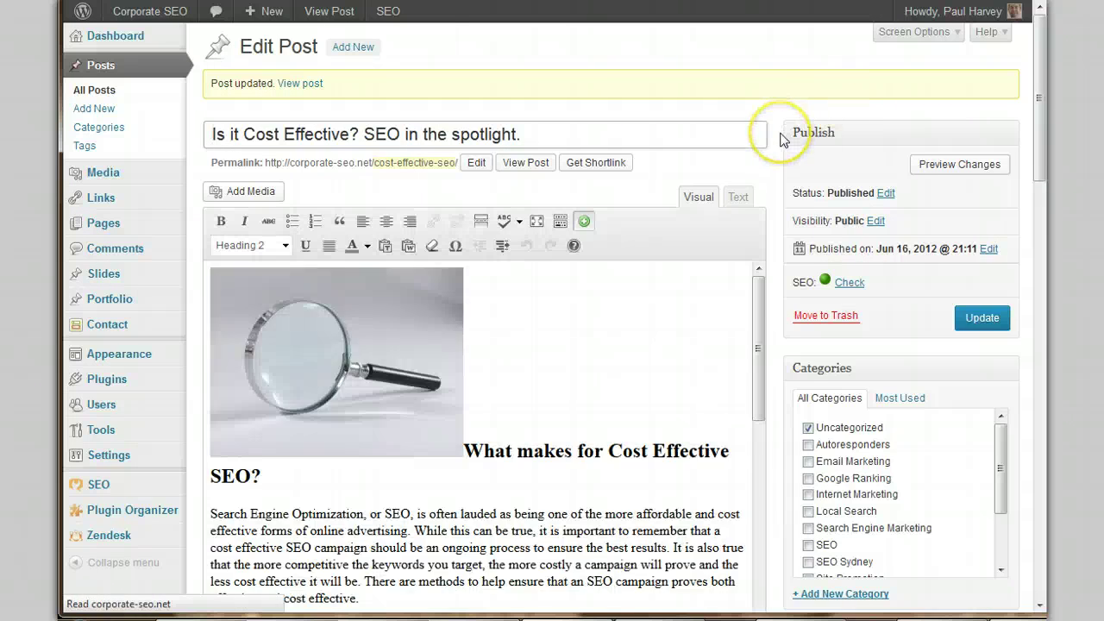
scroll(725, 164, "down", 10)
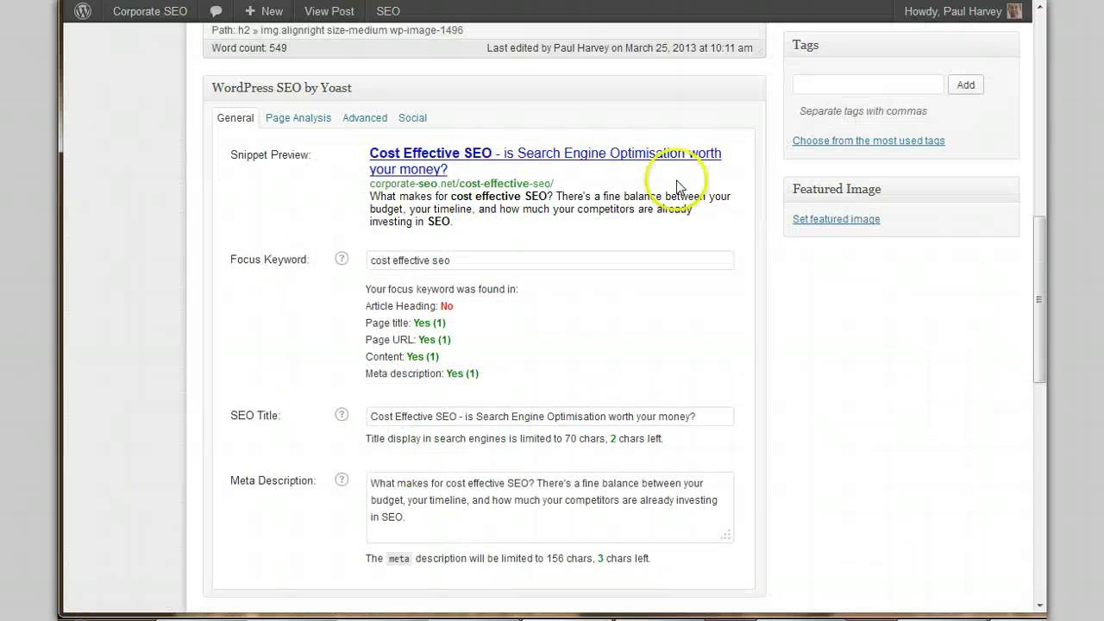
left_click(296, 119)
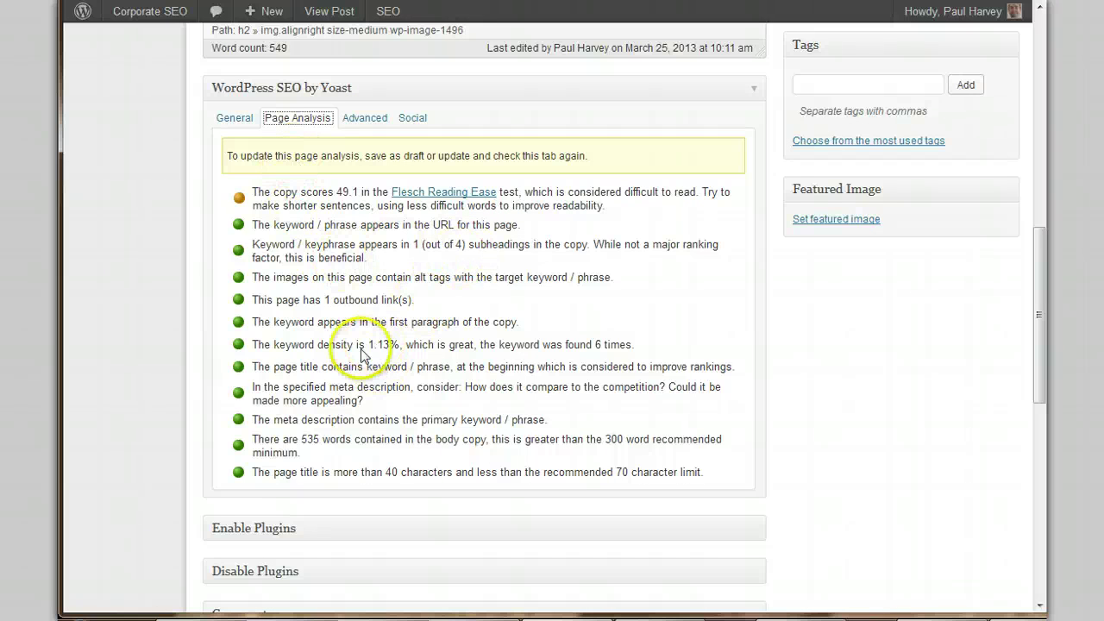
left_click(412, 348)
left_click_drag(412, 348, 359, 345)
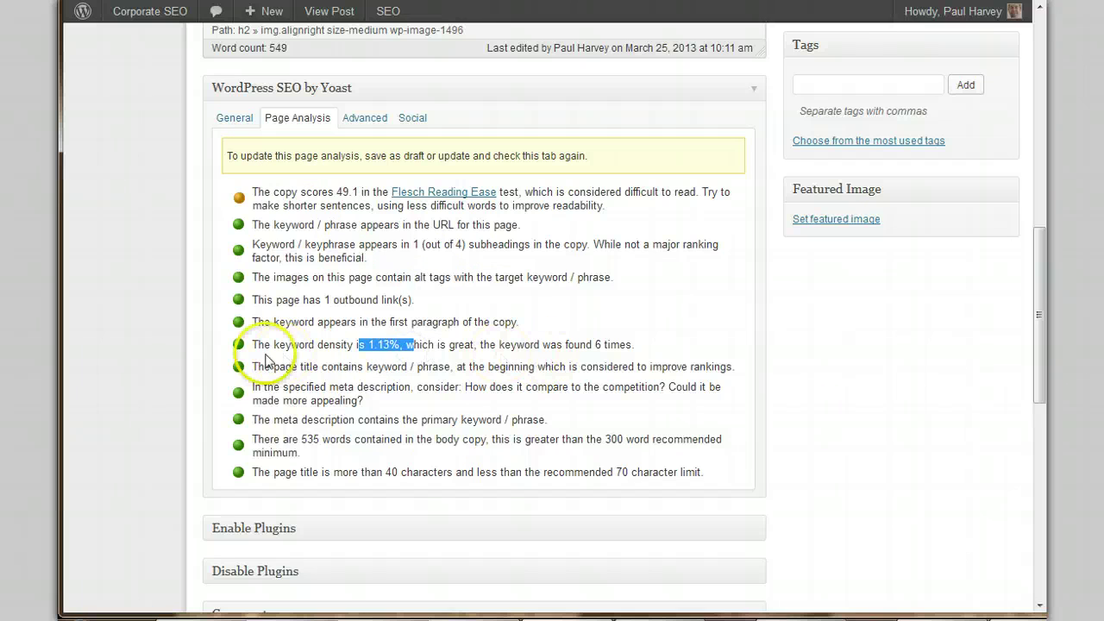
left_click(312, 199)
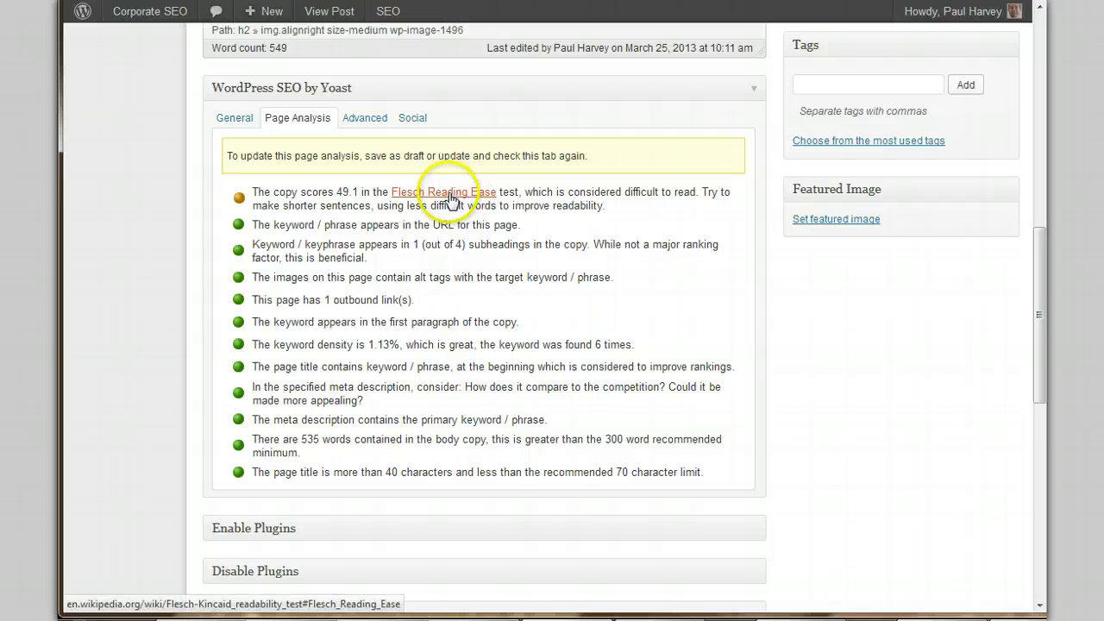
- Look up the Flesch Reading Ease test on Wikipedia, examine its score table, and return to the page analysis
left_click(451, 198)
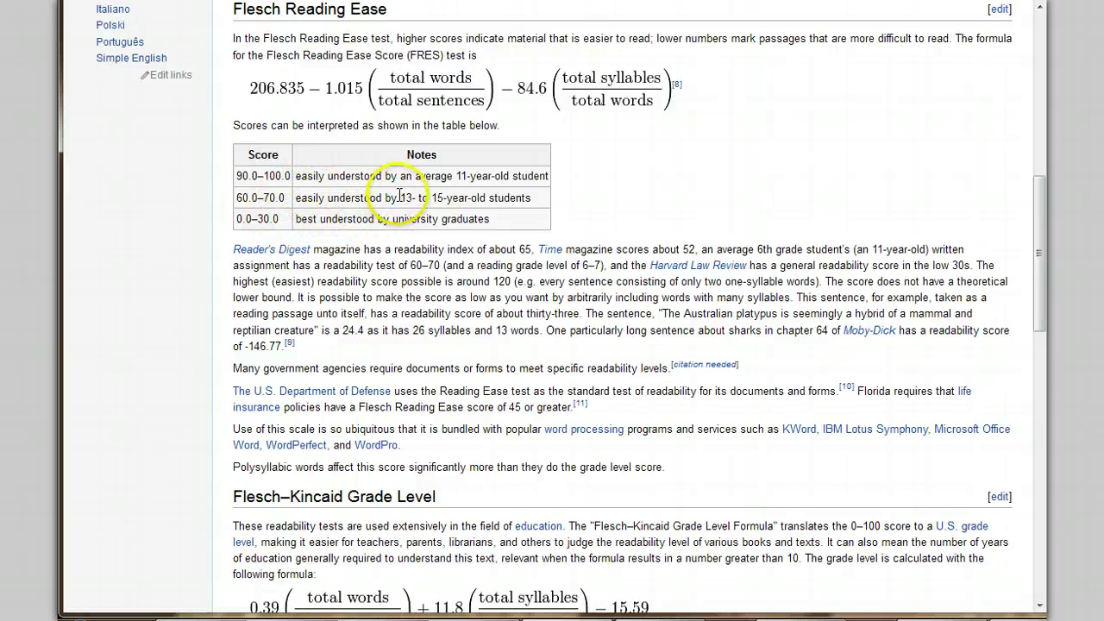
left_click_drag(398, 197, 461, 199)
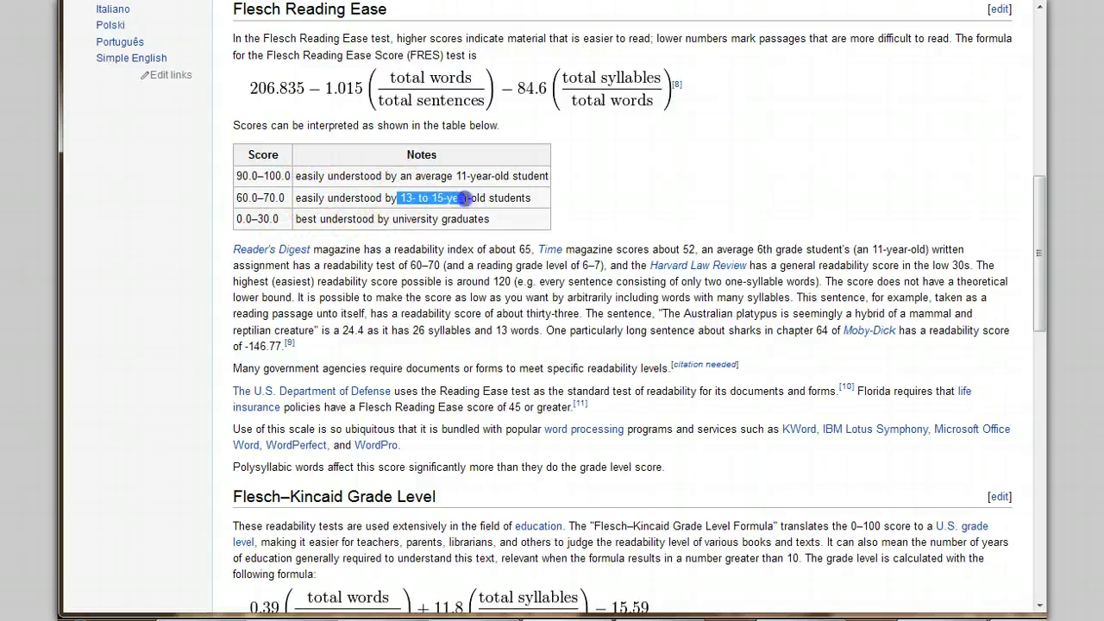
left_click(475, 195)
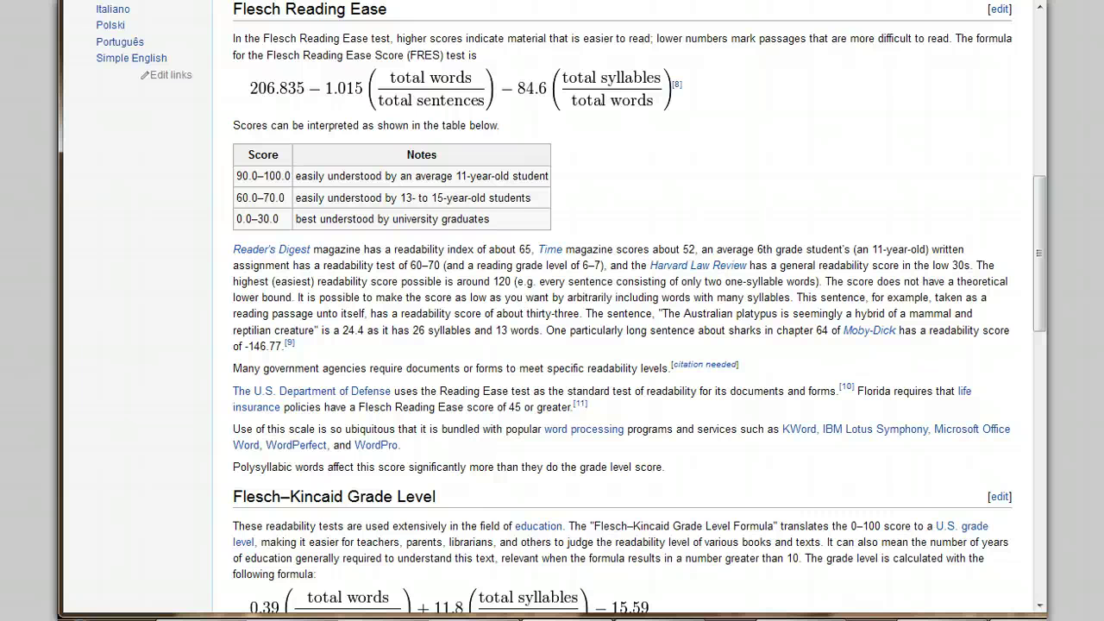
key("ctrl+w")
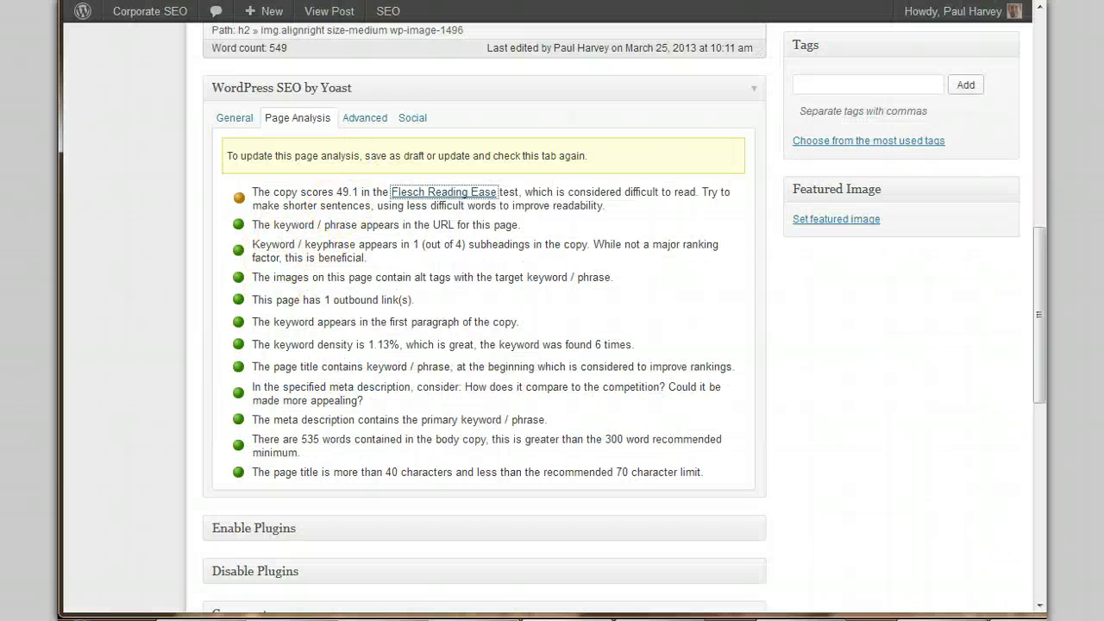
- Compare the post's readability score with the score ranges and reader levels in Wikipedia's Flesch Reading Ease table
left_click(348, 192)
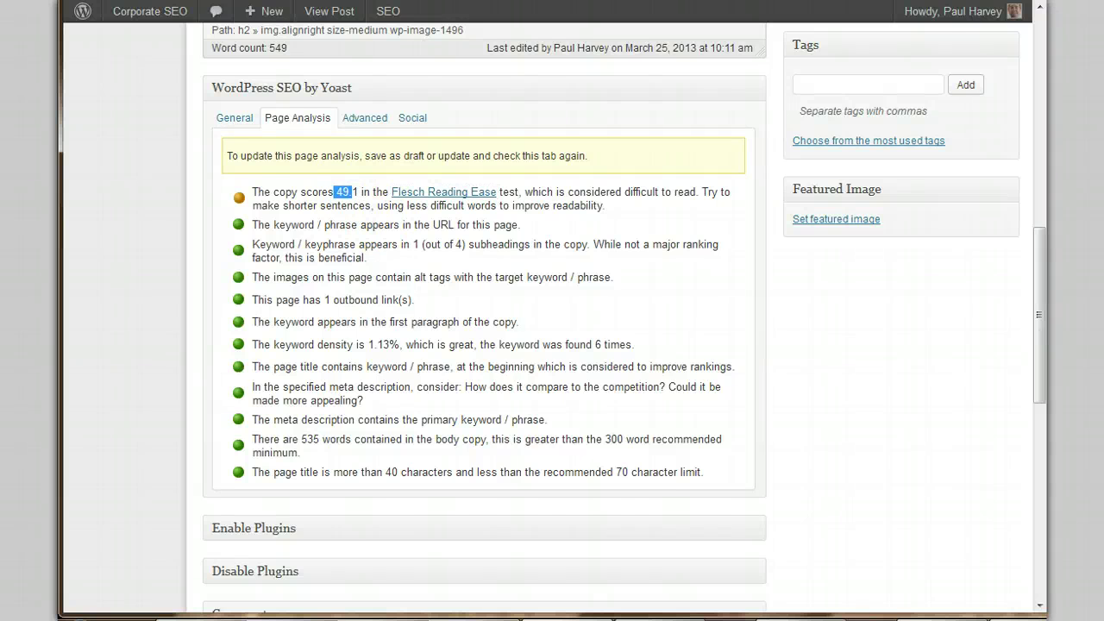
key("ctrl+Tab")
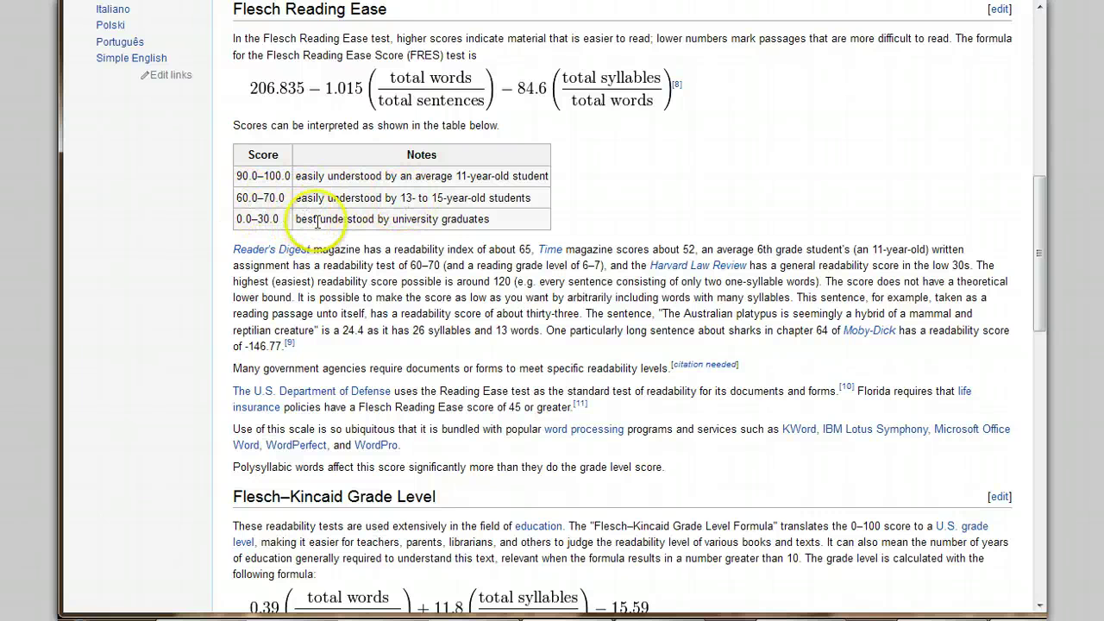
left_click_drag(317, 220, 437, 221)
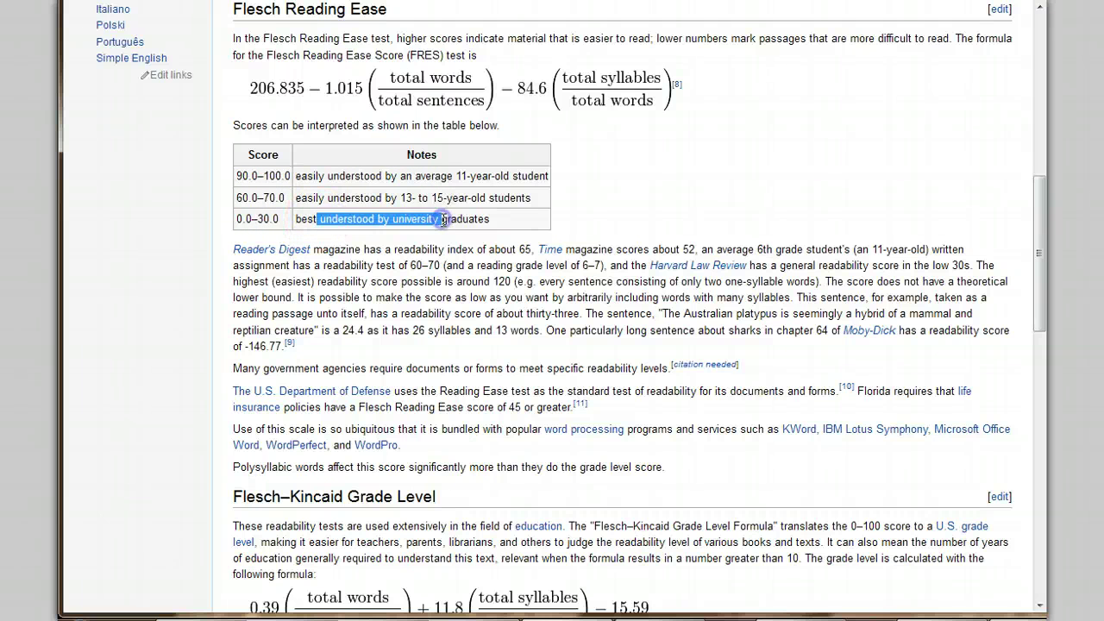
left_click(457, 219)
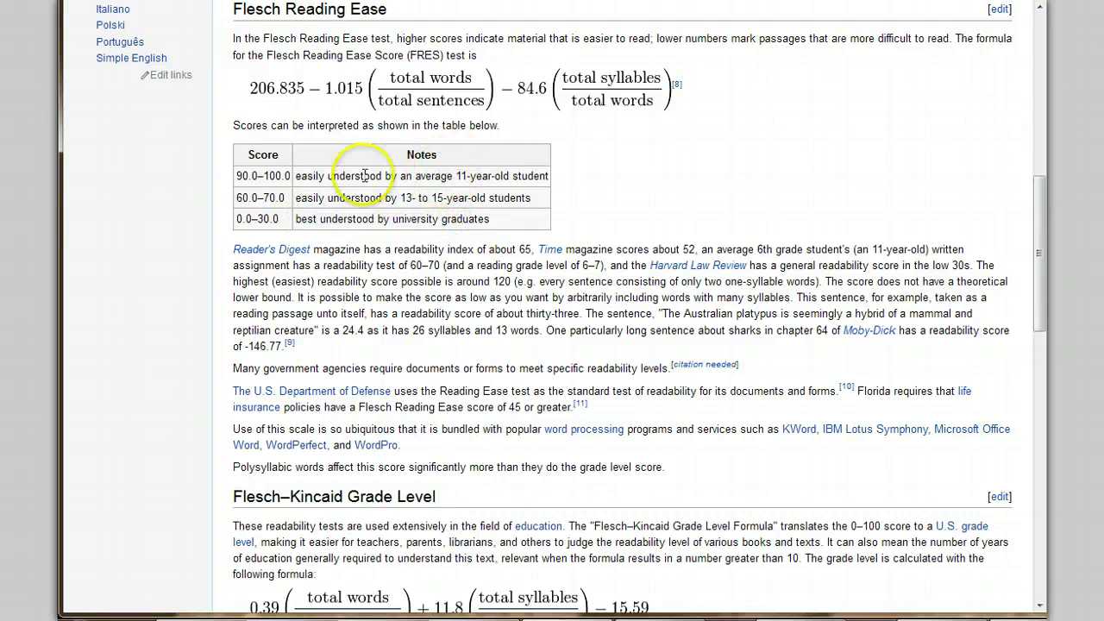
left_click_drag(247, 176, 251, 222)
left_click(259, 222)
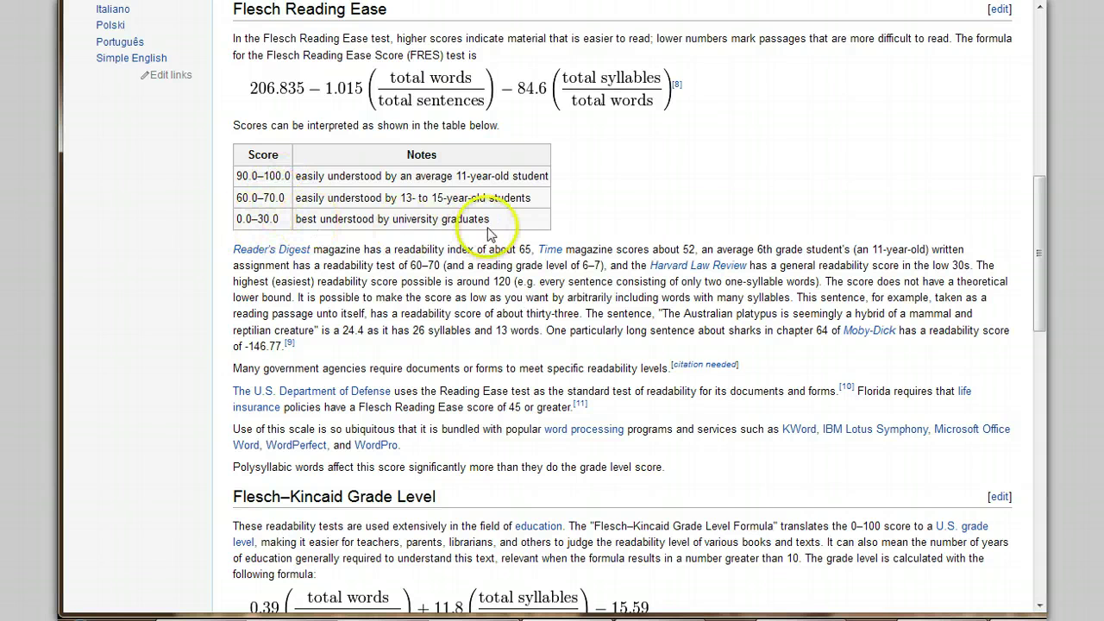
left_click(434, 197)
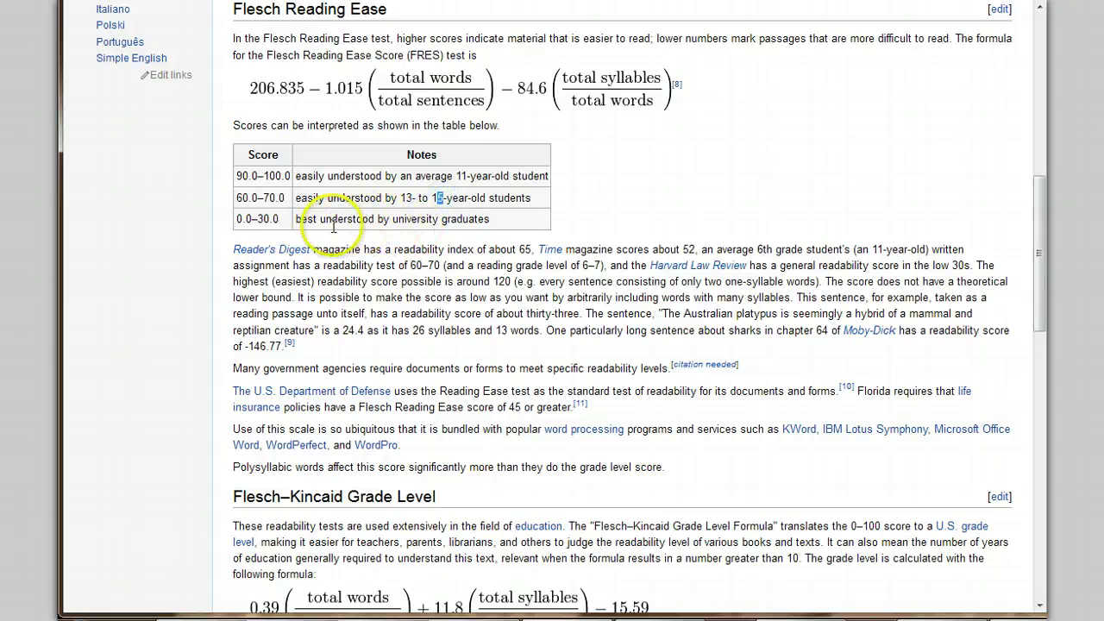
left_click_drag(323, 219, 444, 220)
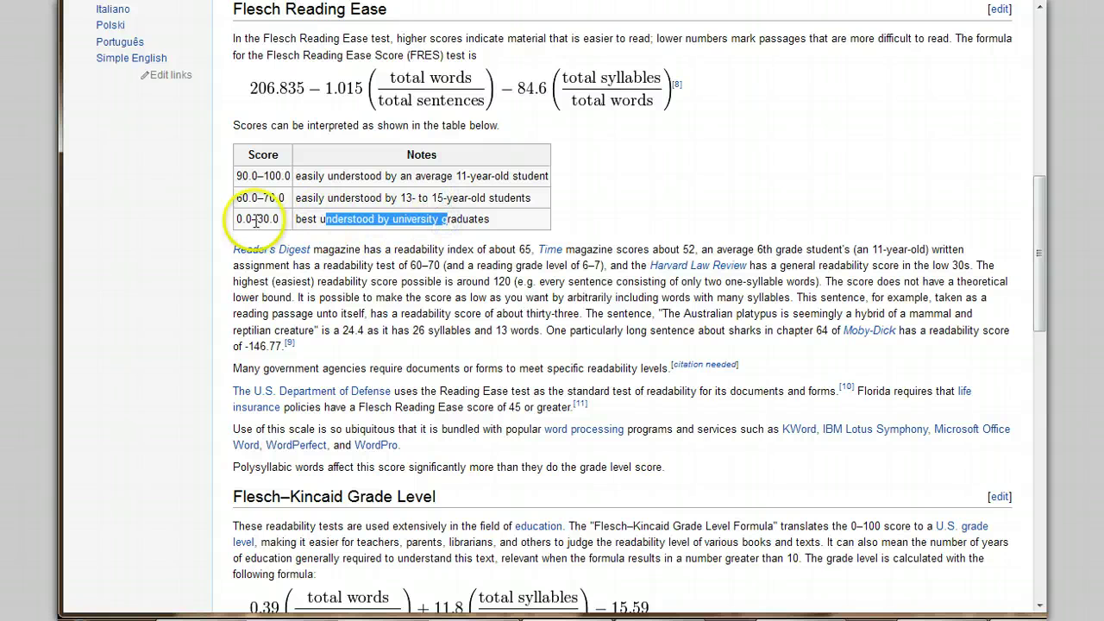
- Return from Wikipedia to the post's page analysis and re-read its Flesch Reading Ease result
left_click(284, 220)
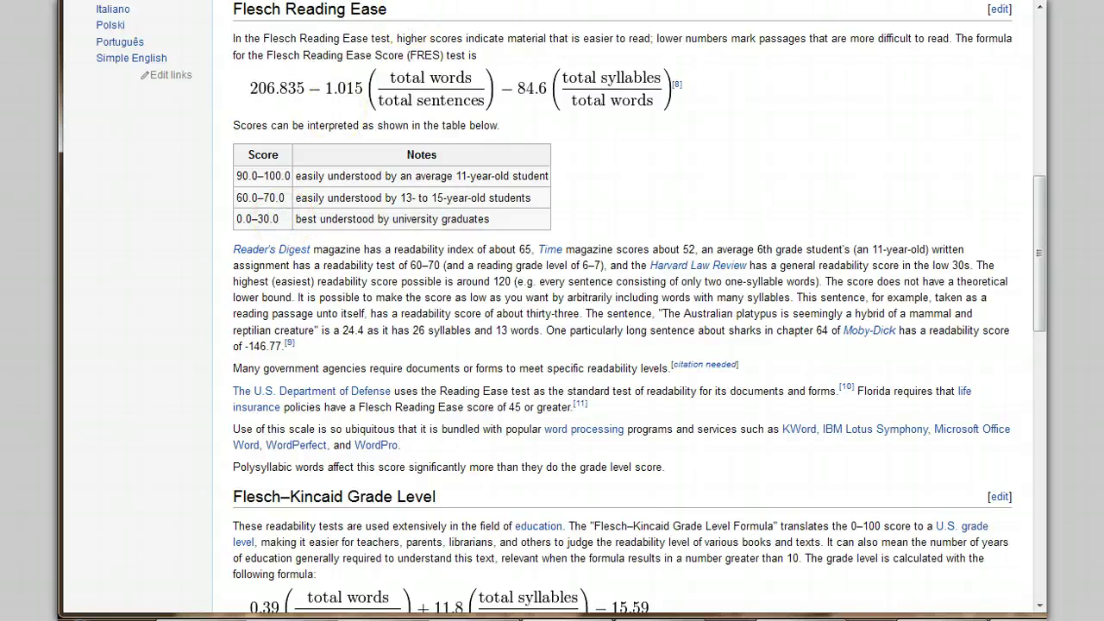
key("ctrl+Tab")
key("ctrl+Tab")
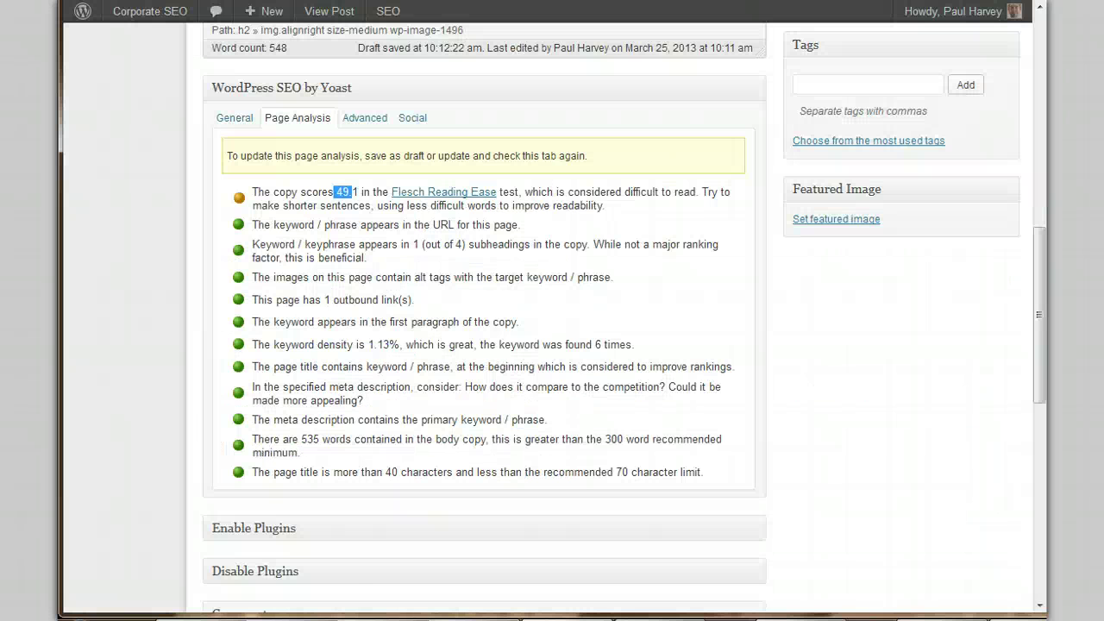
double_click(292, 192)
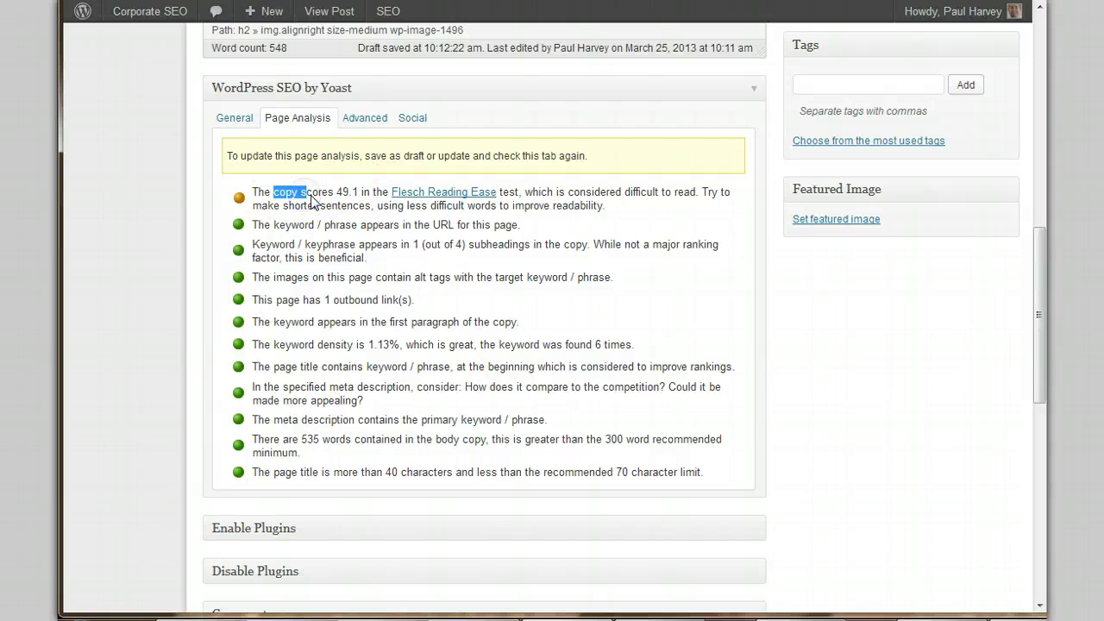
left_click(170, 256)
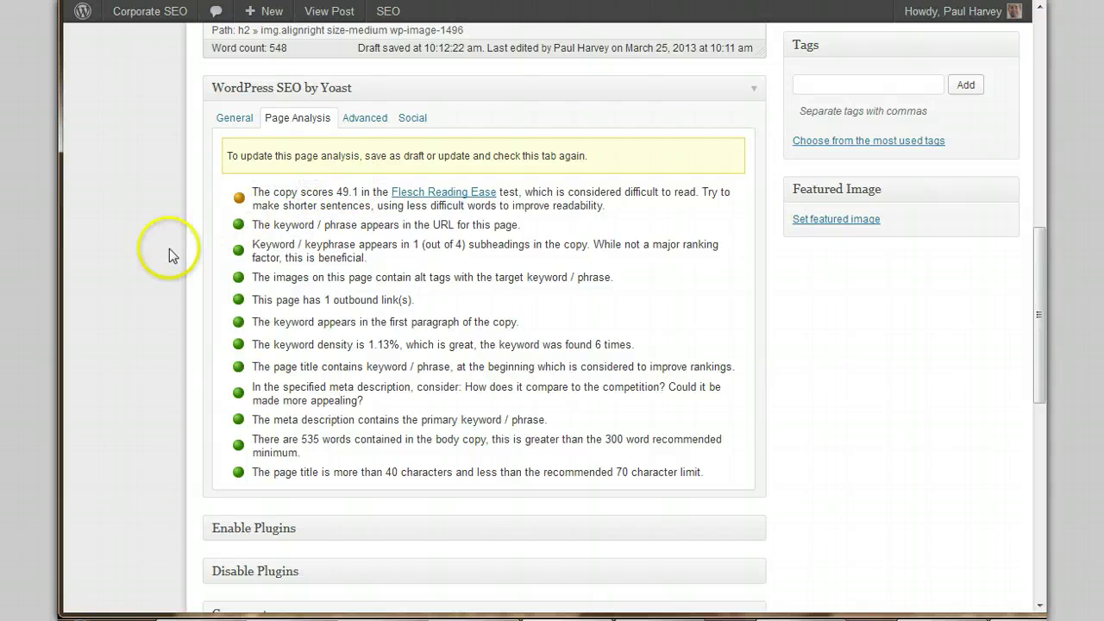
- Insert the missing space between "still" and "targeting" in the last paragraph under "Ongoing SEO Work" and update the post
scroll(168, 250, "up", 5)
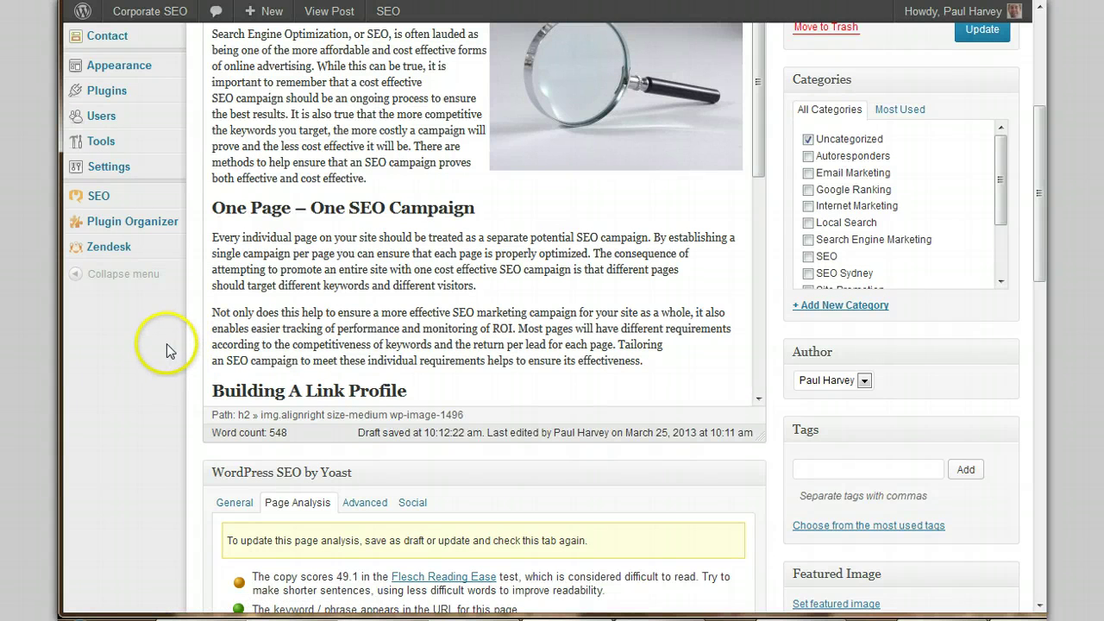
scroll(167, 343, "up", 2)
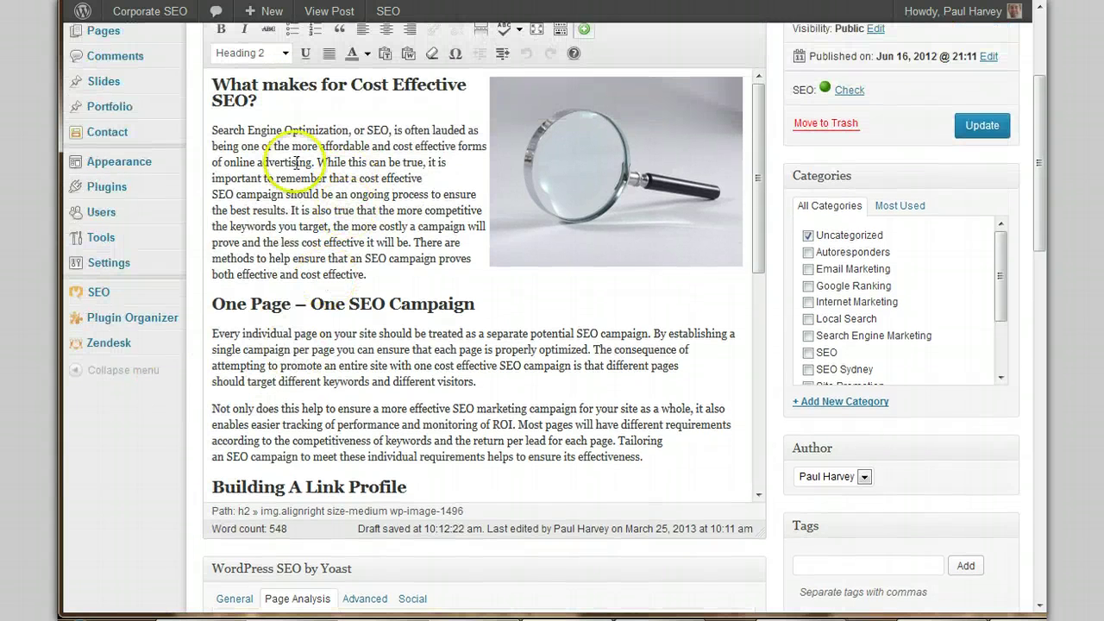
double_click(306, 129)
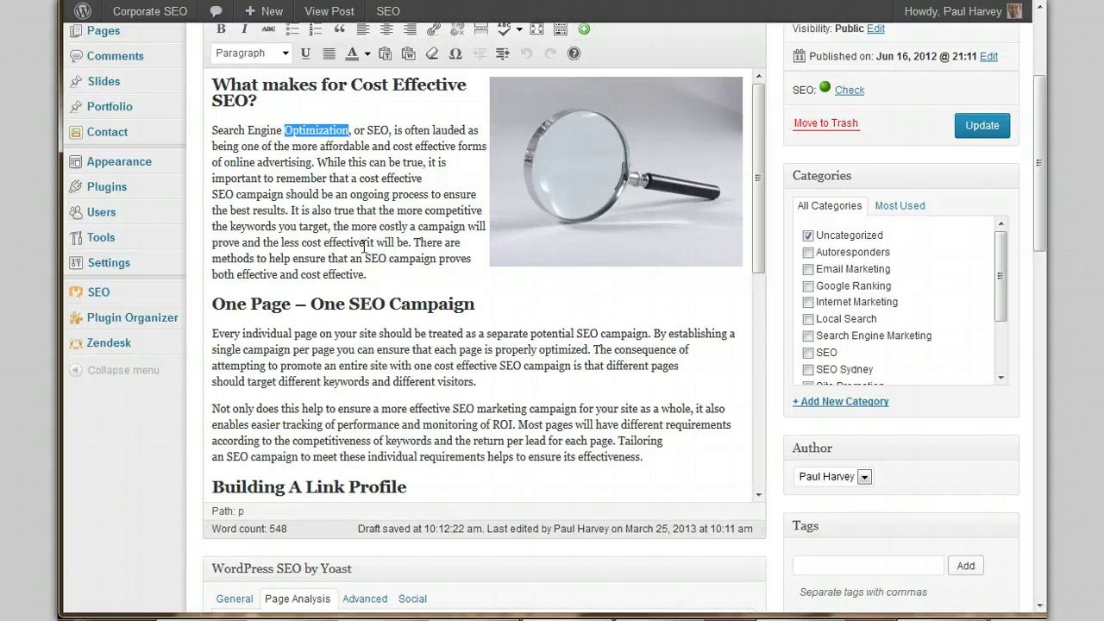
scroll(364, 246, "down", 6)
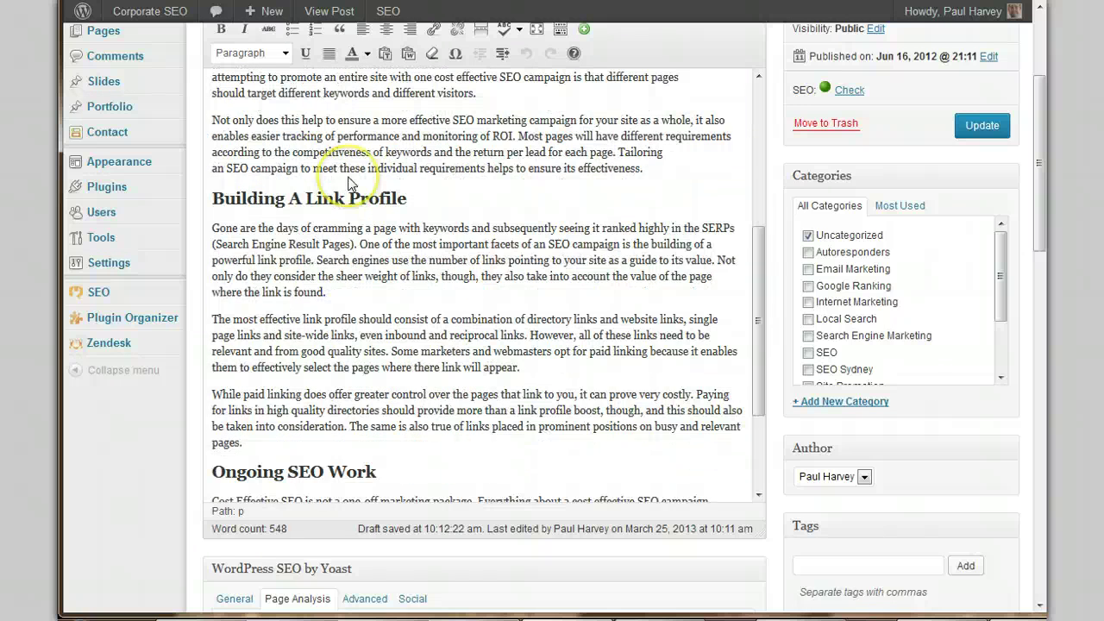
scroll(350, 224, "down", 3)
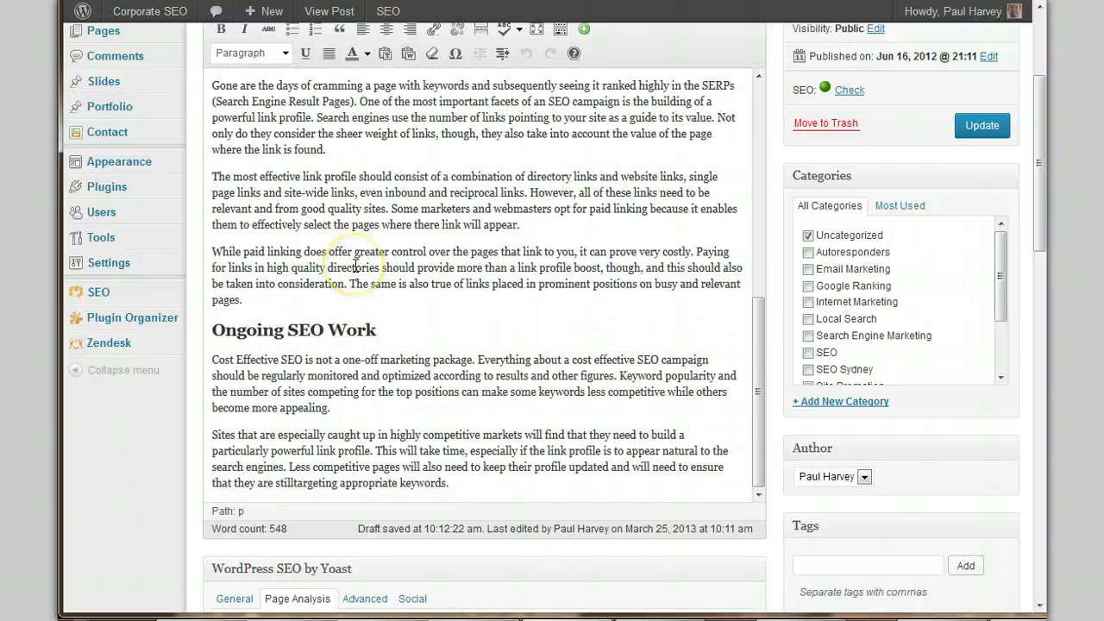
scroll(355, 266, "down", 4)
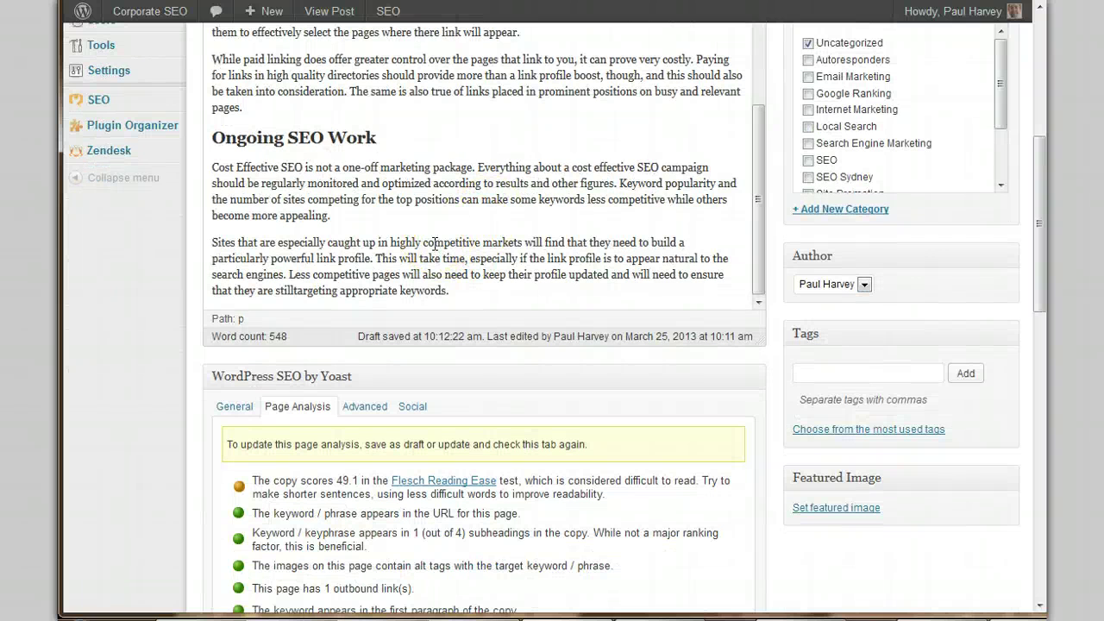
left_click(294, 291)
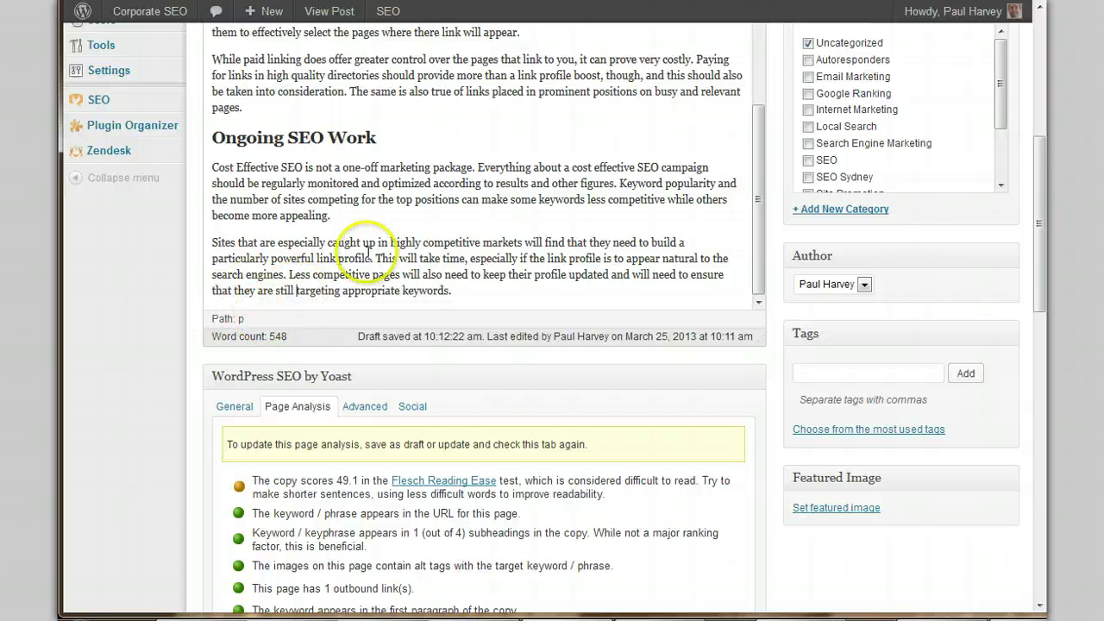
scroll(781, 188, "up", 5)
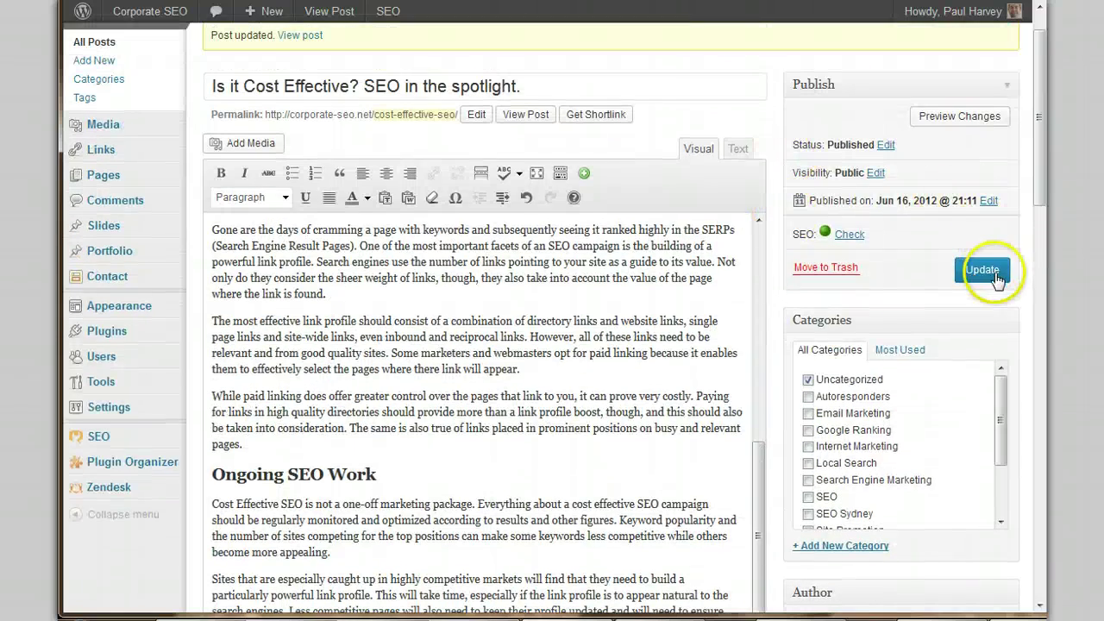
left_click(993, 273)
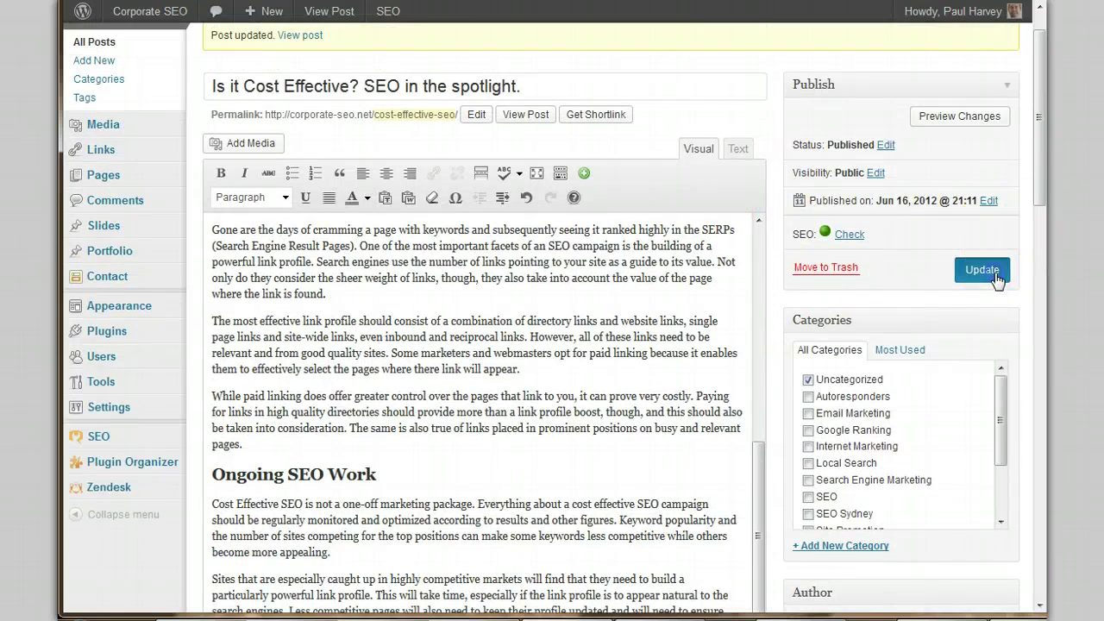
- Examine the post's advanced Yoast settings, covering meta robots, sitemap inclusion and priority, canonical URL and 301 redirect
scroll(780, 277, "down", 1)
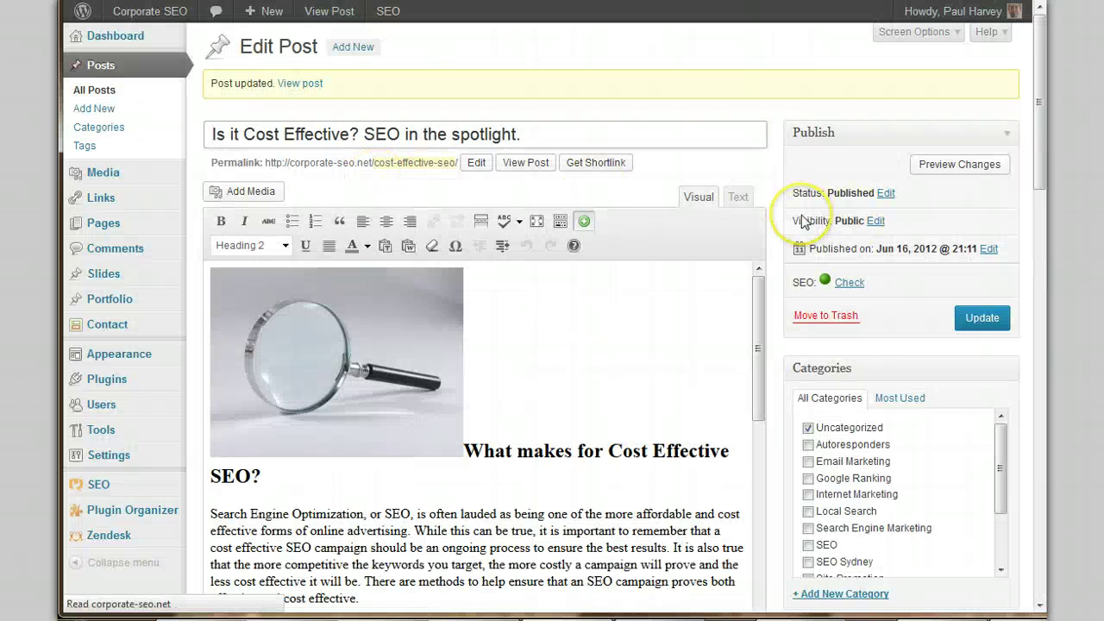
scroll(802, 215, "down", 5)
scroll(801, 215, "down", 3)
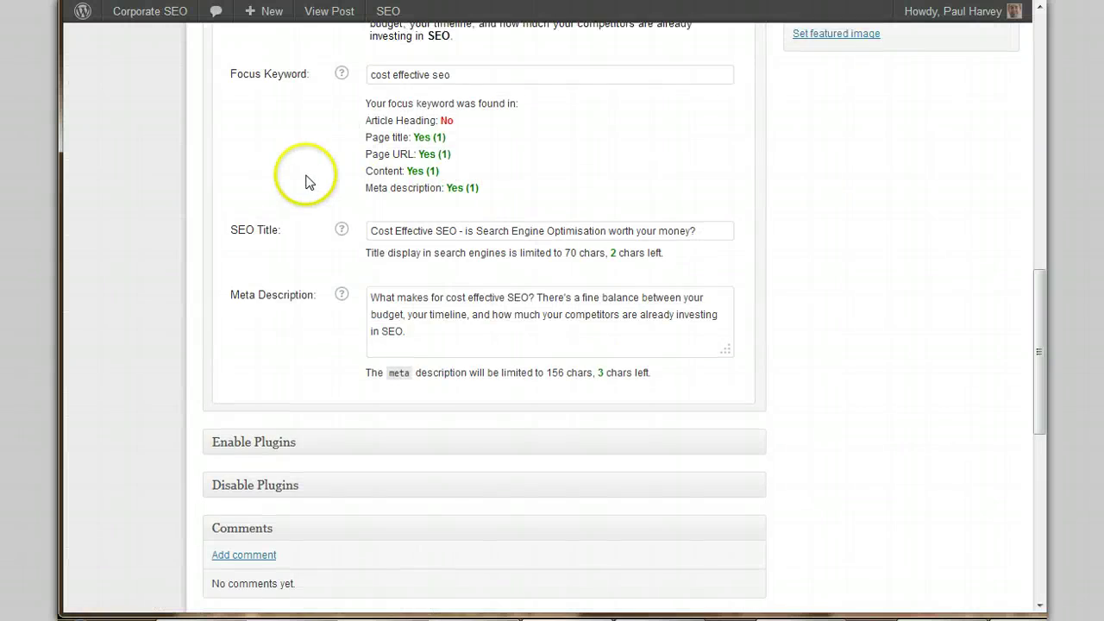
scroll(337, 188, "up", 2)
left_click(364, 214)
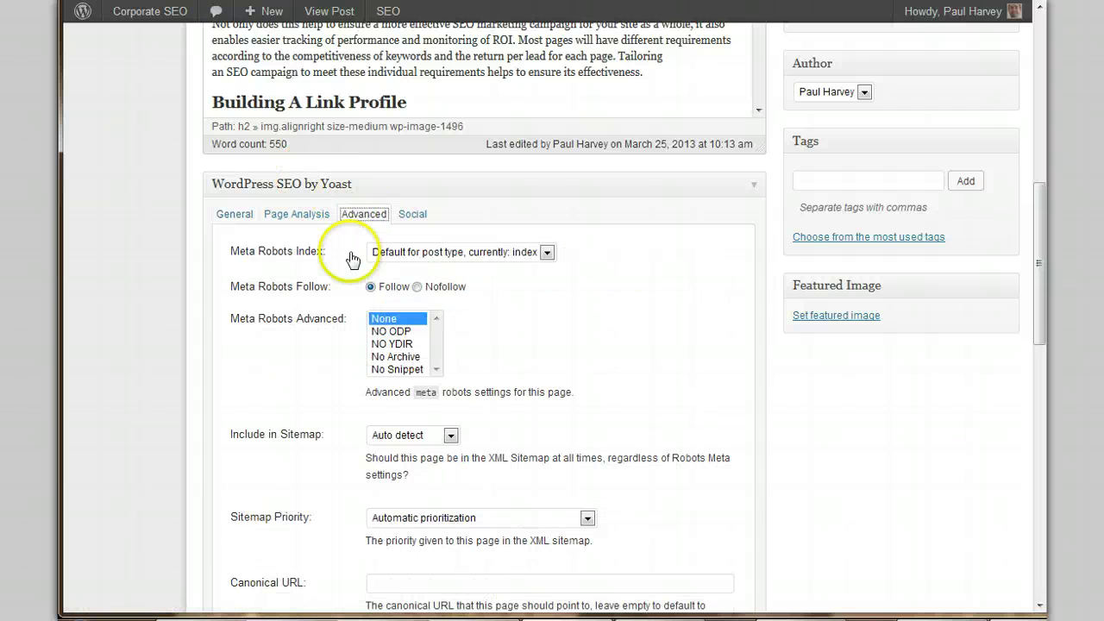
scroll(308, 296, "down", 2)
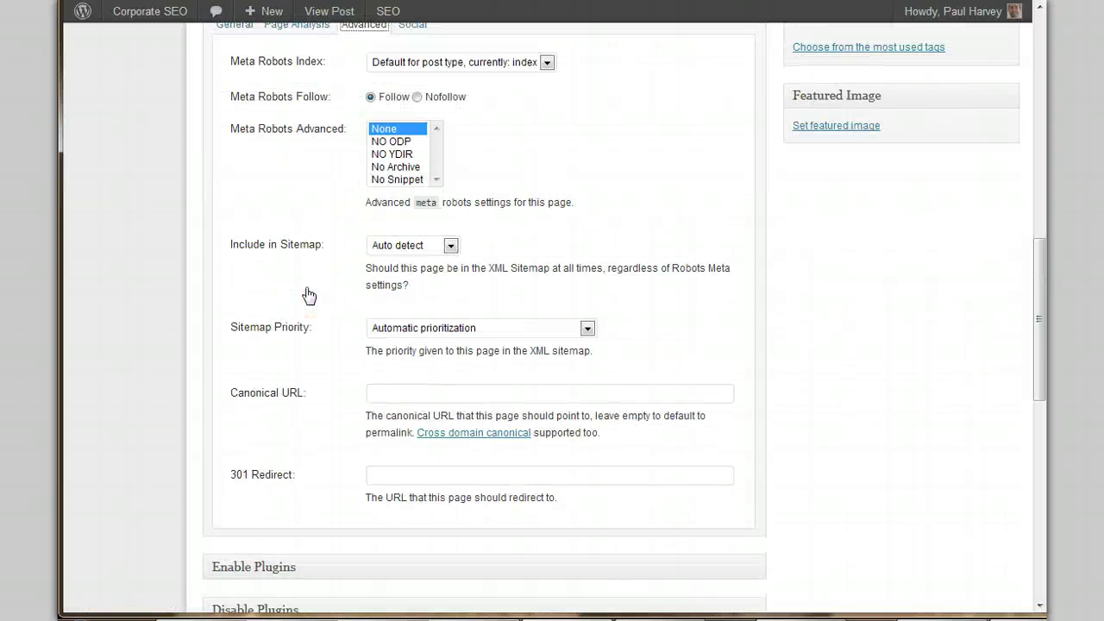
scroll(308, 296, "up", 1)
left_click(379, 149)
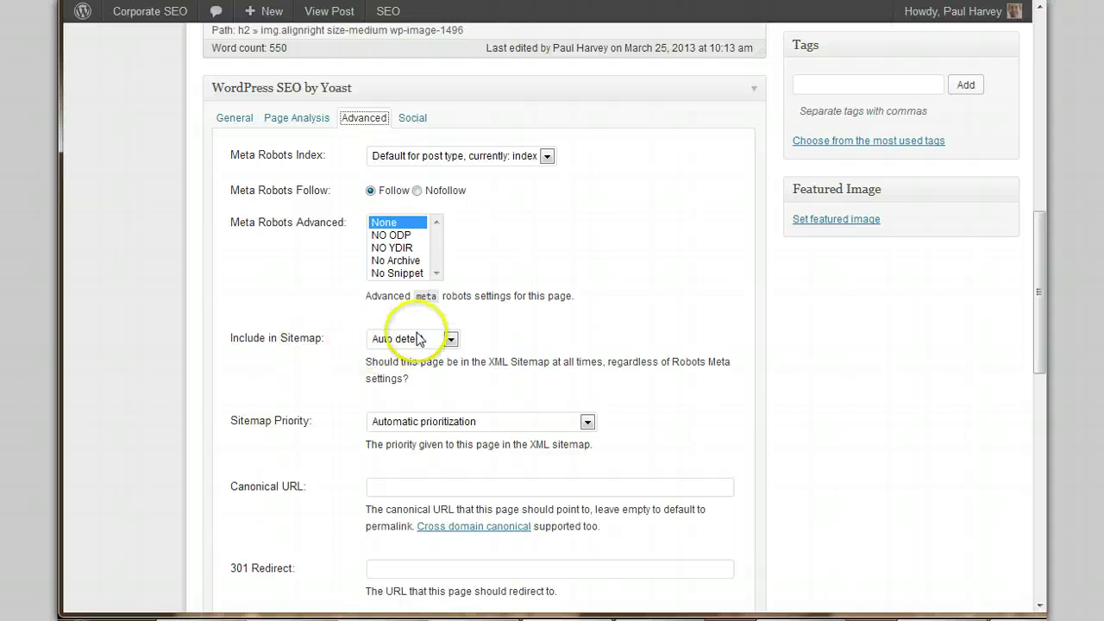
- Examine Yoast's Facebook and Google+ description fields and compare their purpose with the post's general meta description
left_click(411, 124)
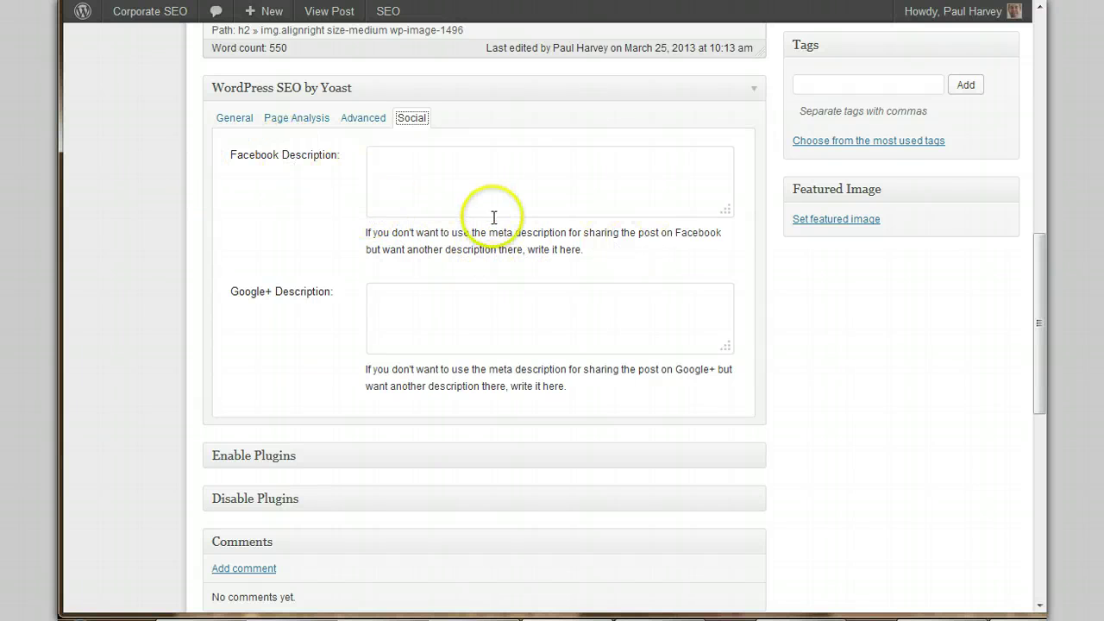
left_click_drag(506, 233, 610, 239)
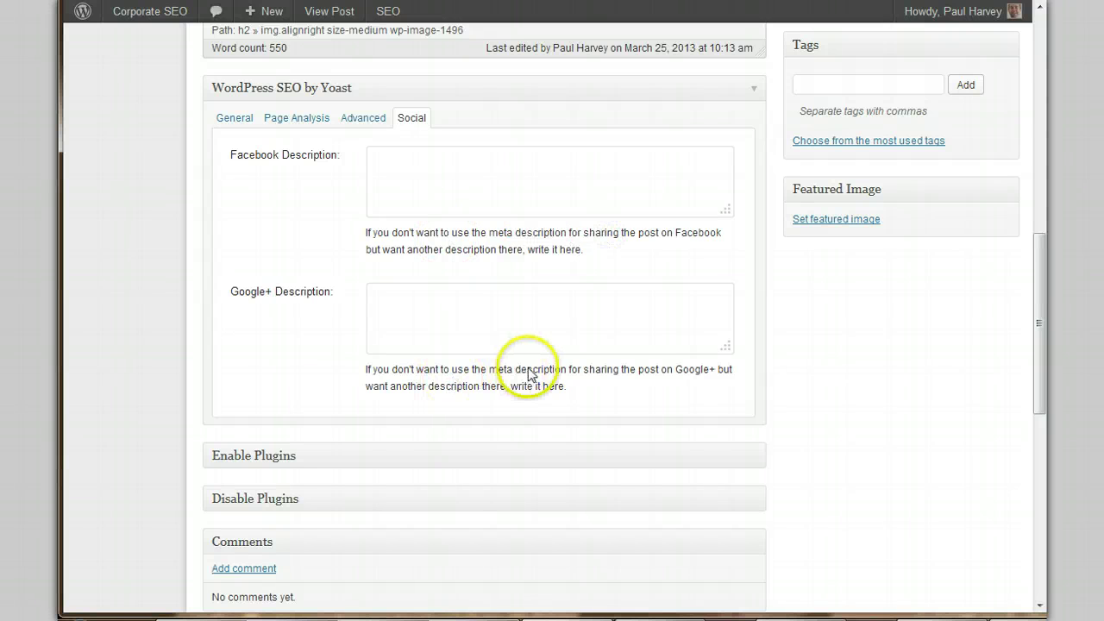
left_click(222, 118)
scroll(285, 431, "down", 1)
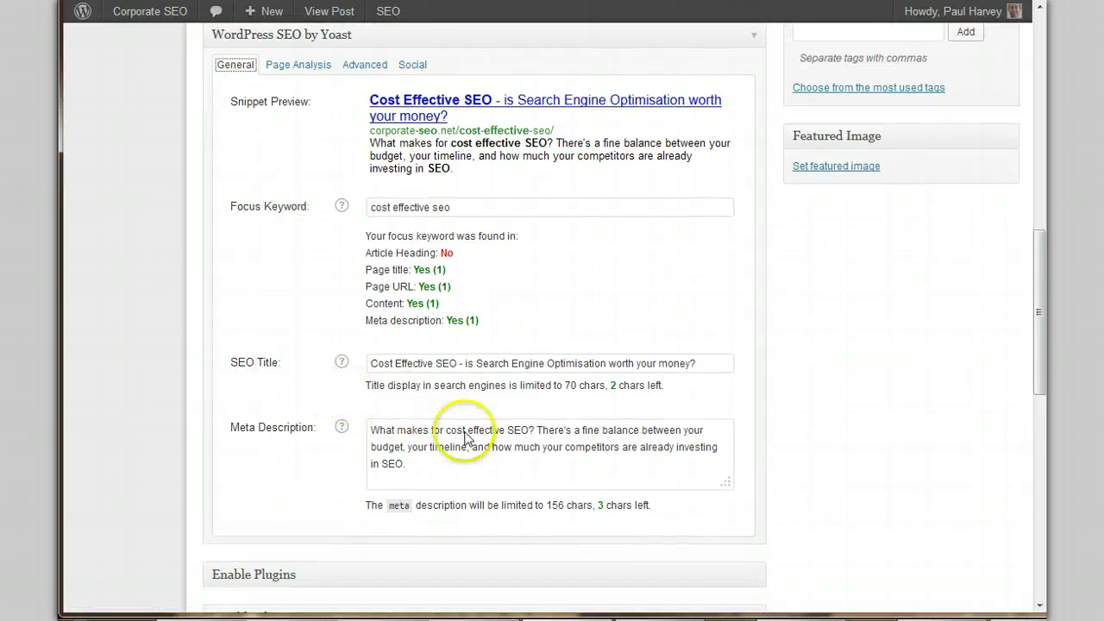
scroll(414, 475, "down", 3)
left_click_drag(416, 320, 370, 288)
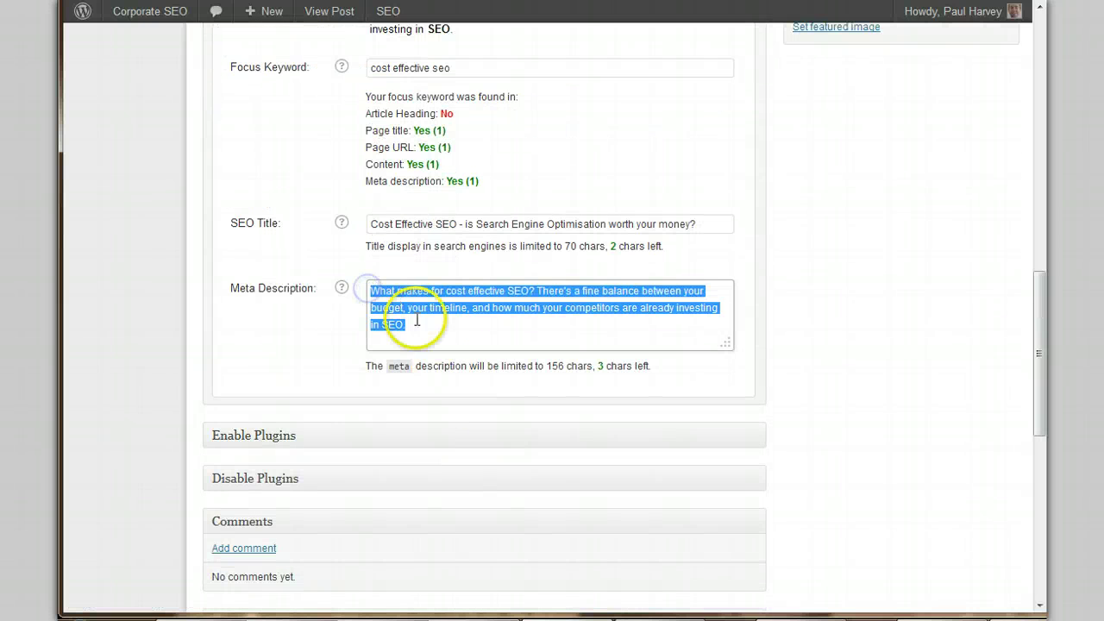
left_click(446, 324)
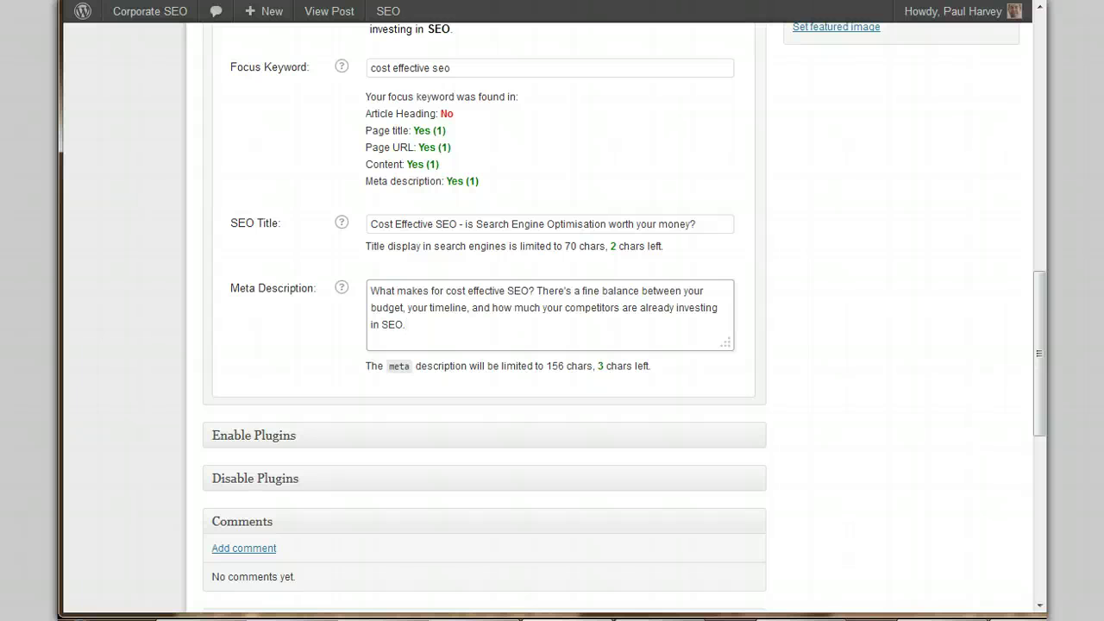
scroll(264, 254, "up", 5)
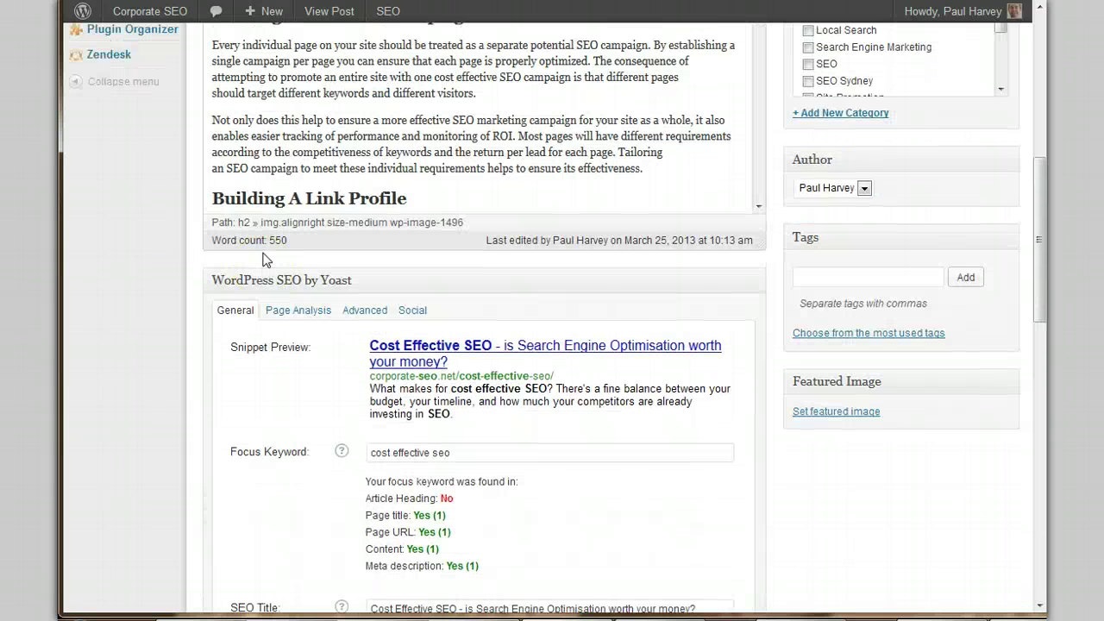